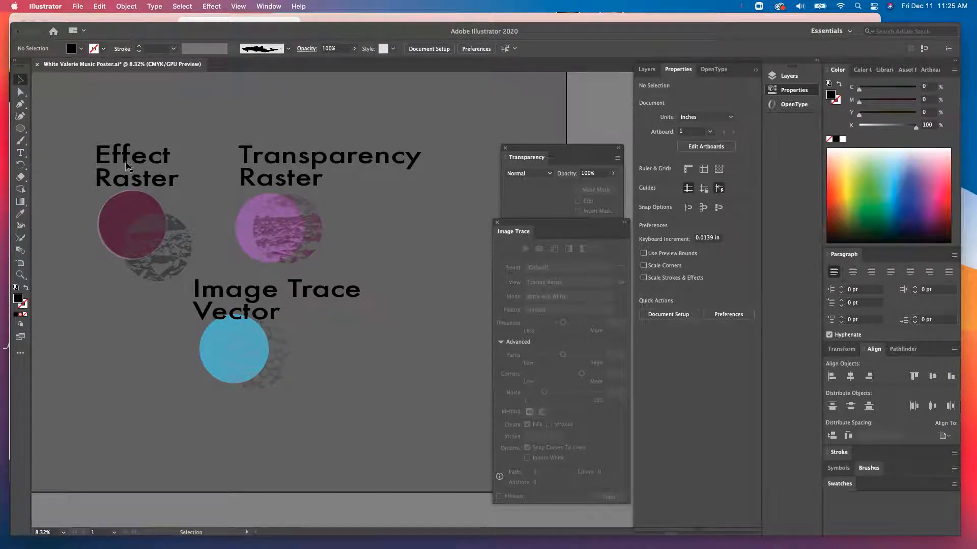
# - Delete the hidden textured clip group sitting to the right of the Transparency Raster circle
pyautogui.click(204, 6)
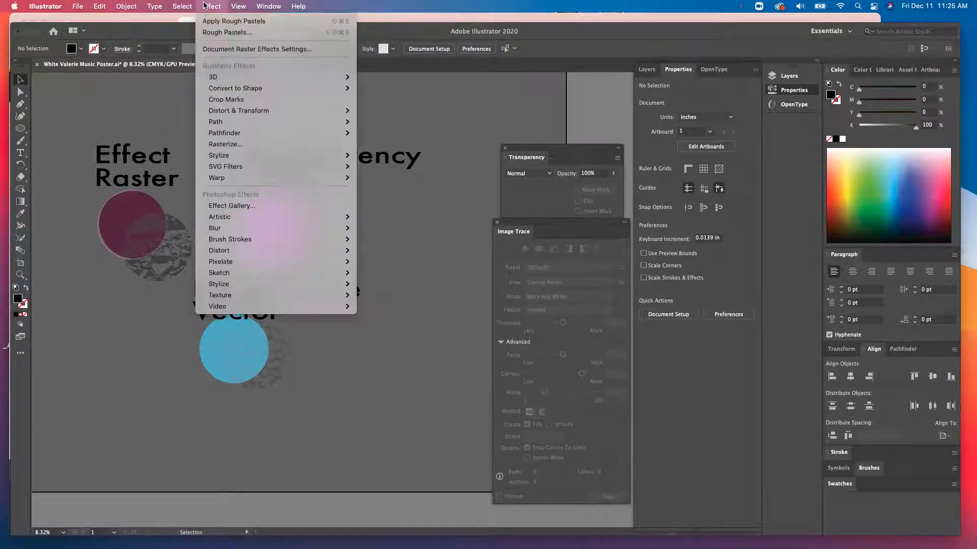
pyautogui.click(204, 6)
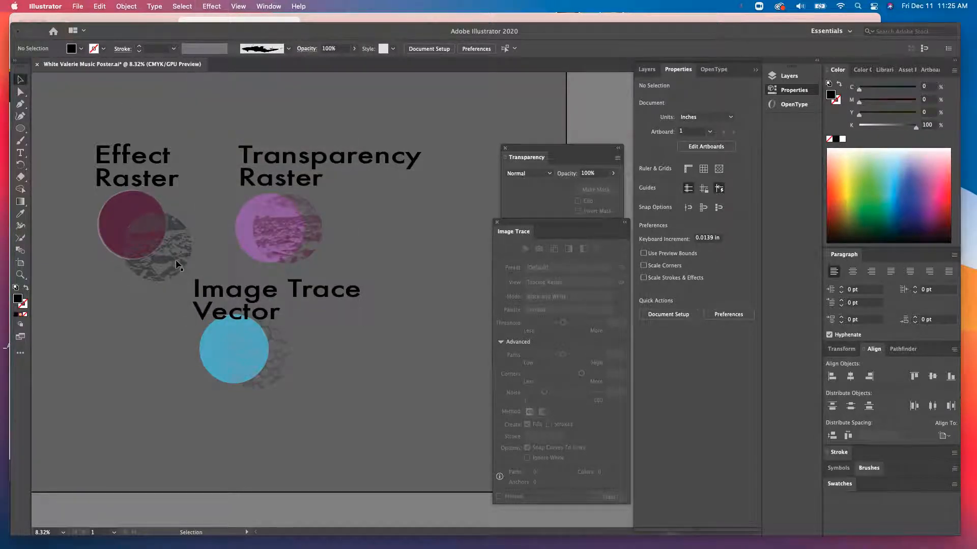
pyautogui.moveTo(150, 239); pyautogui.dragTo(408, 240)
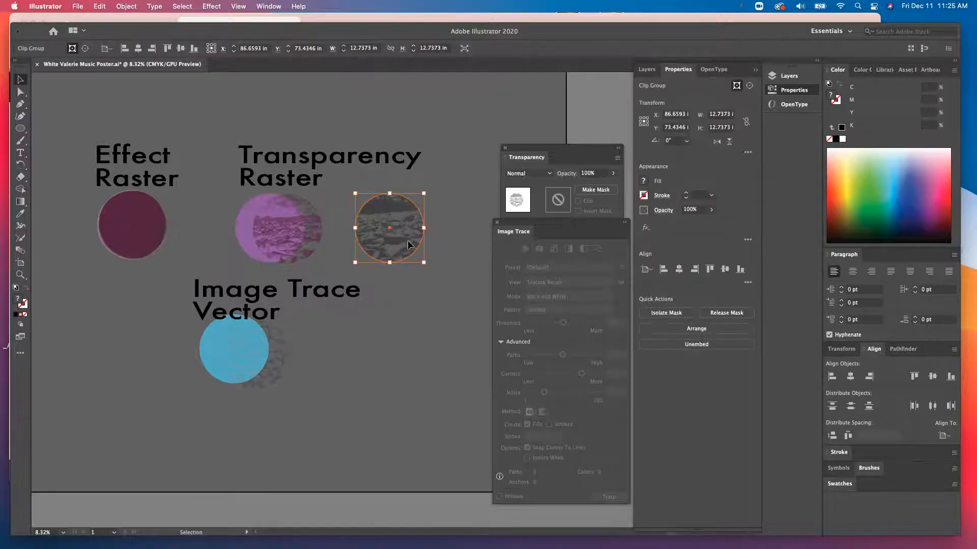
pyautogui.press('Delete')
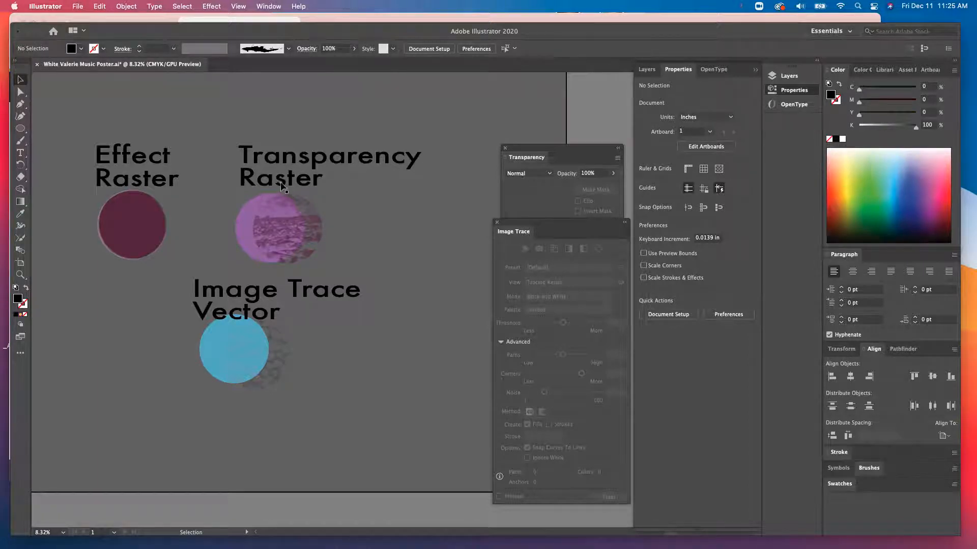
# - Move the Transparency panel up and inspect the texture group behind the Image Trace Vector circle
pyautogui.moveTo(582, 153); pyautogui.dragTo(579, 139)
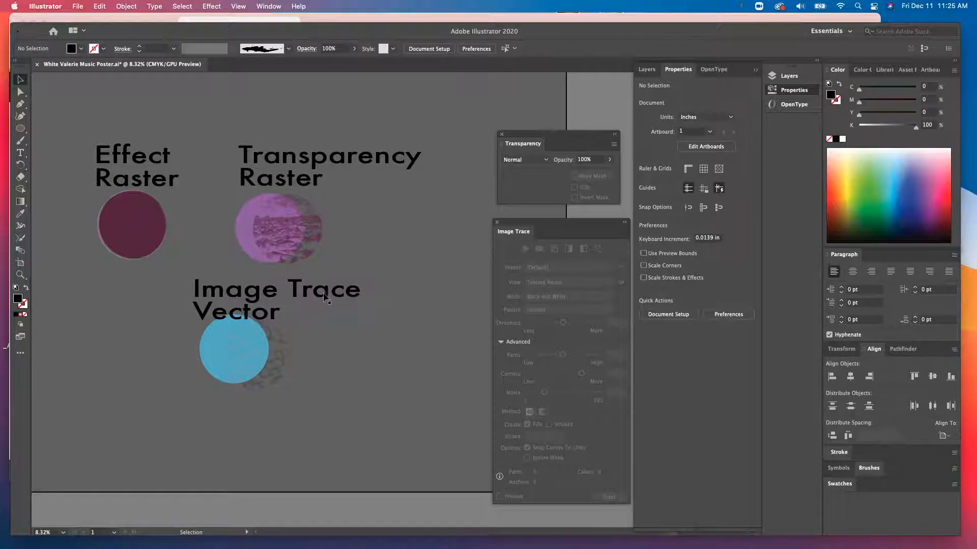
pyautogui.click(270, 348)
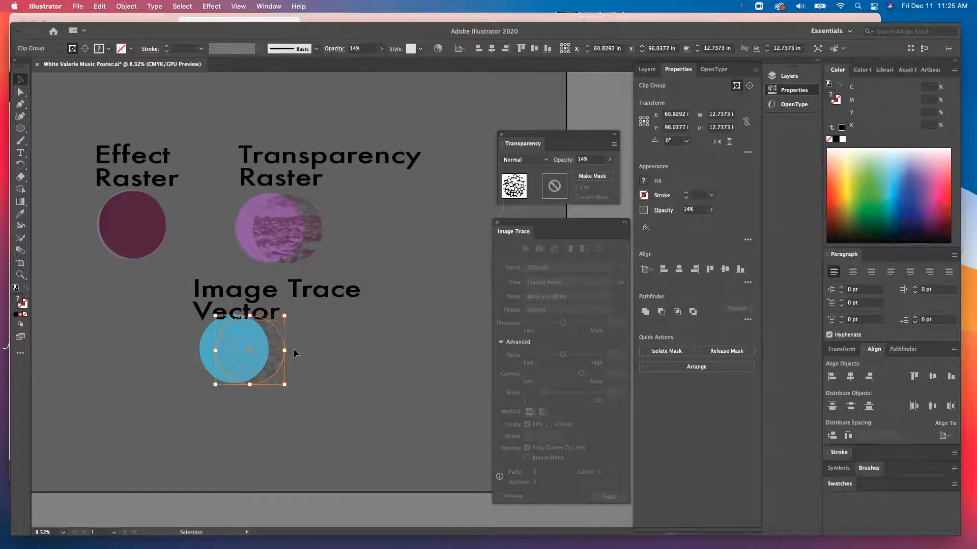
pyautogui.click(294, 349)
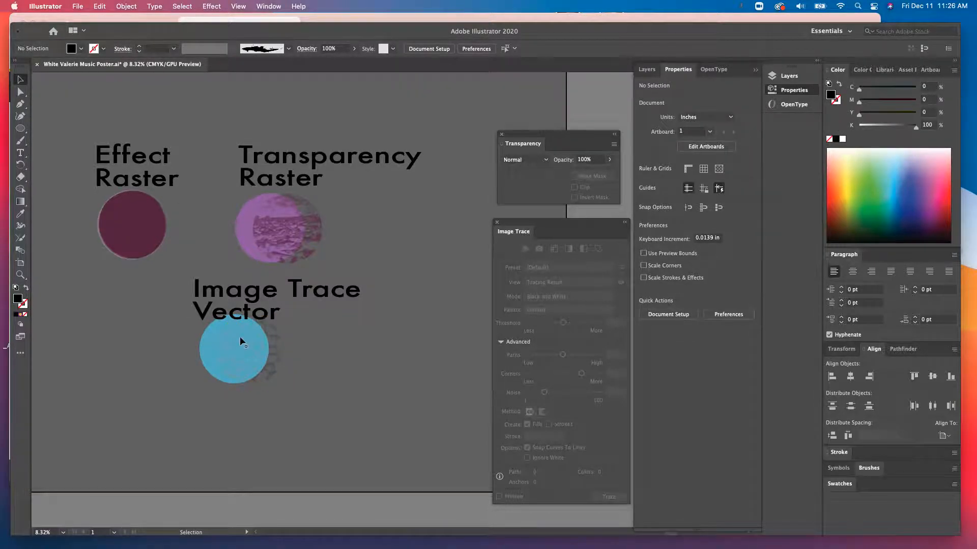
# - Zoom in and out across the three example circles to examine how each texture renders
pyautogui.scroll(10, 239, 337)
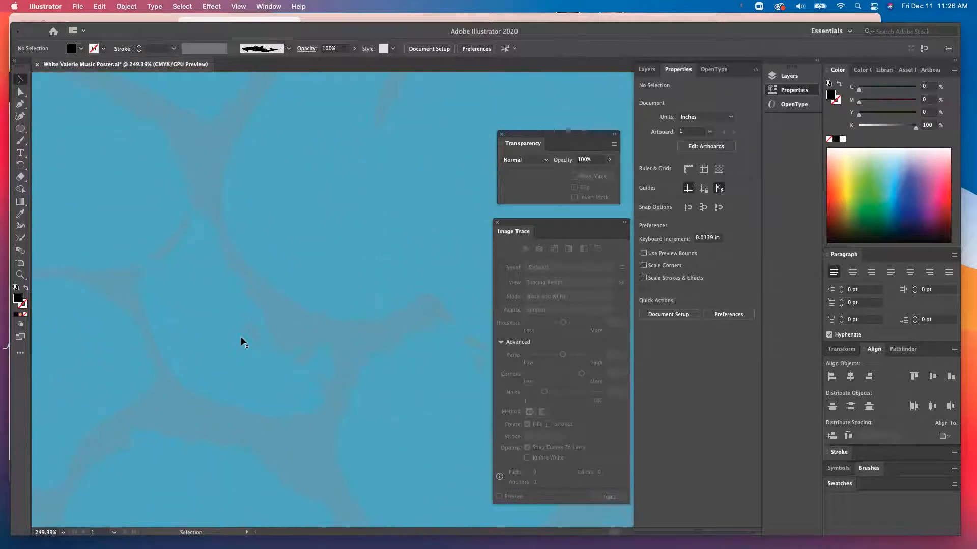
pyautogui.scroll(4, 240, 337)
pyautogui.scroll(-10, 307, 302)
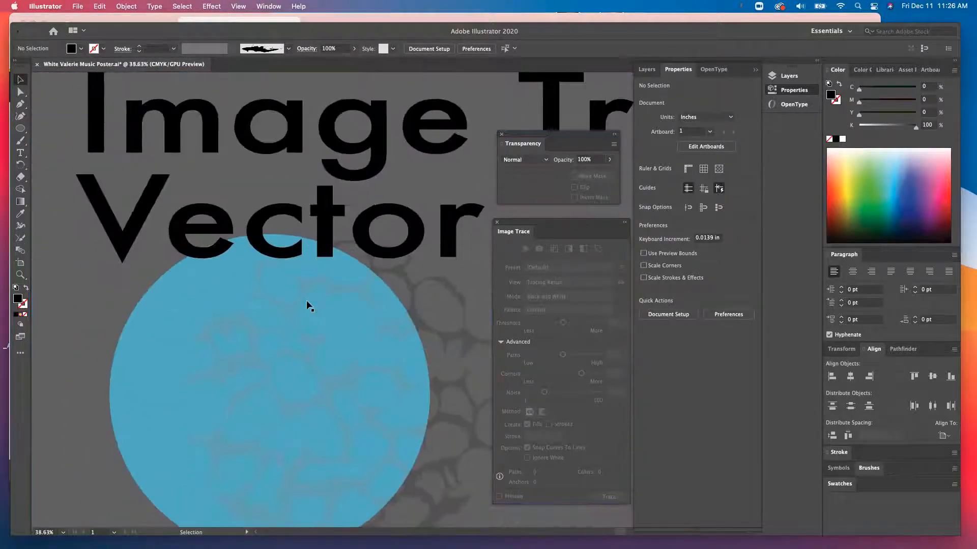
pyautogui.scroll(10, 306, 302)
pyautogui.hscroll(4, 307, 302)
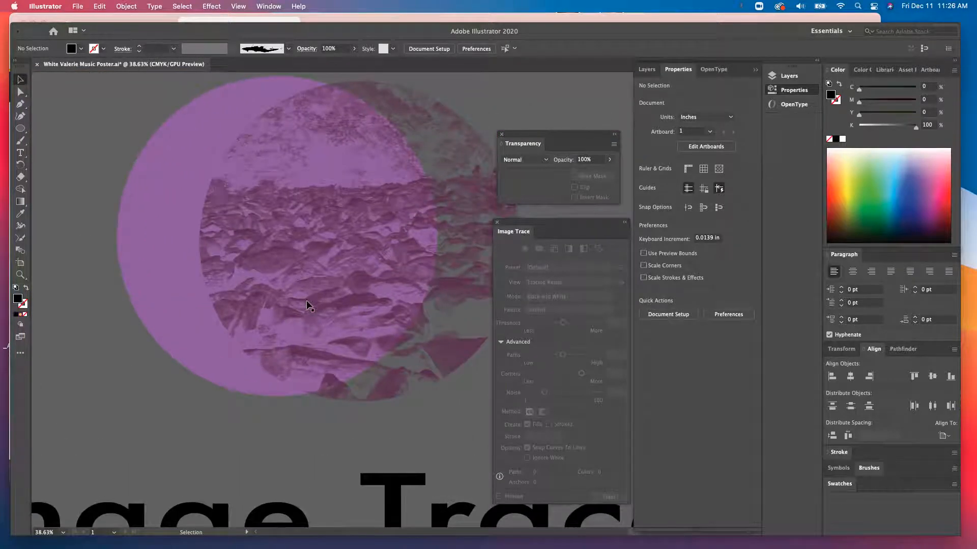
pyautogui.scroll(9, 263, 192)
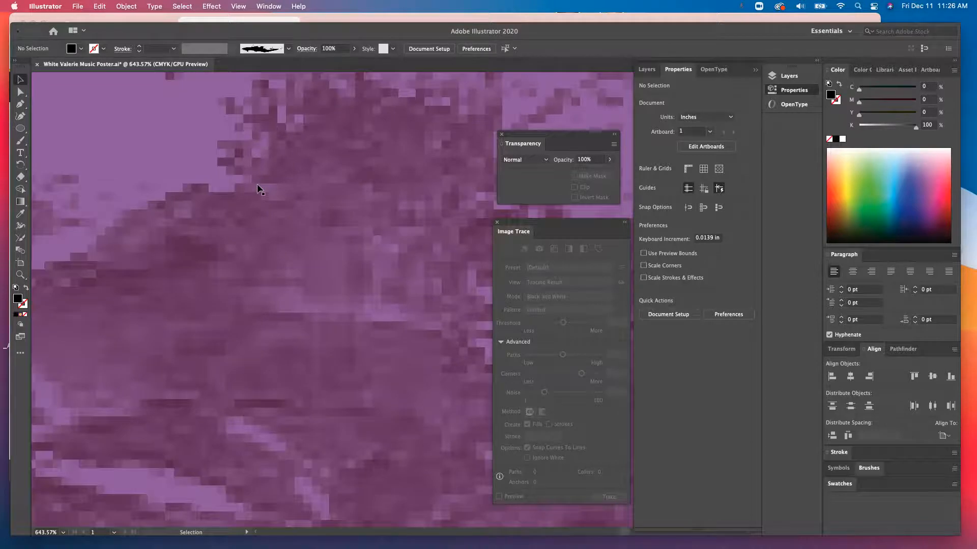
pyautogui.scroll(-3, 260, 189)
pyautogui.scroll(-9, 261, 188)
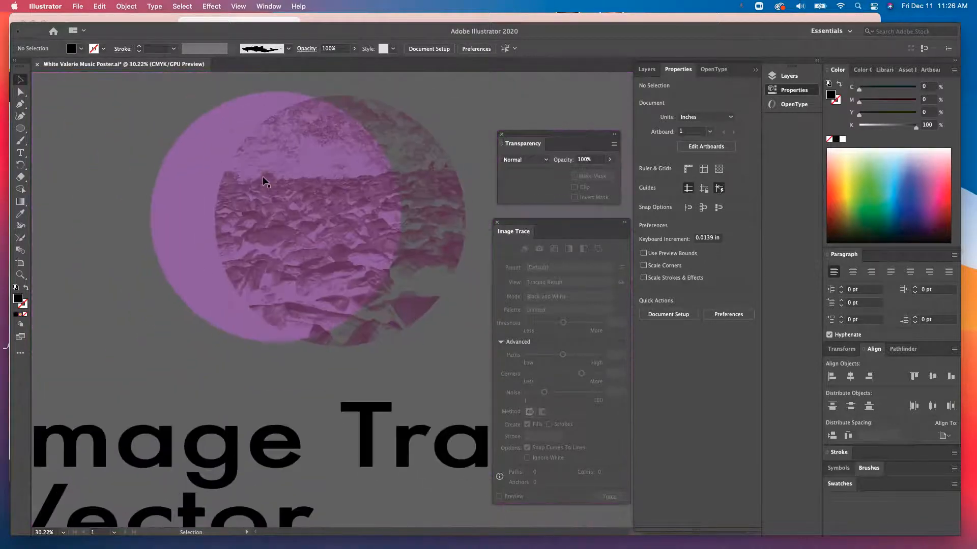
pyautogui.scroll(3, 264, 182)
pyautogui.hscroll(-2, 264, 182)
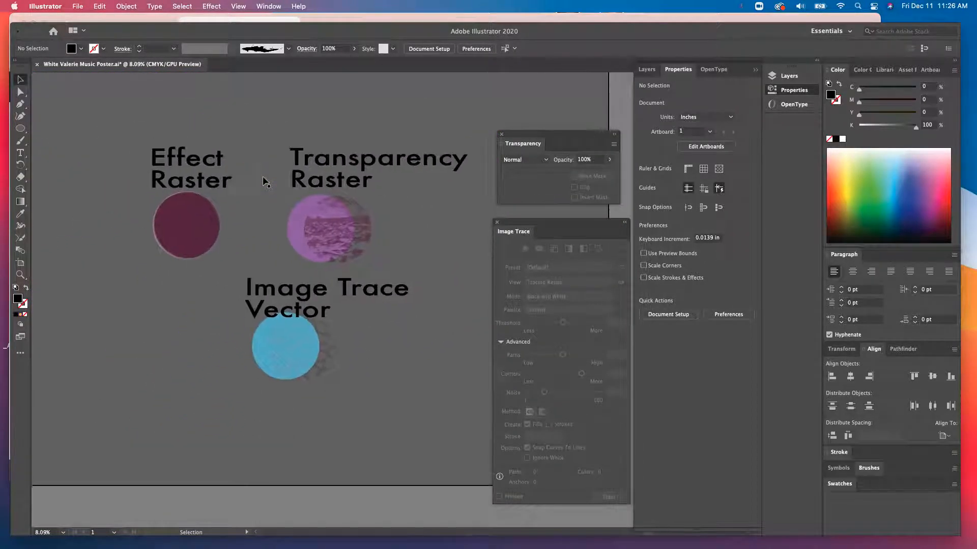
pyautogui.hscroll(2, 264, 182)
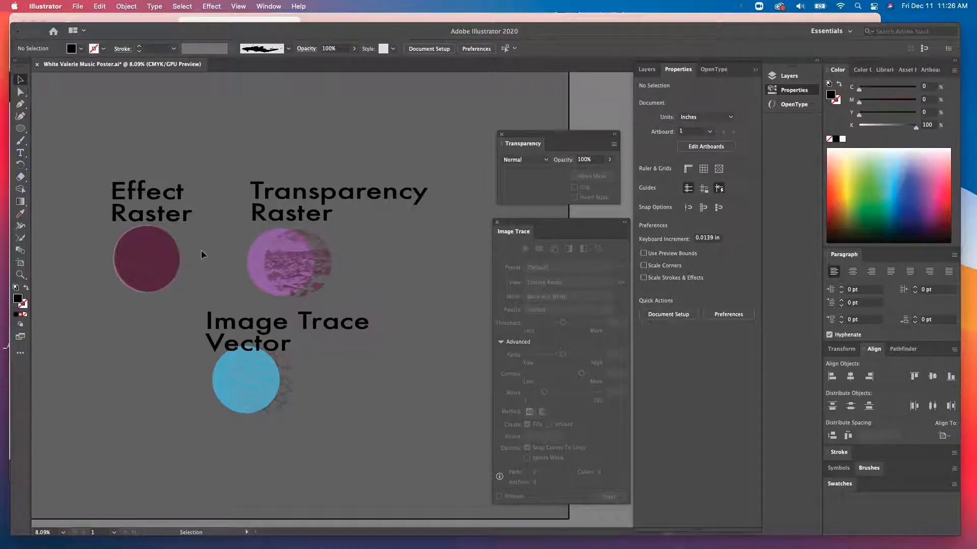
pyautogui.scroll(-2, 202, 254)
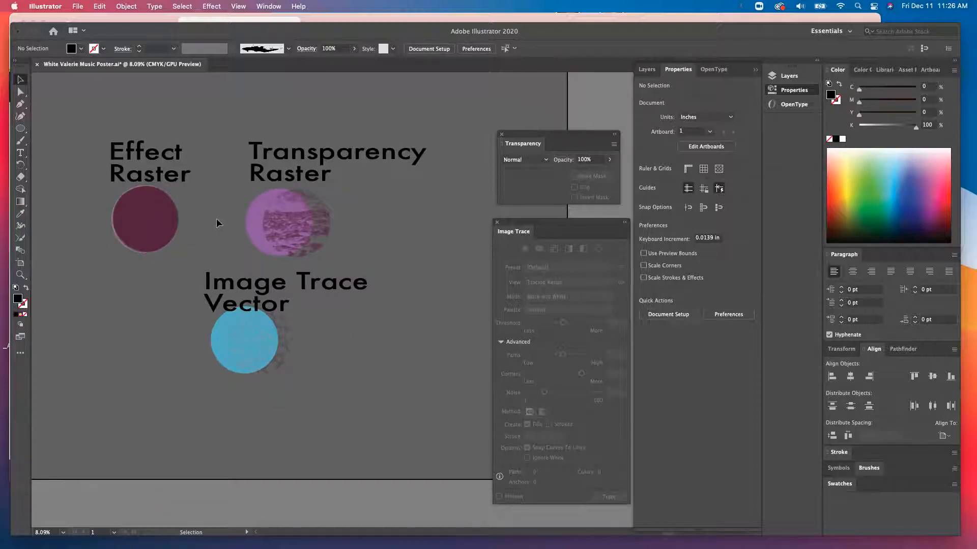
pyautogui.hscroll(-2, 207, 225)
pyautogui.scroll(2, 206, 225)
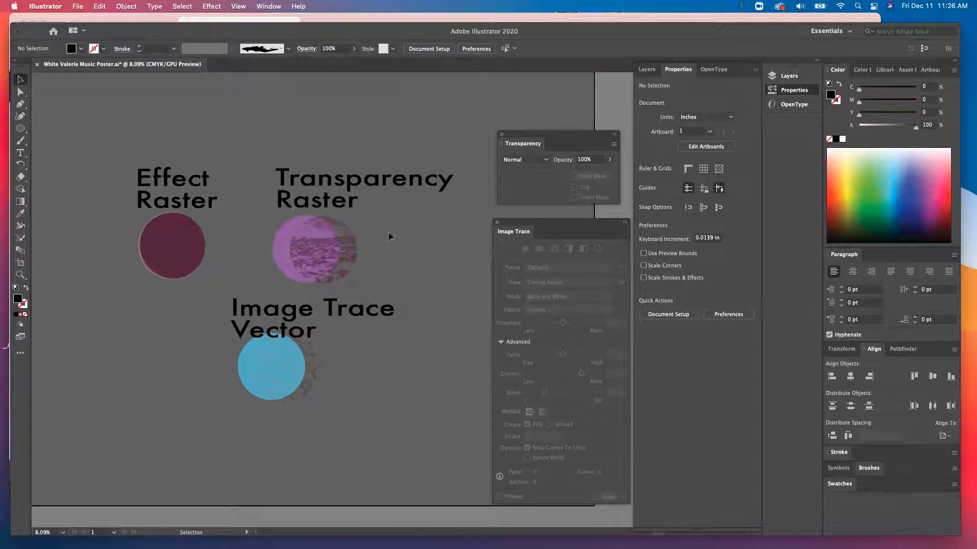
pyautogui.click(20, 130)
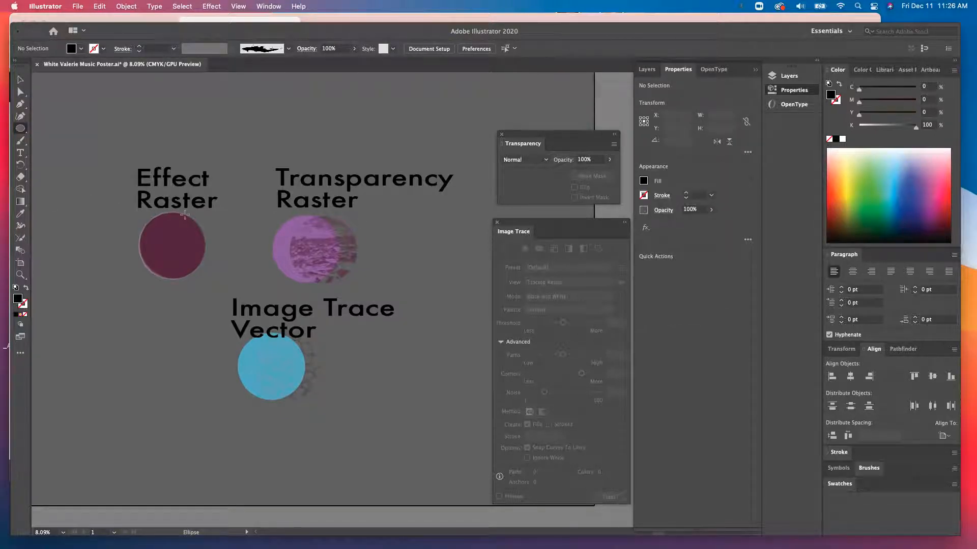
pyautogui.scroll(-5, 182, 208)
pyautogui.hscroll(-2, 182, 207)
pyautogui.scroll(1, 182, 208)
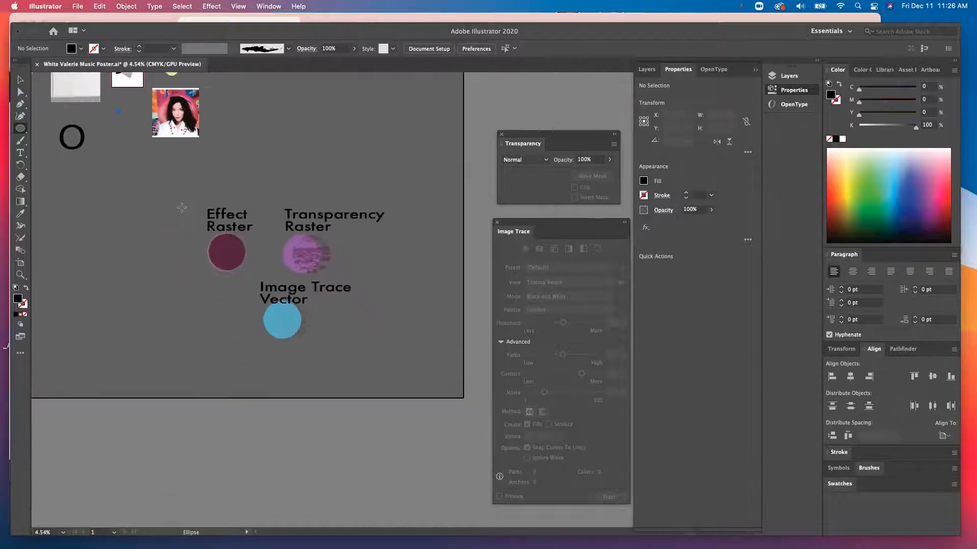
pyautogui.click(21, 80)
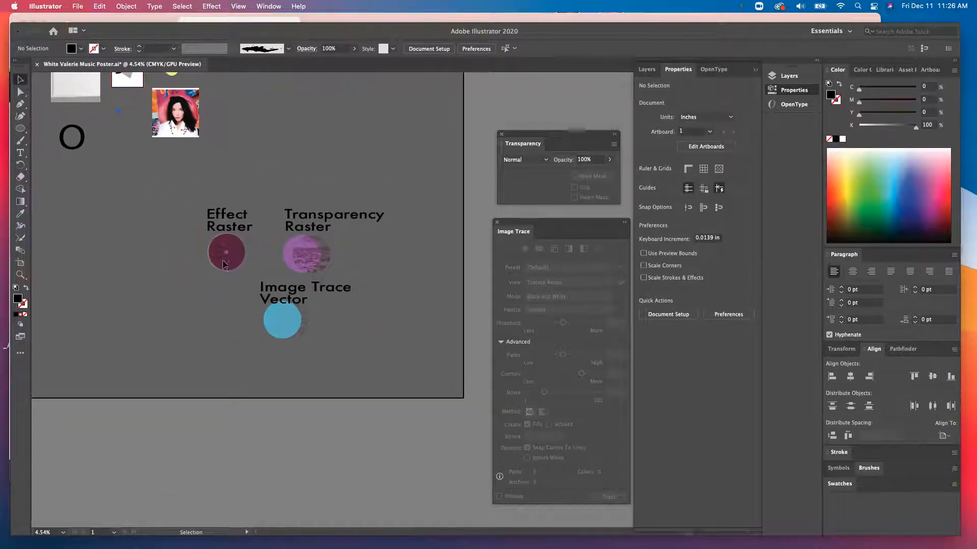
# - Select the three labelled example circles and duplicate the whole set, placing the copy to the left
pyautogui.moveTo(248, 278); pyautogui.dragTo(221, 262)
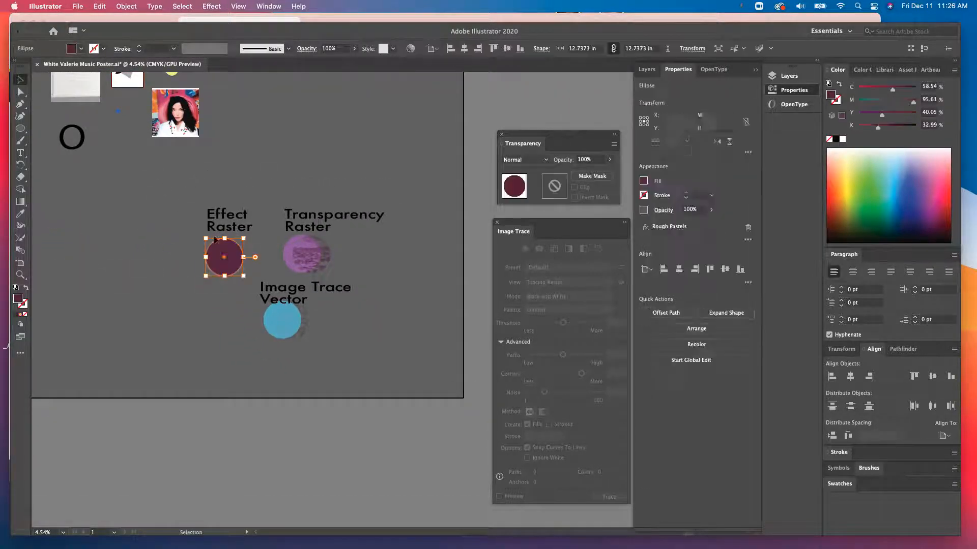
pyautogui.moveTo(193, 201); pyautogui.dragTo(384, 340)
pyautogui.press('v')
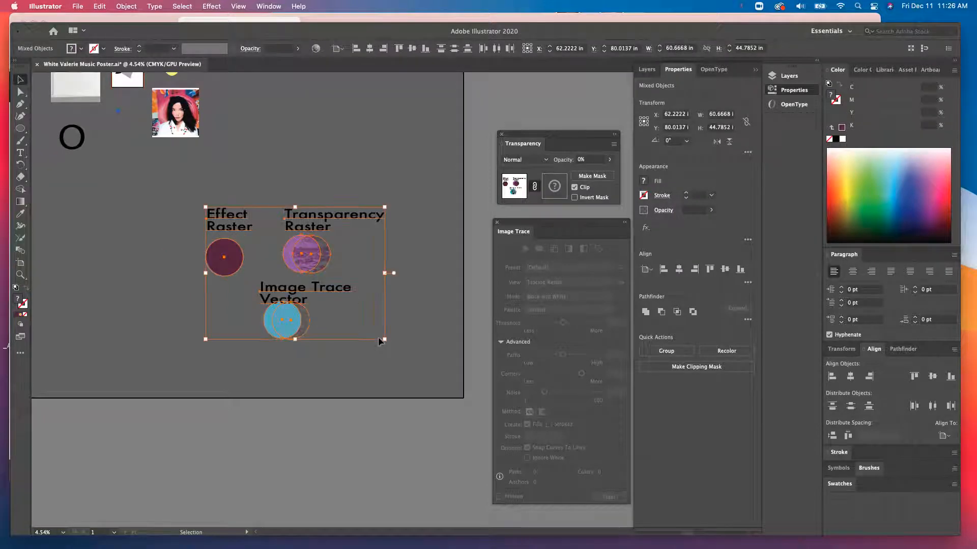
pyautogui.press('a')
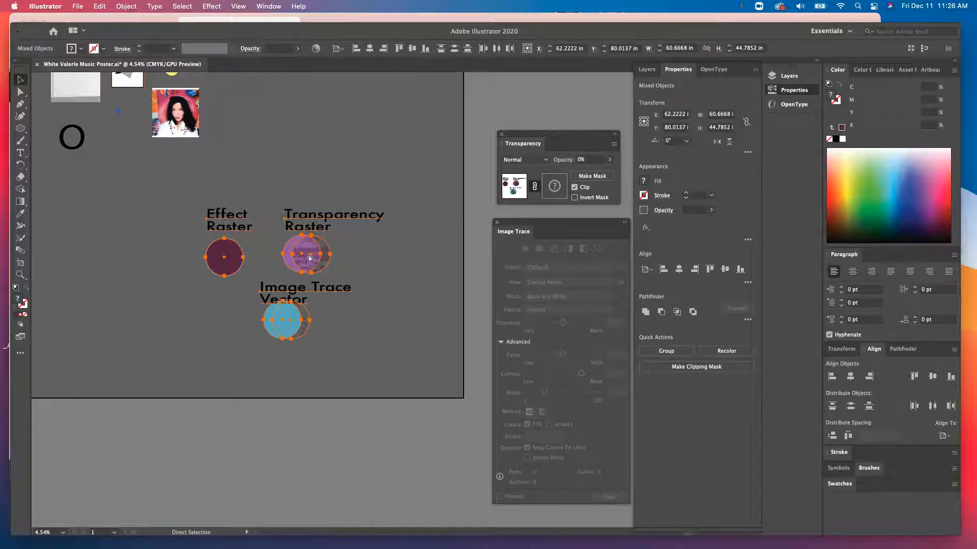
pyautogui.press('super+v')
pyautogui.moveTo(324, 288); pyautogui.dragTo(44, 262)
# - Reposition the duplicated set of examples further left on the artboard
pyautogui.hscroll(-3, 136, 264)
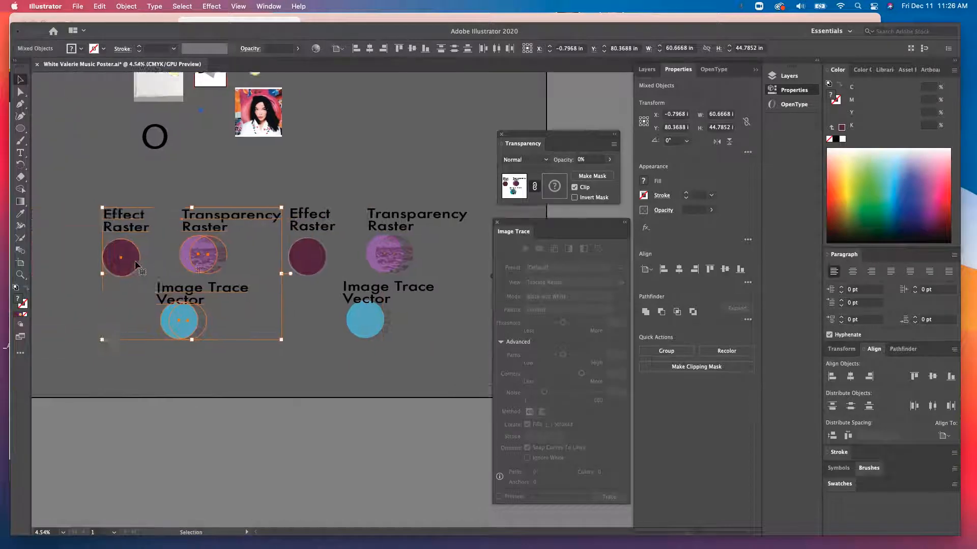
pyautogui.hscroll(-3, 137, 264)
pyautogui.moveTo(292, 235); pyautogui.dragTo(176, 226)
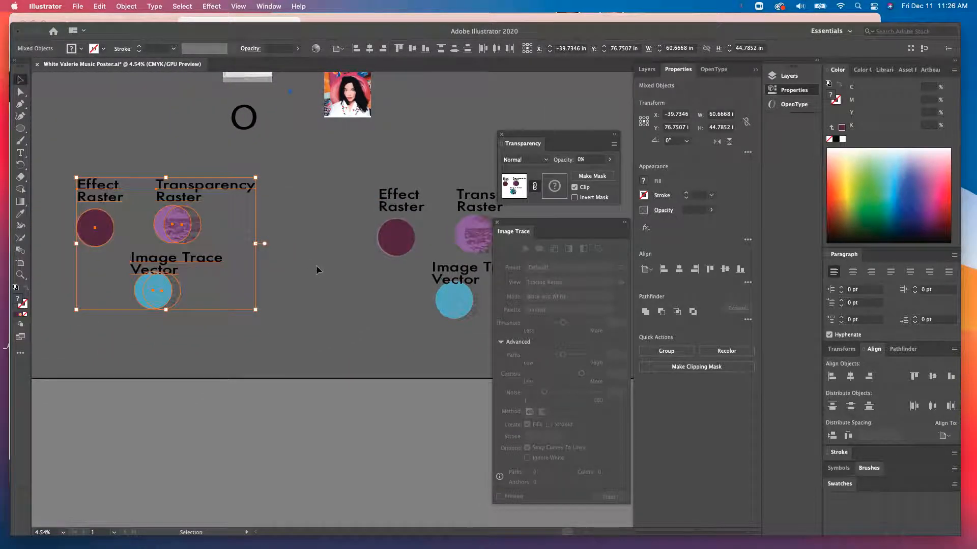
pyautogui.click(293, 269)
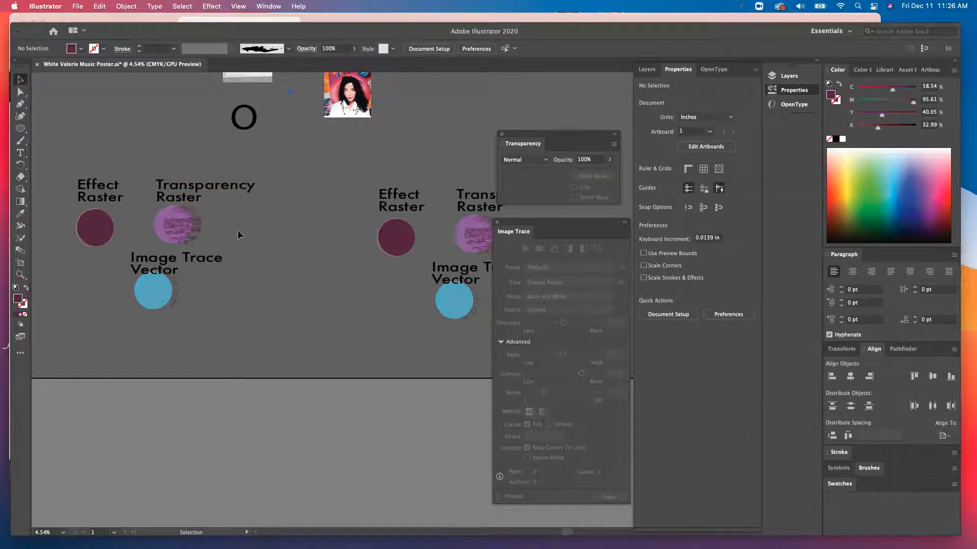
pyautogui.click(252, 279)
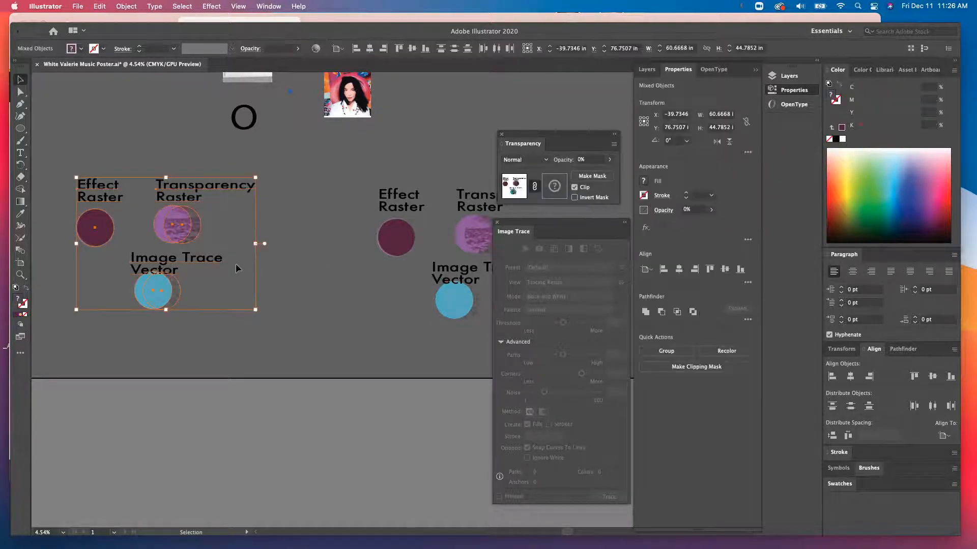
pyautogui.moveTo(174, 224); pyautogui.dragTo(239, 249)
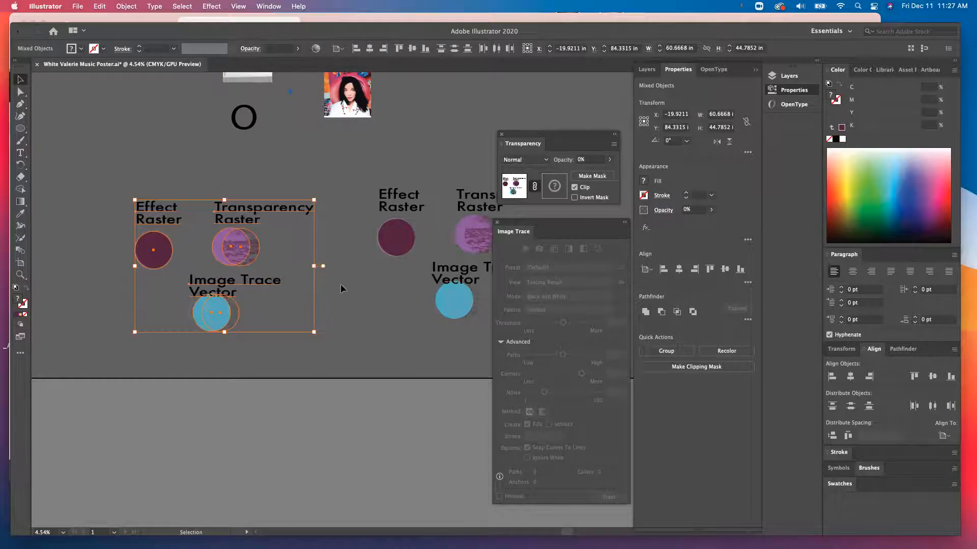
pyautogui.click(343, 289)
# - Delete the Effect Raster circle from the right-hand set of examples
pyautogui.scroll(-2, 343, 288)
pyautogui.hscroll(3, 343, 289)
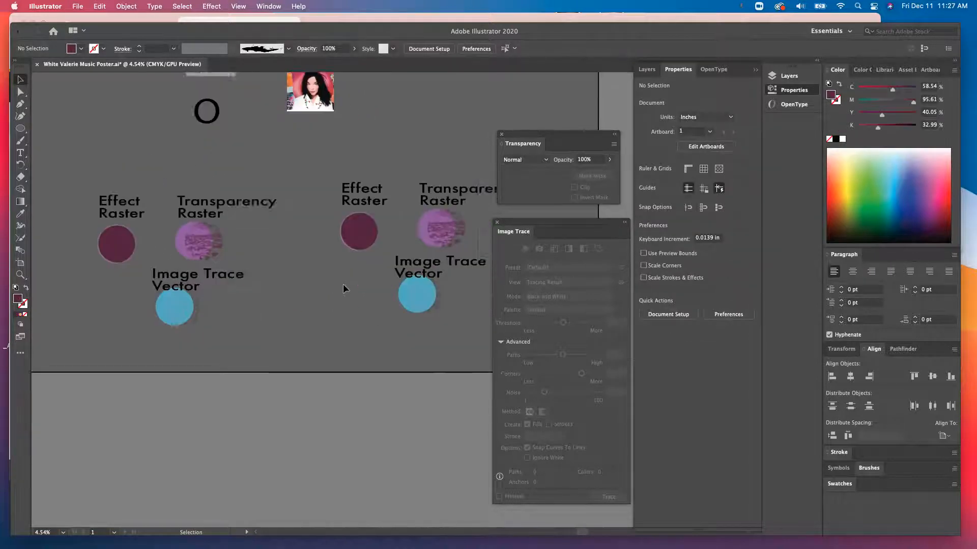
pyautogui.click(316, 210)
pyautogui.press('Delete')
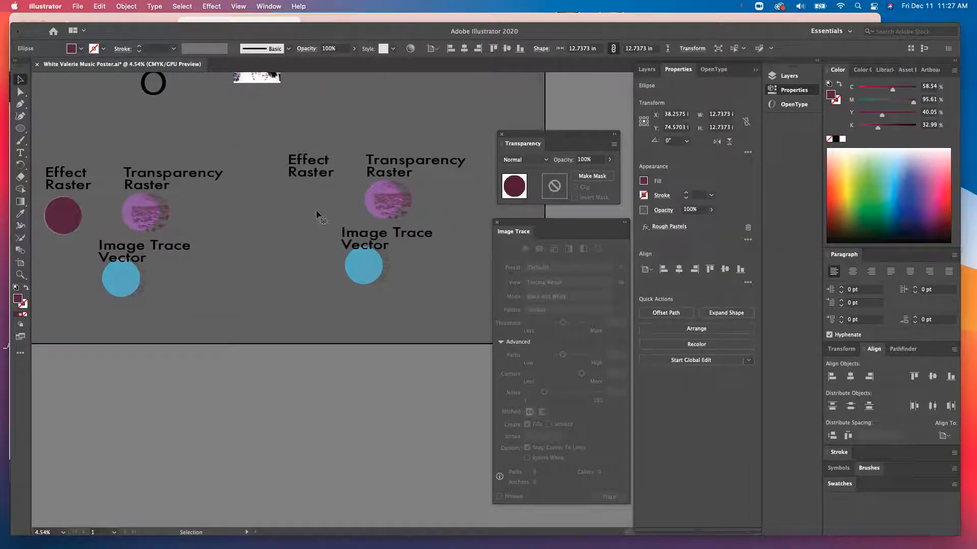
# - Remove the texture overlays from the right-hand set and nudge its blue circle slightly down
pyautogui.click(392, 209)
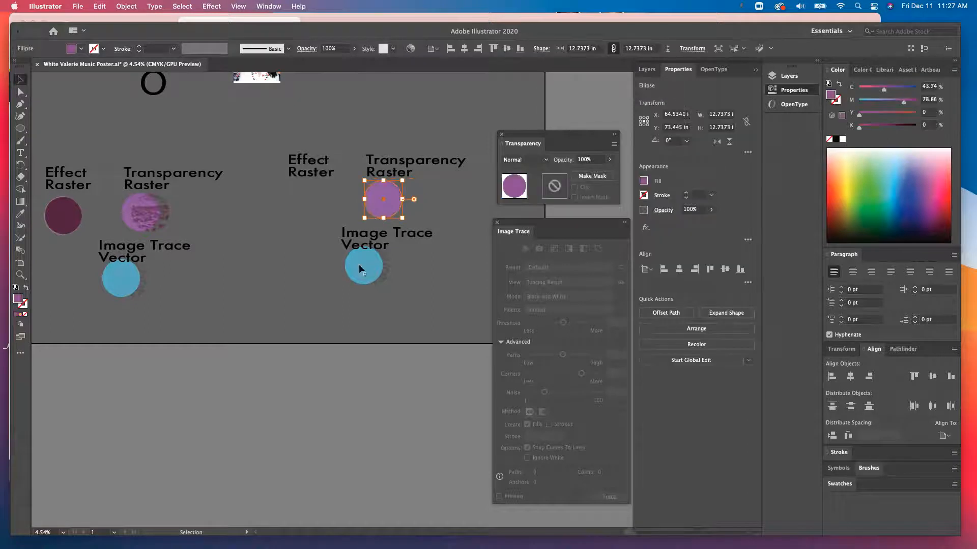
pyautogui.click(368, 269)
pyautogui.press('Delete')
pyautogui.click(352, 269)
pyautogui.moveTo(355, 272); pyautogui.dragTo(357, 289)
# - Duplicate the plain purple circle and place the copy under the right-hand Effect Raster label
pyautogui.click(383, 203)
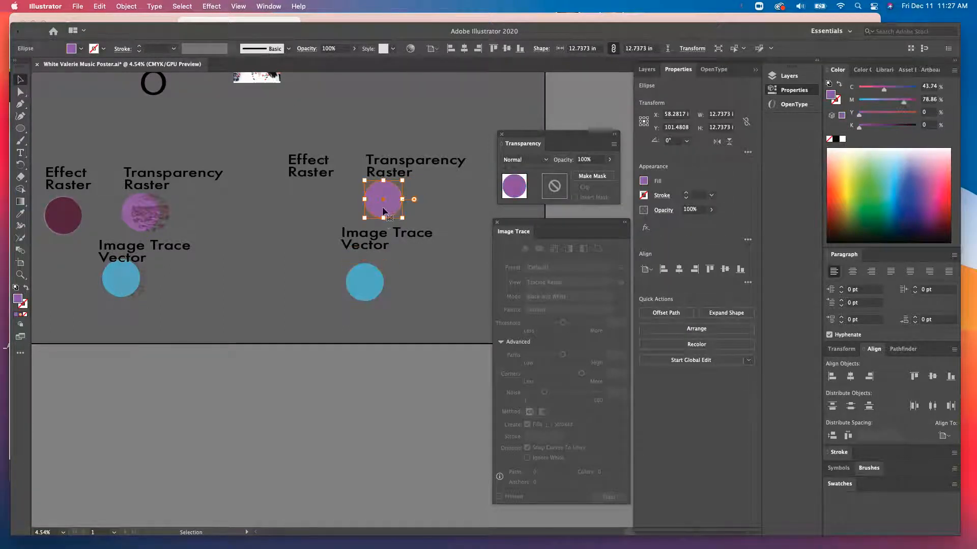
pyautogui.press('a')
pyautogui.press('super+v')
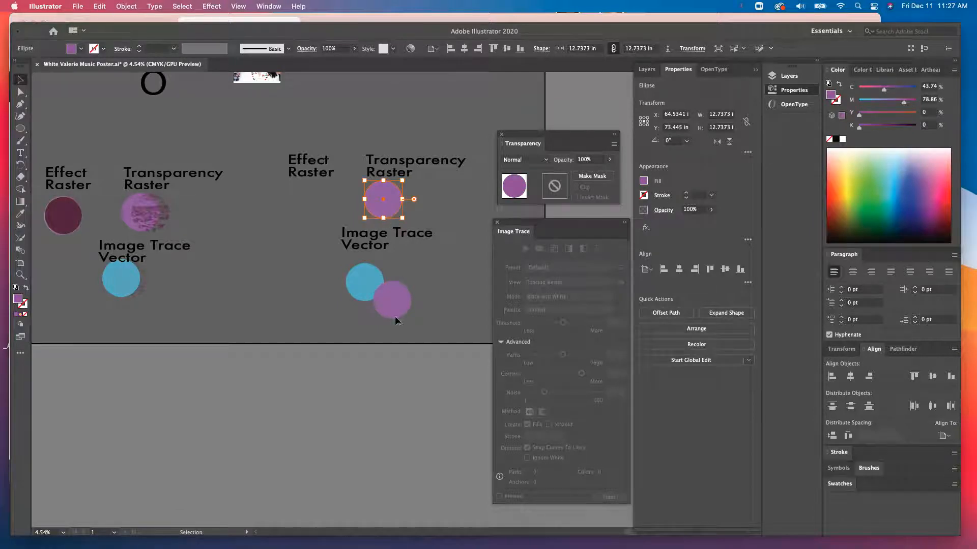
pyautogui.moveTo(399, 317); pyautogui.dragTo(313, 222)
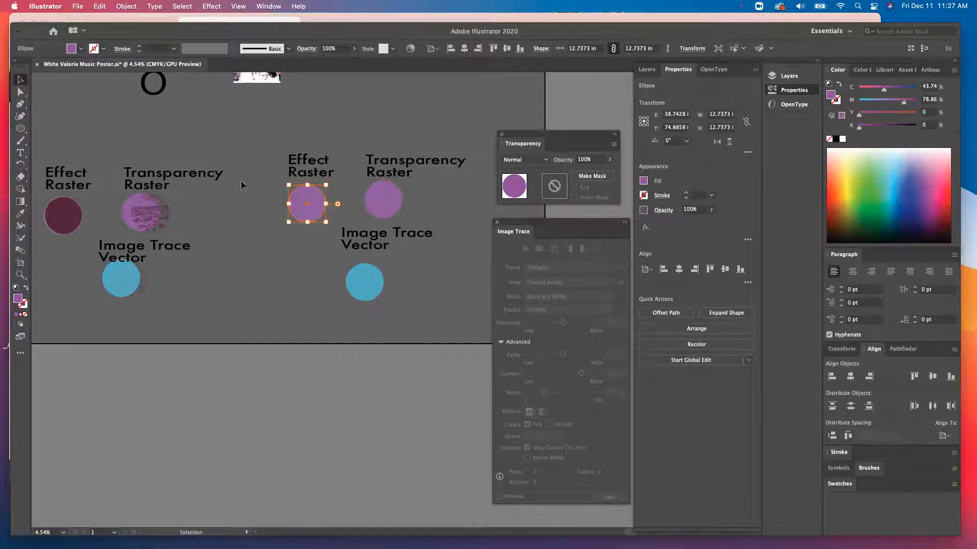
# - Change the copied circle's fill colour to pink ED51A3
pyautogui.doubleClick(20, 300)
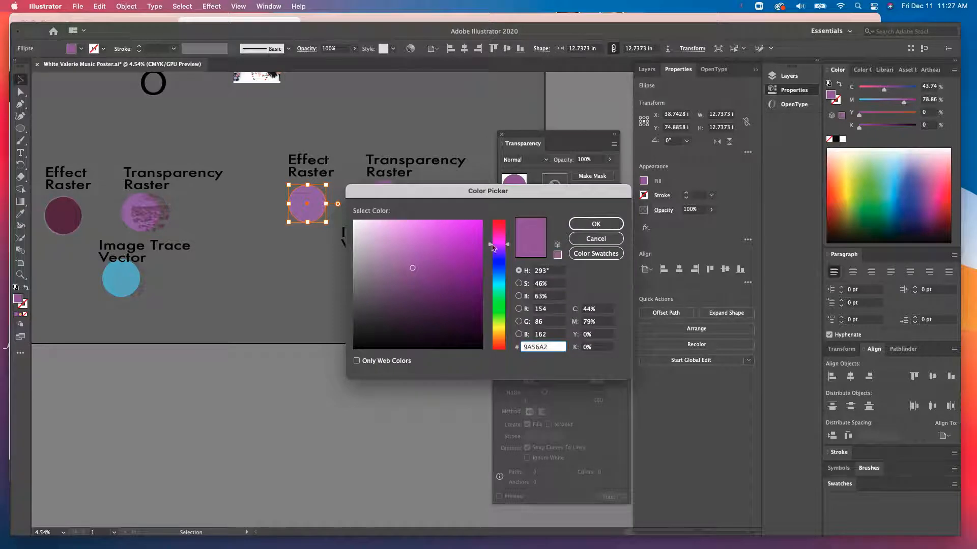
pyautogui.click(501, 230)
pyautogui.click(468, 226)
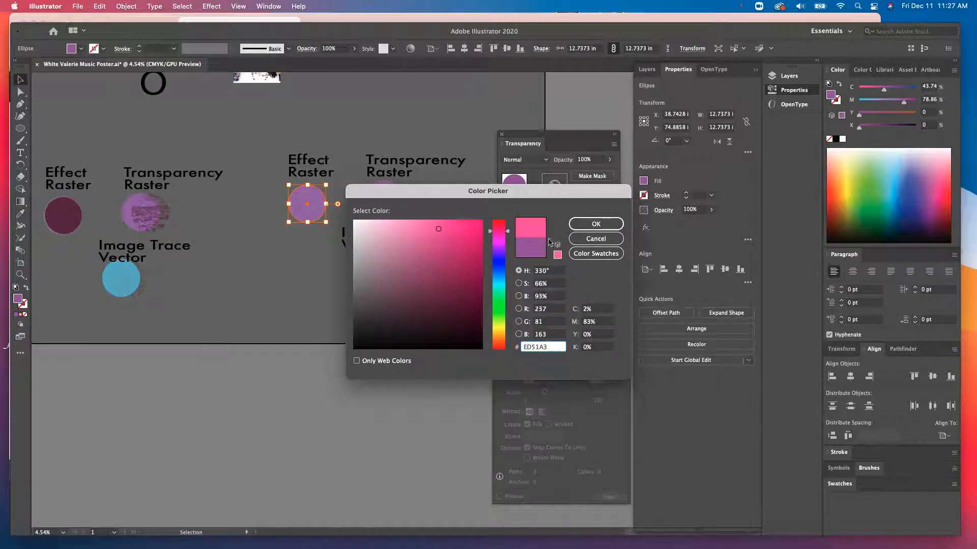
pyautogui.click(596, 224)
pyautogui.click(326, 261)
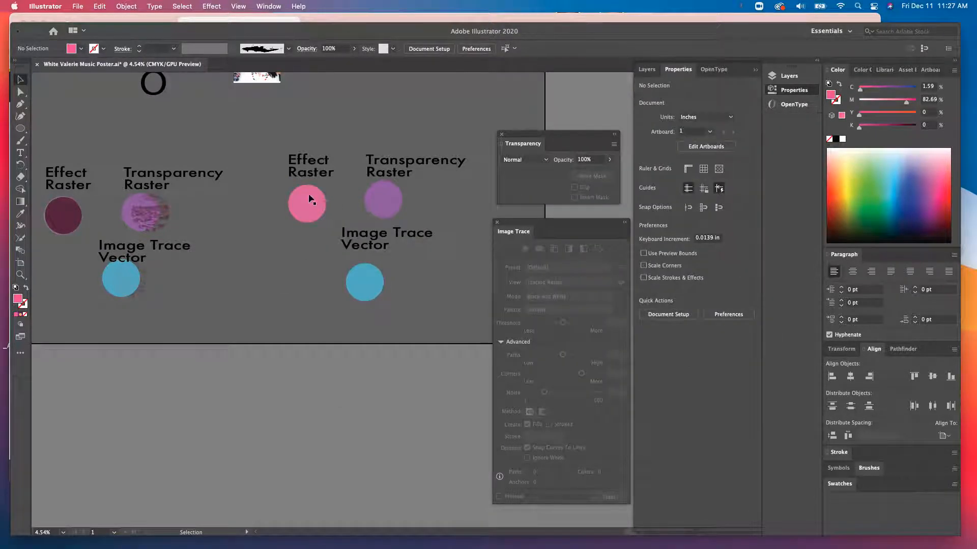
# - Select the pink circle and open the Effect Gallery
pyautogui.hscroll(1, 310, 200)
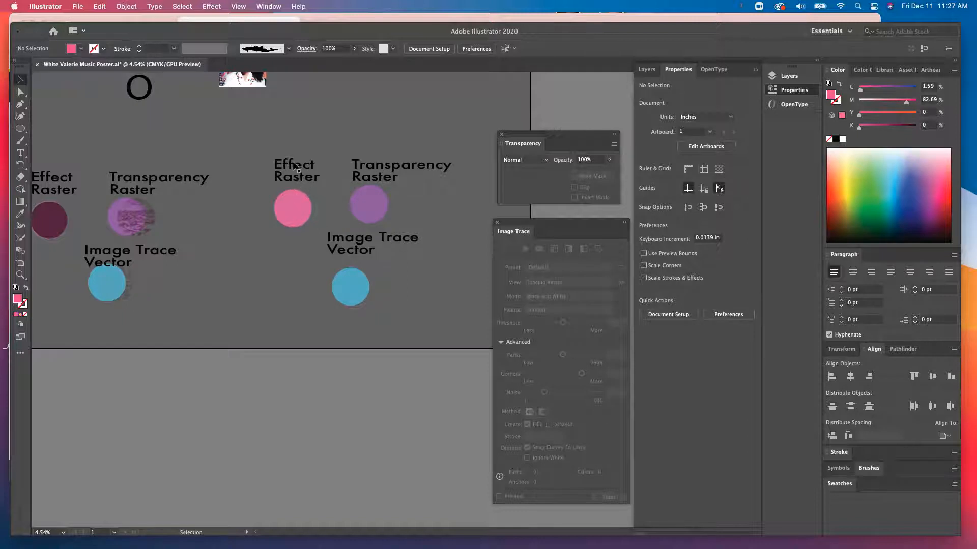
pyautogui.click(295, 218)
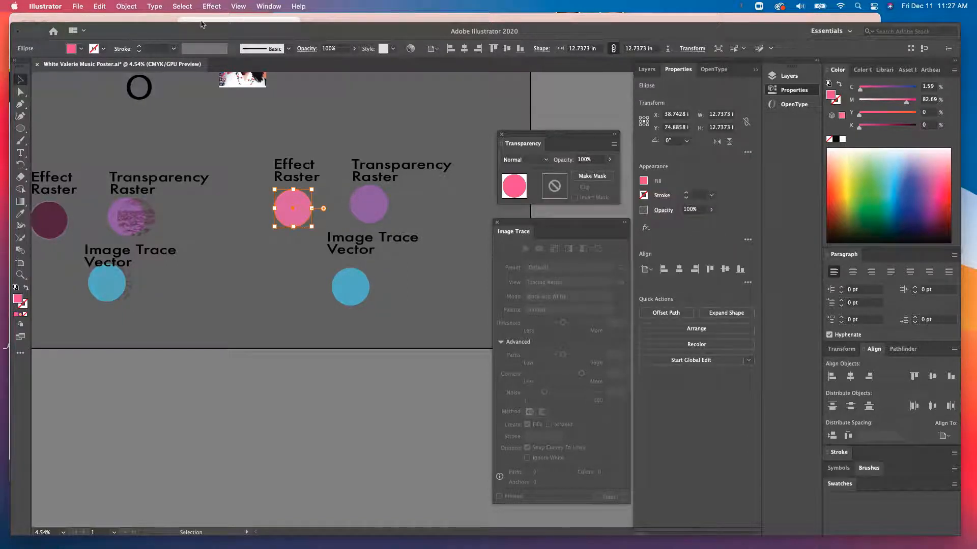
pyautogui.click(215, 4)
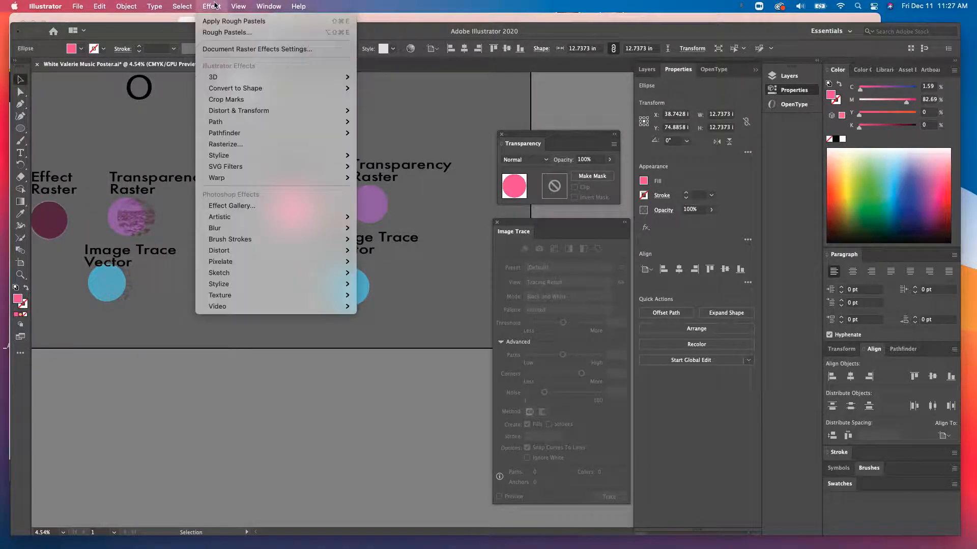
pyautogui.click(215, 4)
pyautogui.moveTo(295, 34); pyautogui.dragTo(312, 25)
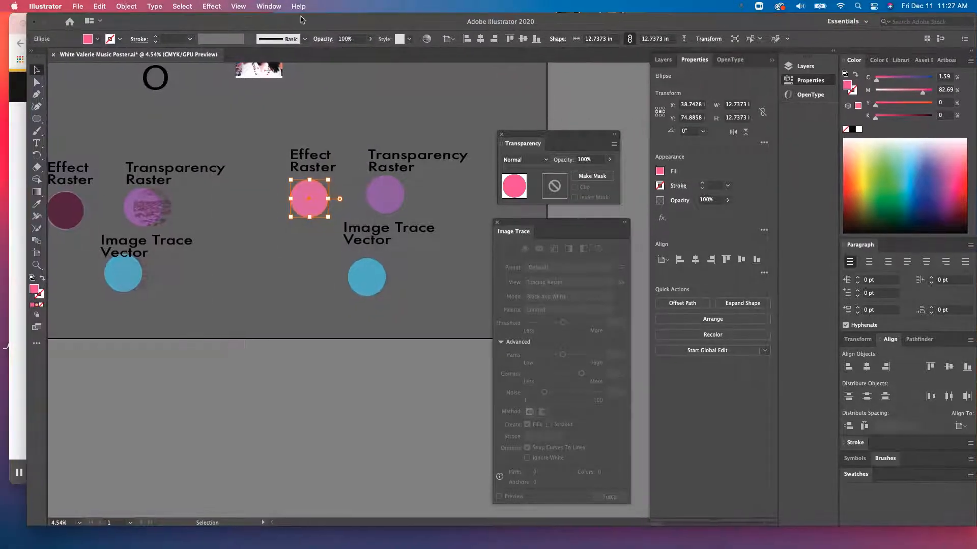
pyautogui.click(233, 5)
pyautogui.moveTo(211, 5)
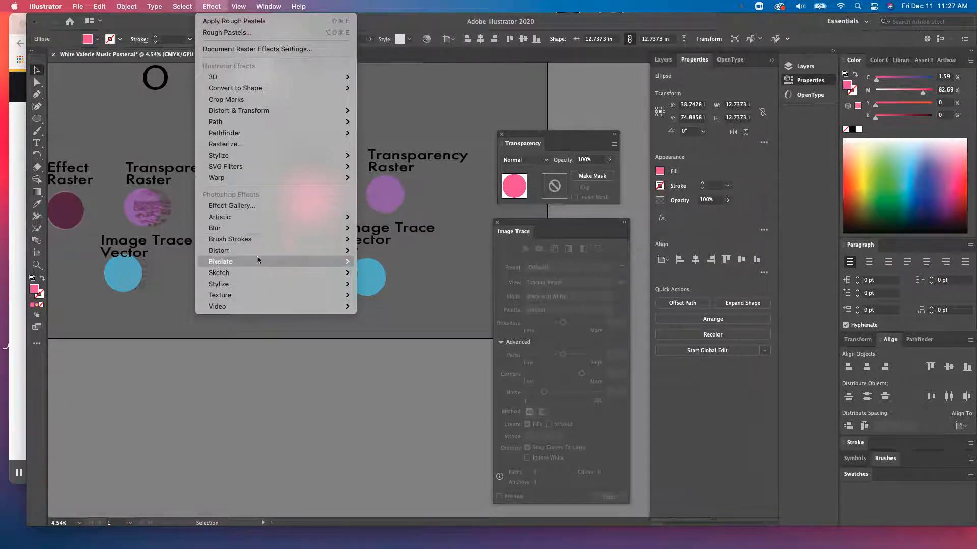
pyautogui.moveTo(262, 296)
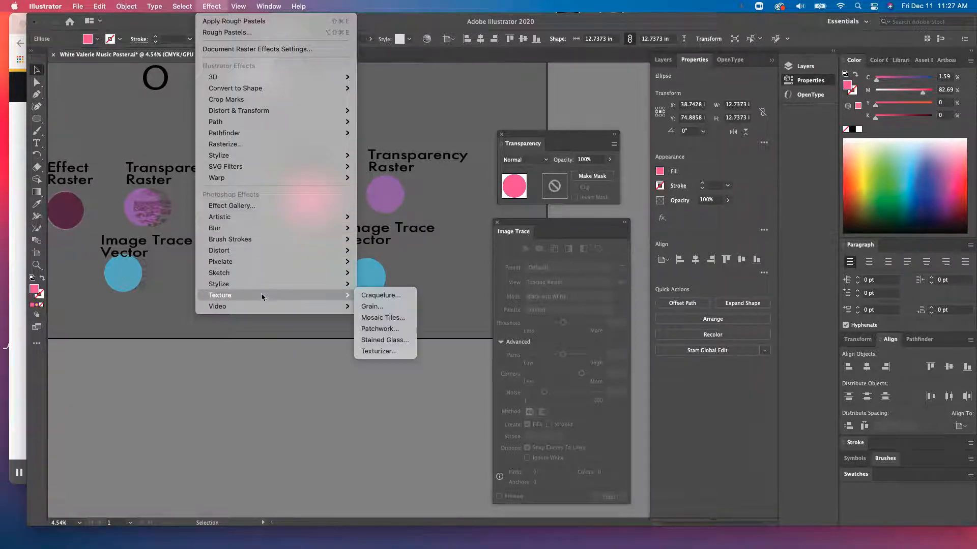
pyautogui.click(256, 206)
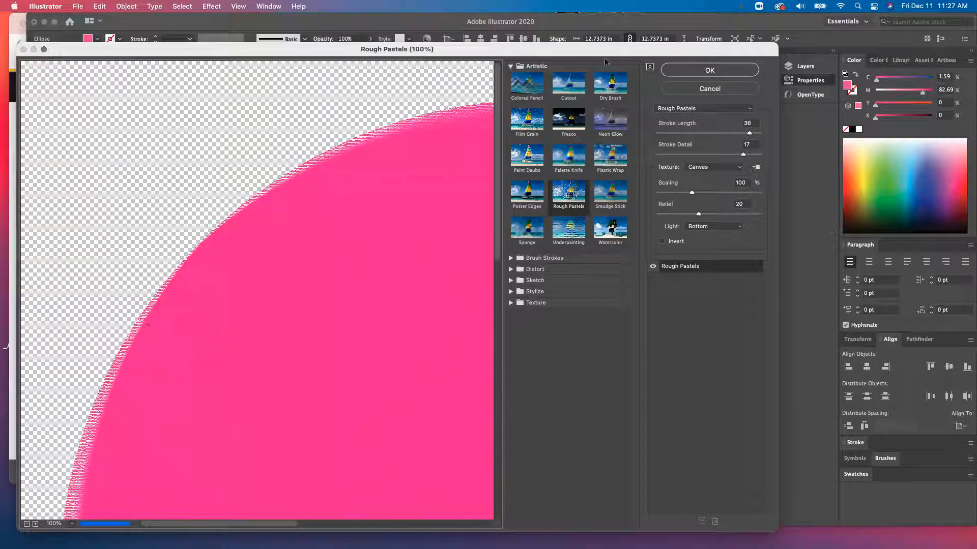
pyautogui.moveTo(560, 44); pyautogui.dragTo(591, 38)
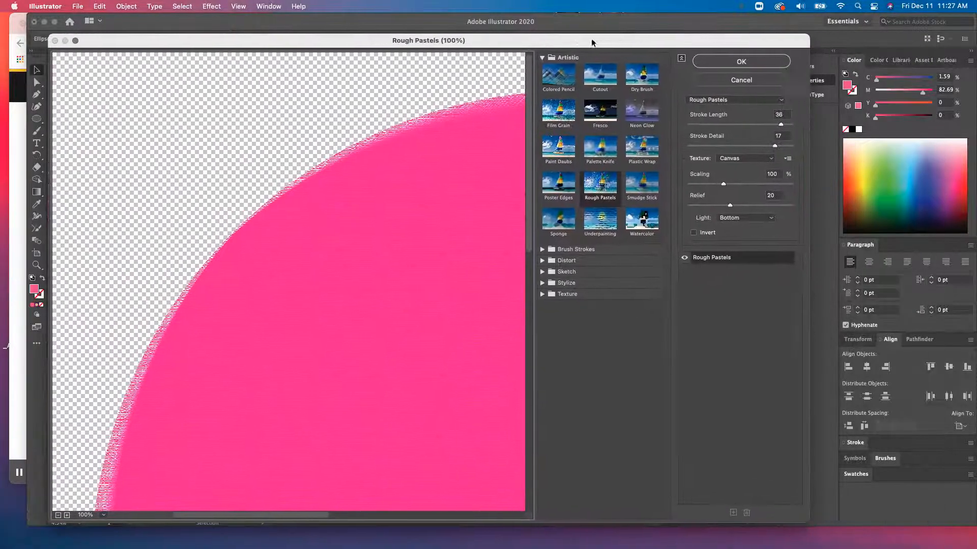
# - Preview the Underpainting, Rough Pastels and Film Grain filters, raising Film Grain's grain to 17
pyautogui.click(607, 227)
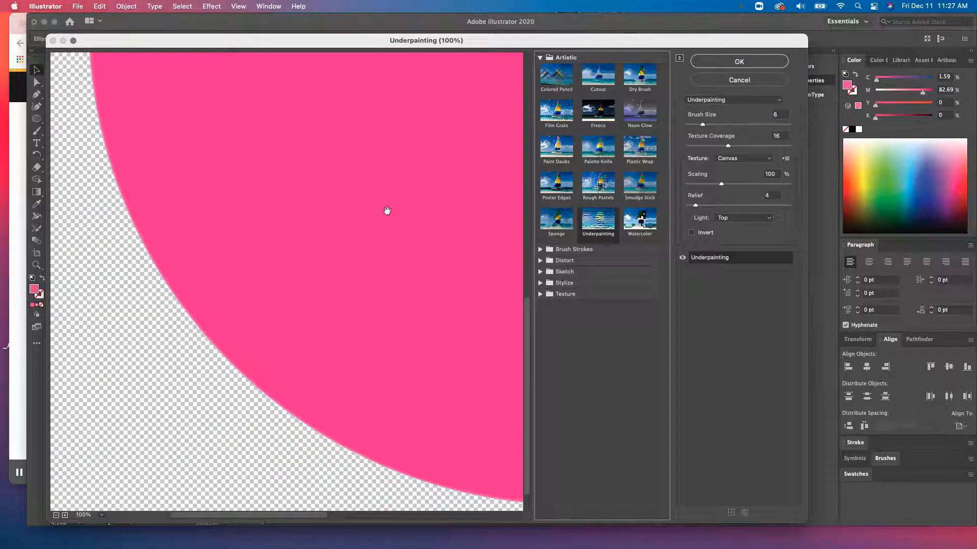
pyautogui.click(590, 183)
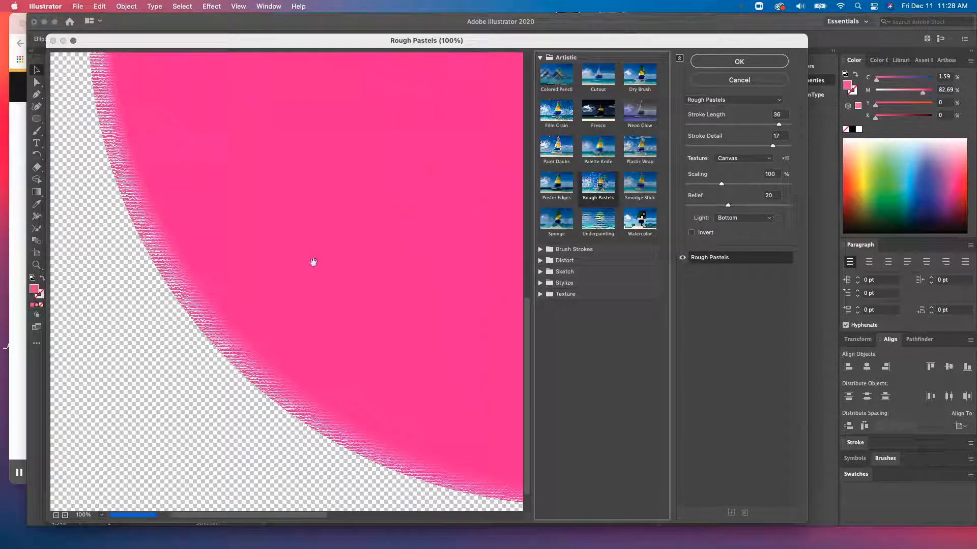
pyautogui.click(560, 116)
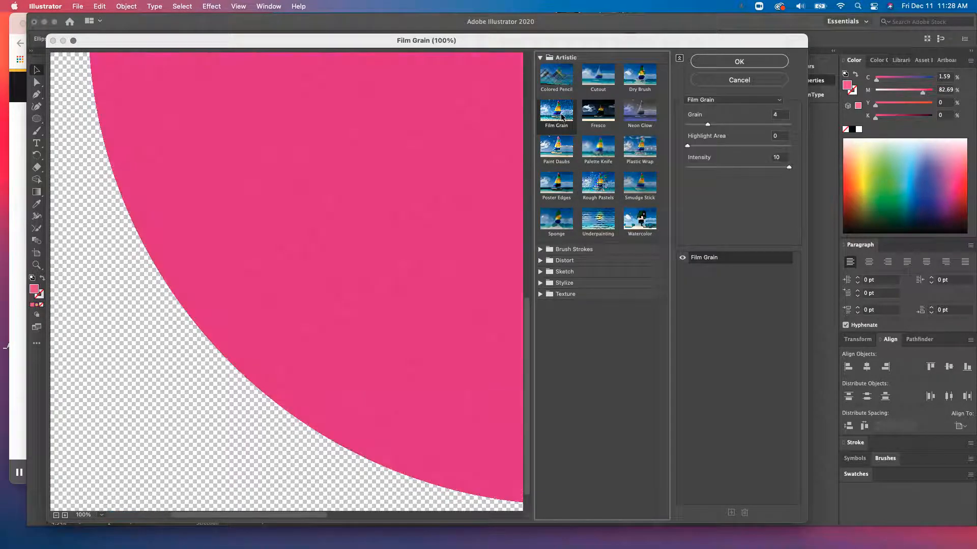
pyautogui.moveTo(707, 124); pyautogui.dragTo(773, 125)
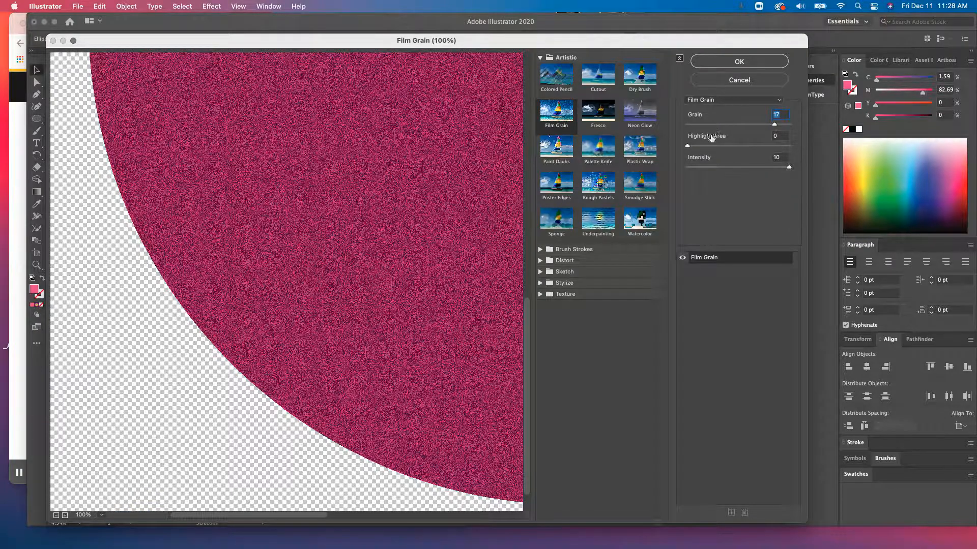
pyautogui.click(726, 146)
pyautogui.write('7')
# - Apply the Stained Glass texture filter from the gallery to the pink circle
pyautogui.click(568, 218)
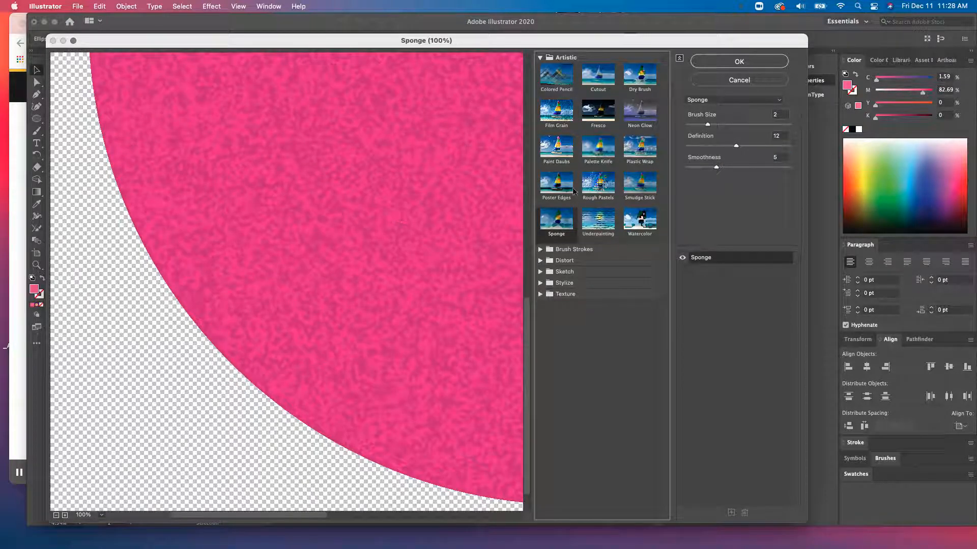
pyautogui.click(596, 190)
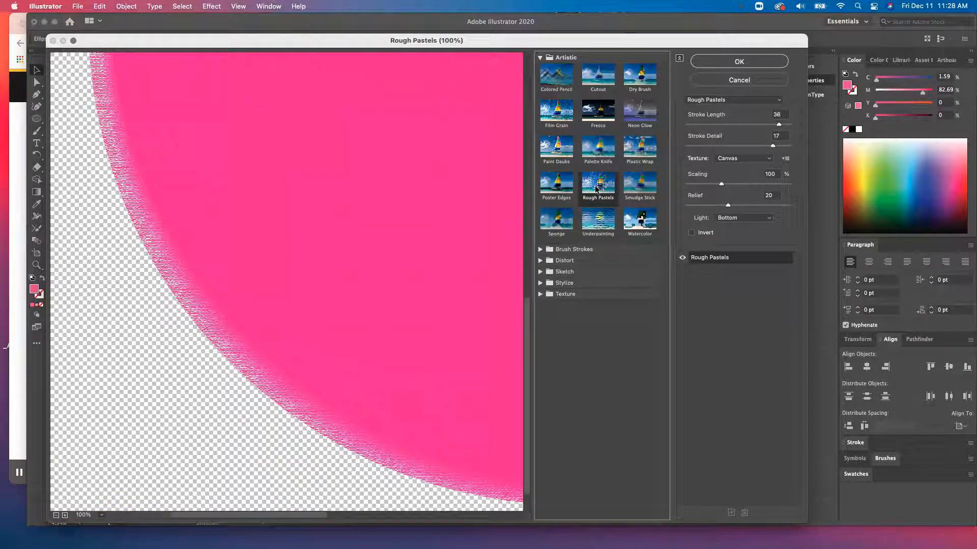
pyautogui.click(541, 294)
pyautogui.click(606, 355)
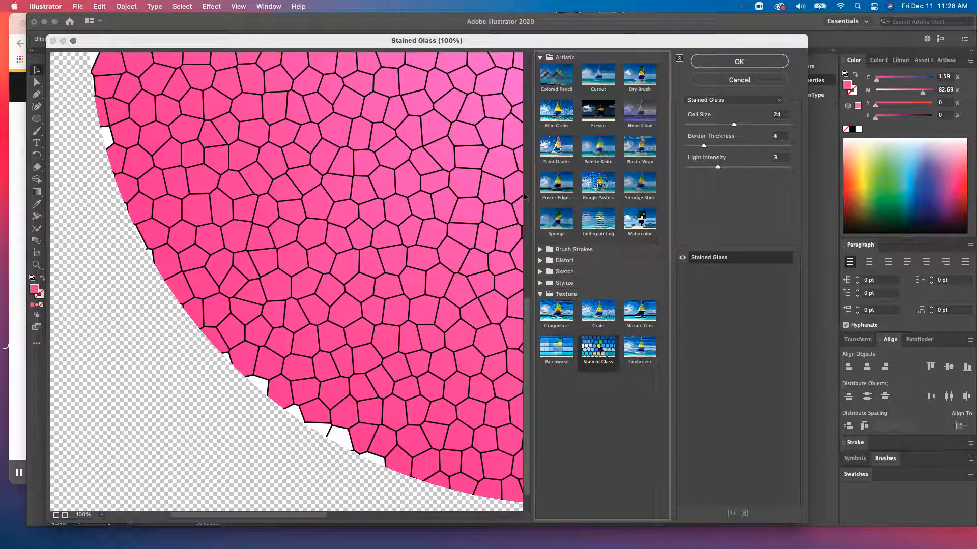
pyautogui.click(613, 176)
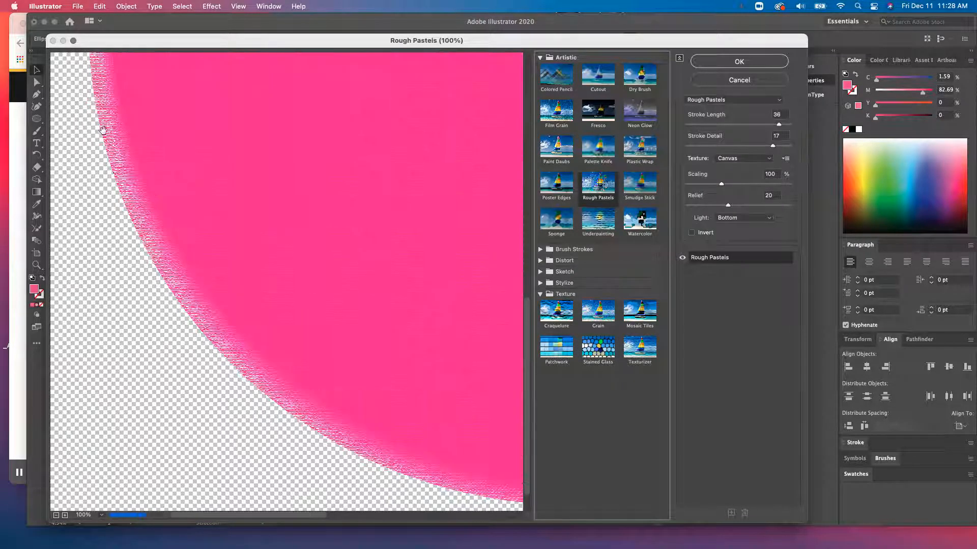
pyautogui.click(609, 355)
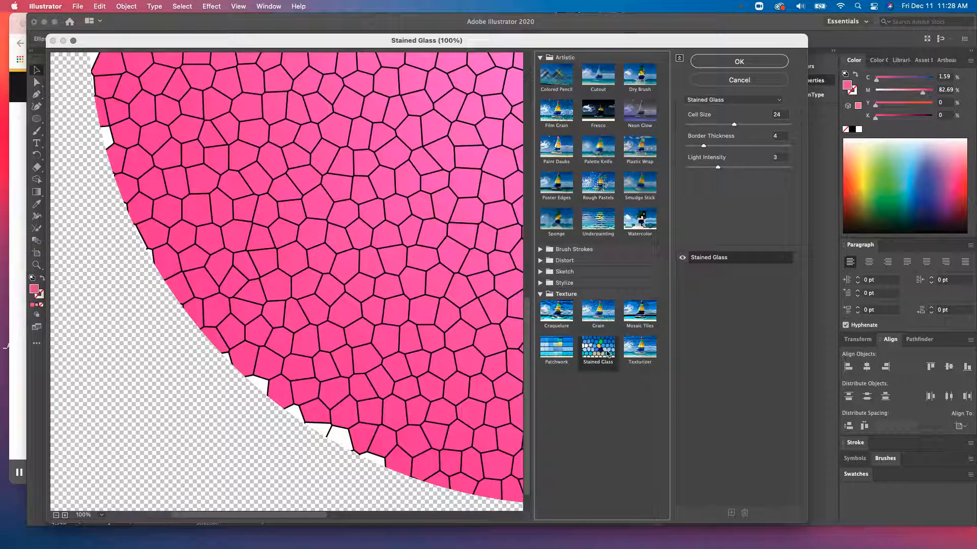
pyautogui.click(742, 61)
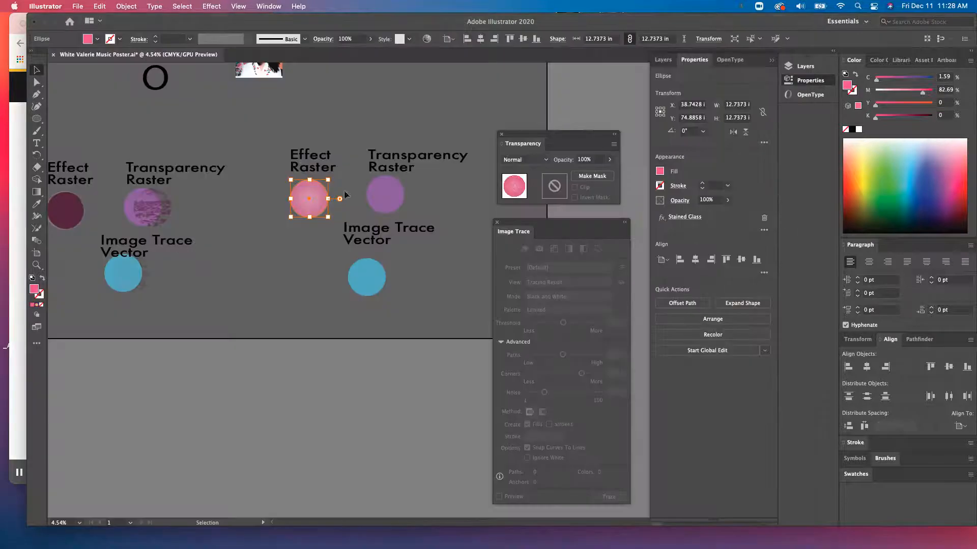
# - Zoom in to inspect the stained glass texture on the pink circle
pyautogui.click(310, 256)
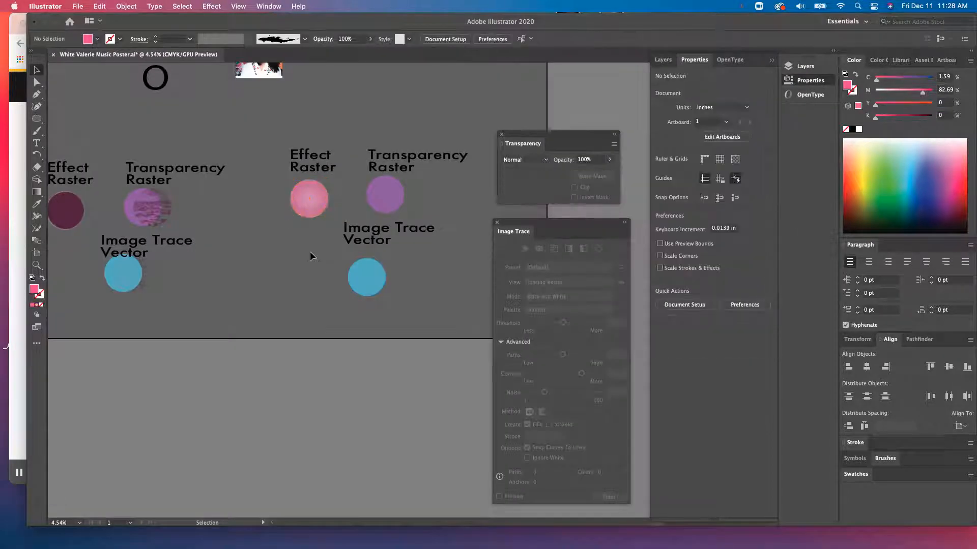
pyautogui.scroll(5, 313, 205)
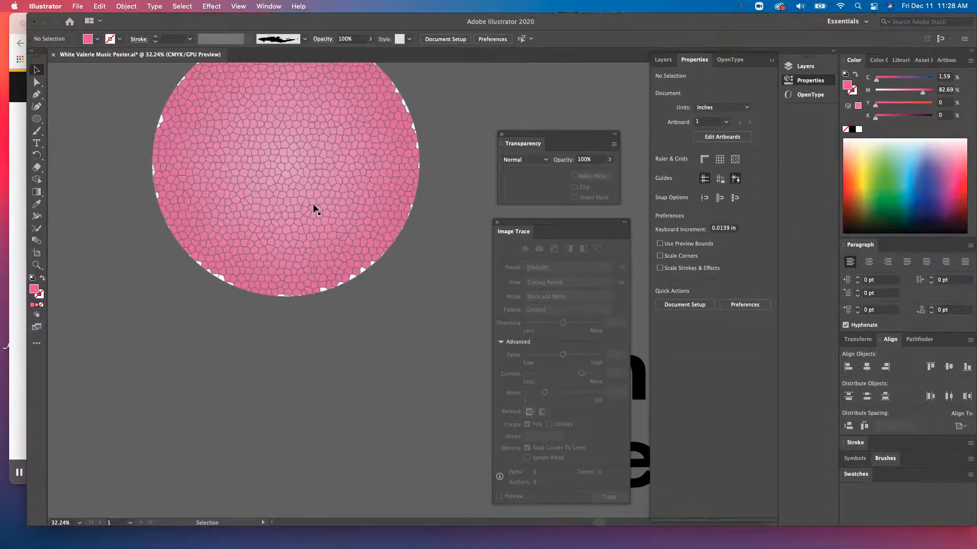
pyautogui.scroll(4, 416, 151)
pyautogui.scroll(3, 416, 150)
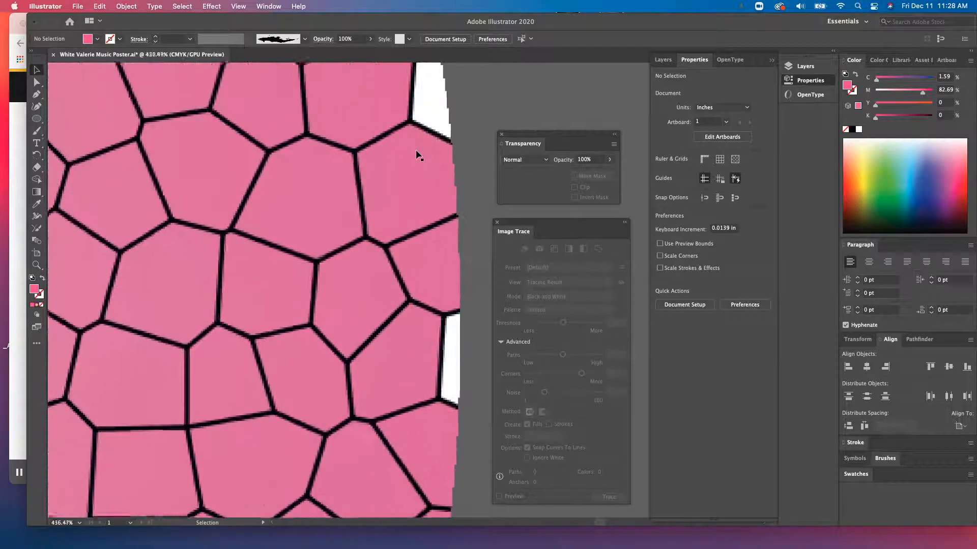
pyautogui.scroll(2, 416, 152)
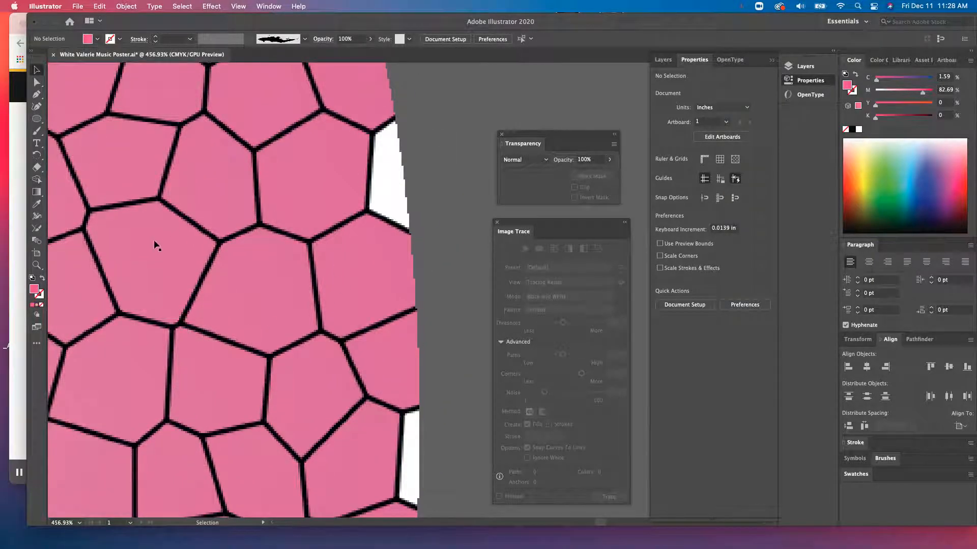
pyautogui.scroll(-10, 155, 244)
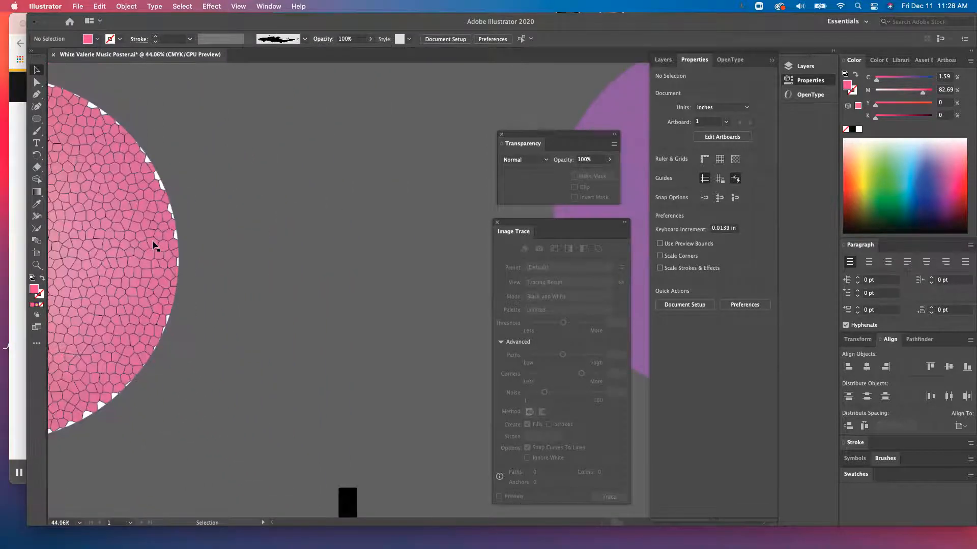
pyautogui.scroll(-4, 152, 241)
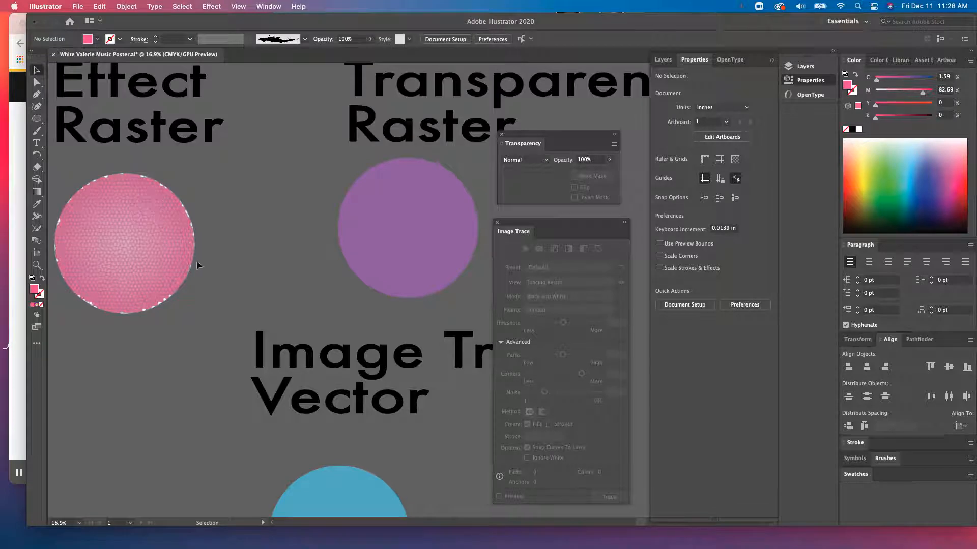
pyautogui.scroll(-2, 184, 255)
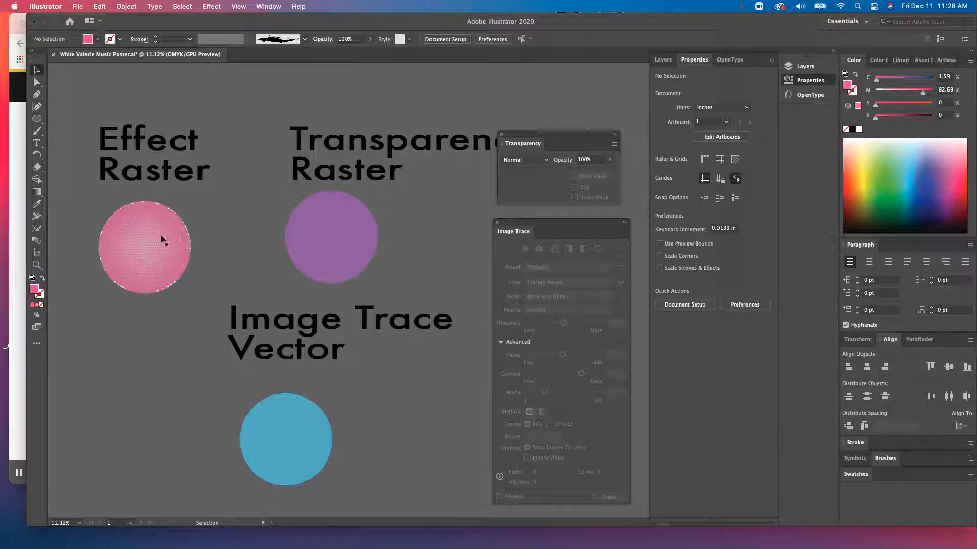
pyautogui.hscroll(3, 376, 218)
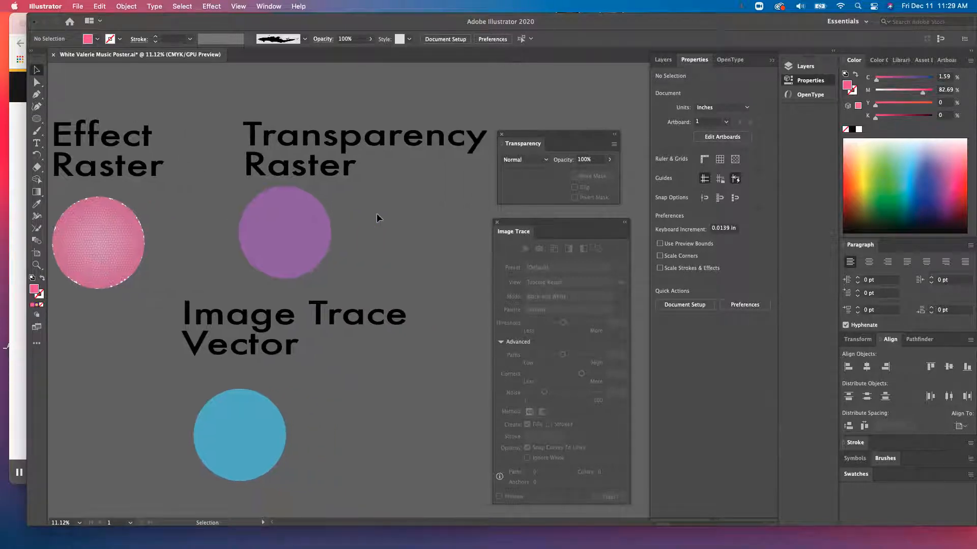
pyautogui.hscroll(6, 376, 214)
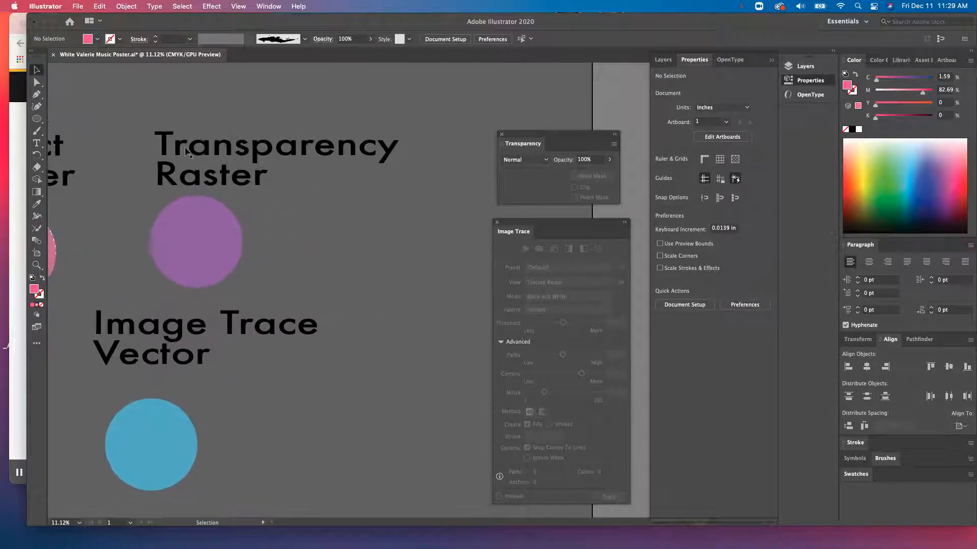
pyautogui.moveTo(535, 135); pyautogui.dragTo(513, 128)
pyautogui.click(269, 6)
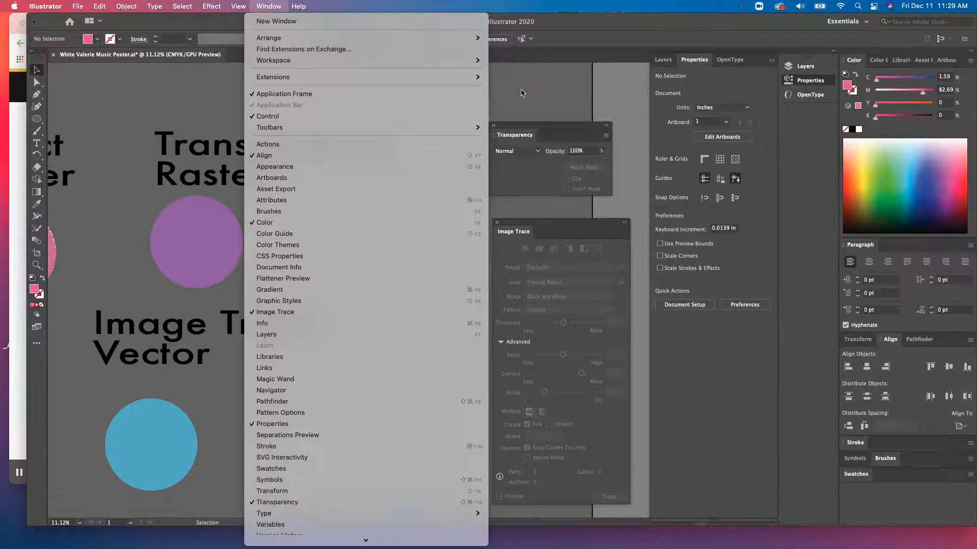
pyautogui.click(304, 503)
pyautogui.click(207, 264)
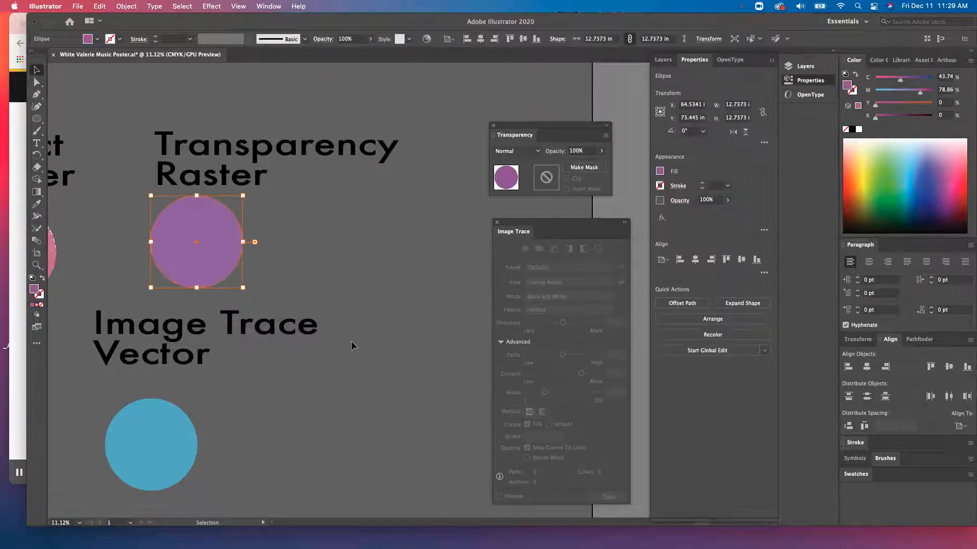
pyautogui.click(312, 199)
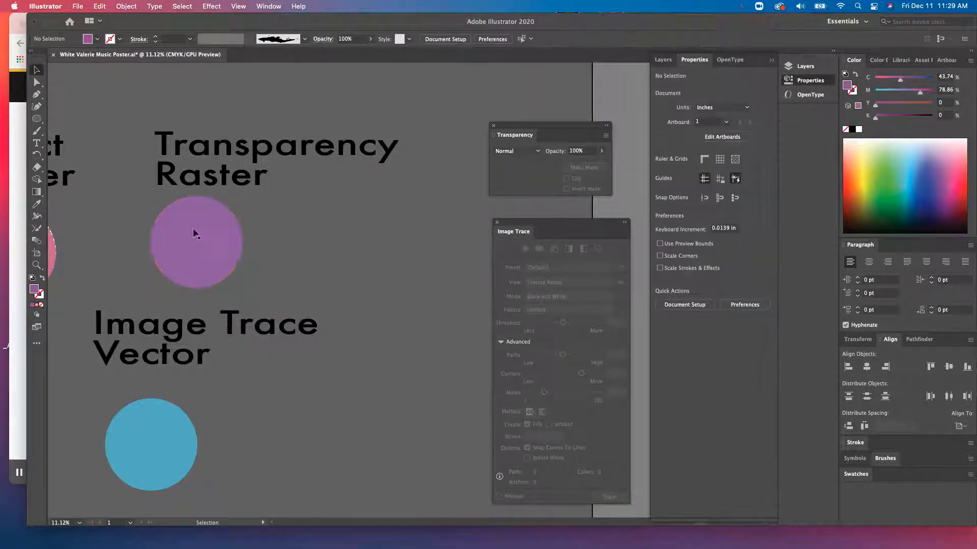
pyautogui.click(207, 244)
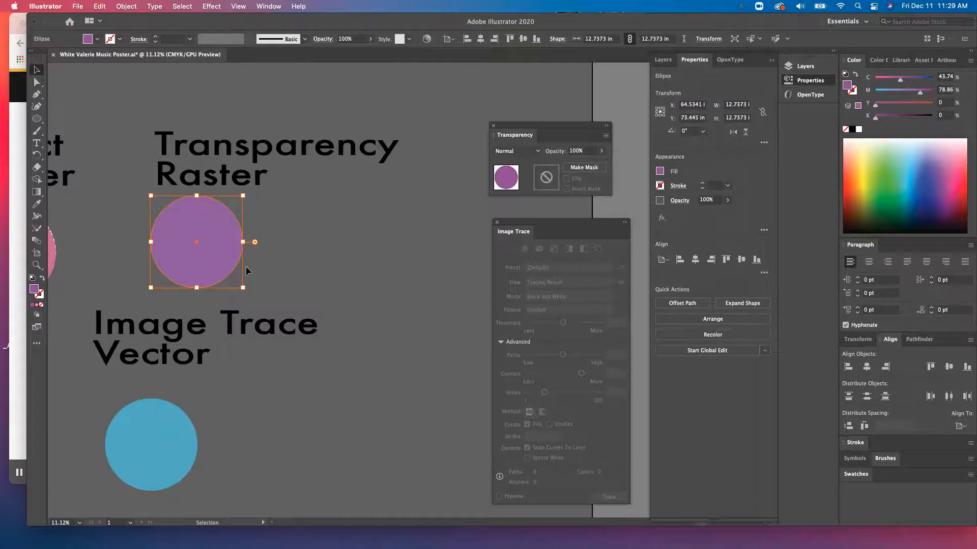
pyautogui.click(288, 260)
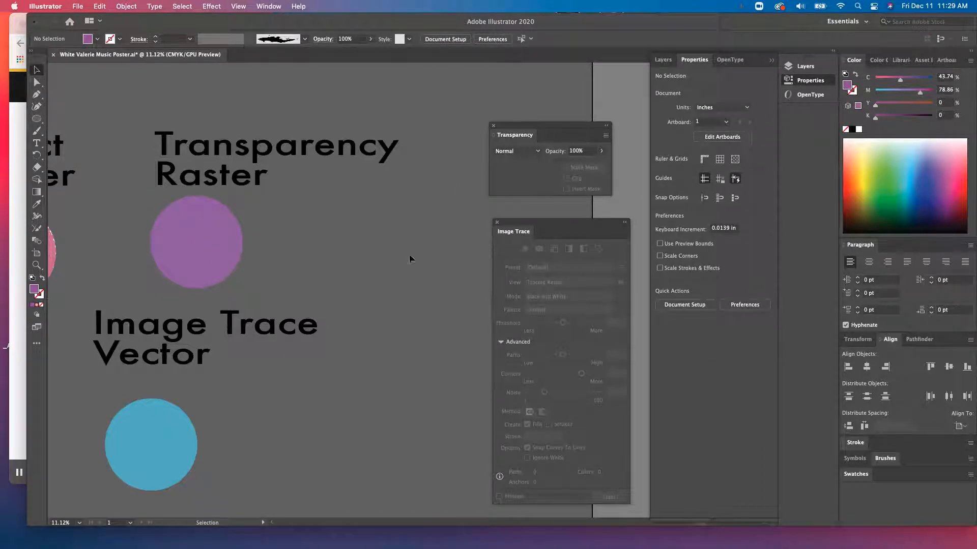
# - Switch to the browser, search Google Images for tree bark, and copy the mossy bark photo
pyautogui.click(19, 209)
pyautogui.click(109, 26)
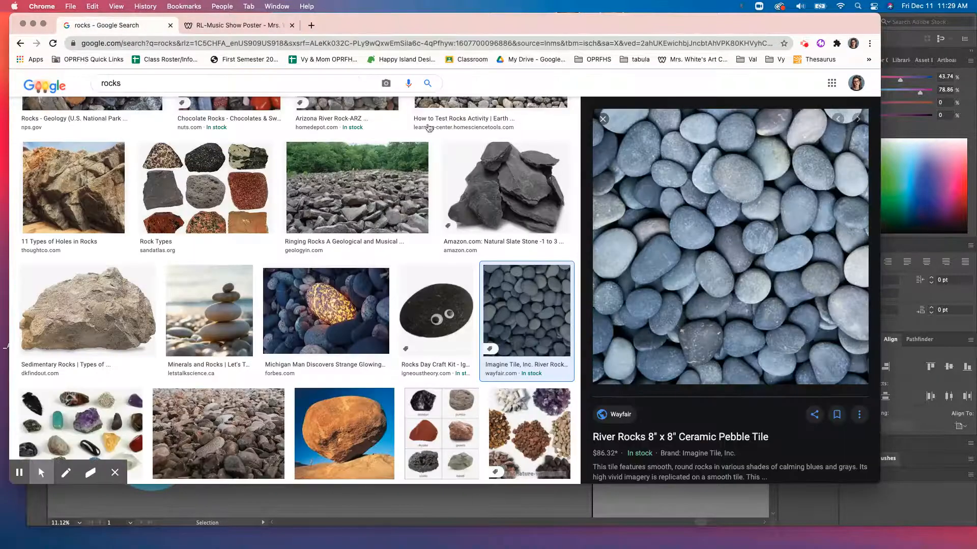
pyautogui.scroll(6, 429, 203)
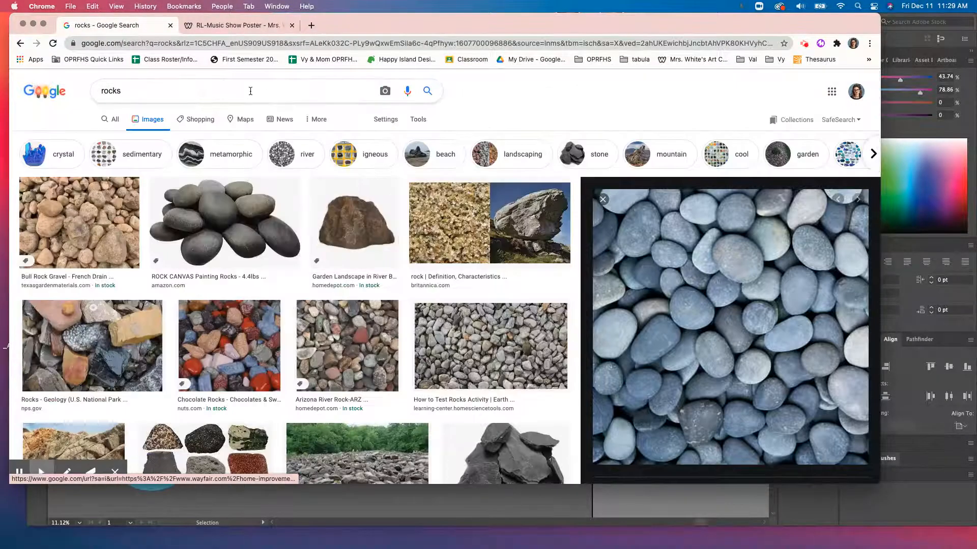
pyautogui.click(127, 91)
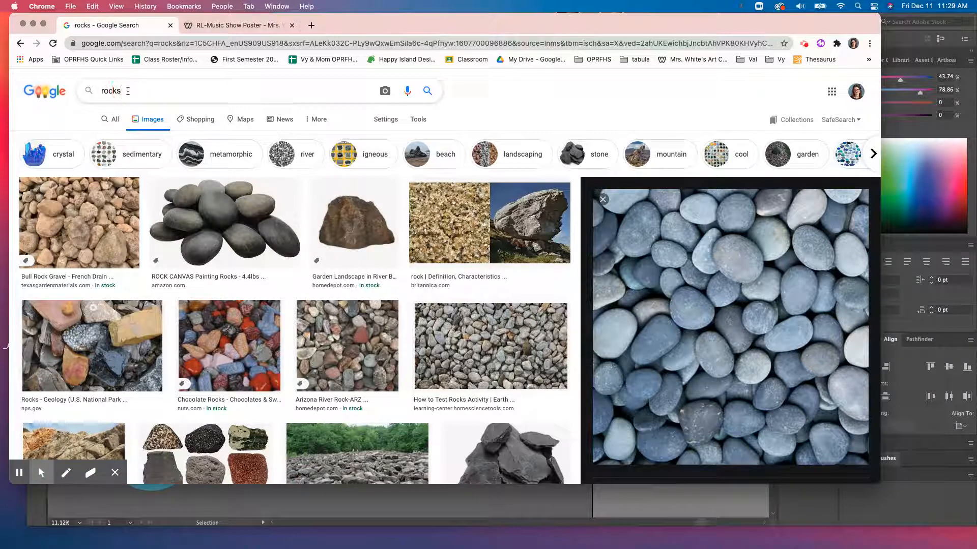
pyautogui.press('BackSpace')
pyautogui.press('BackSpace')
pyautogui.press('BackSpace')
pyautogui.press('BackSpace')
pyautogui.press('BackSpace')
pyautogui.write('Bar')
pyautogui.press('BackSpace')
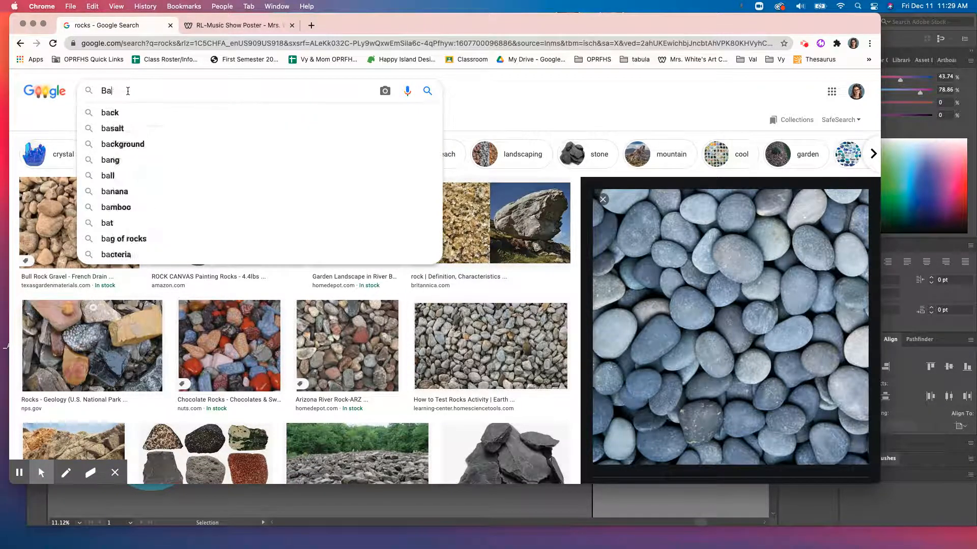
pyautogui.press('BackSpace')
pyautogui.press('BackSpace')
pyautogui.write('tree bark')
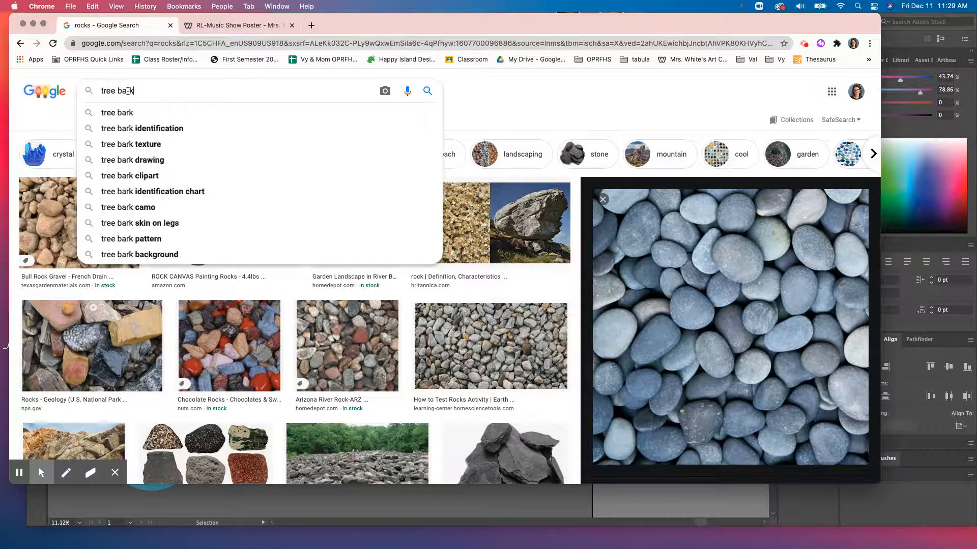
pyautogui.press('Return')
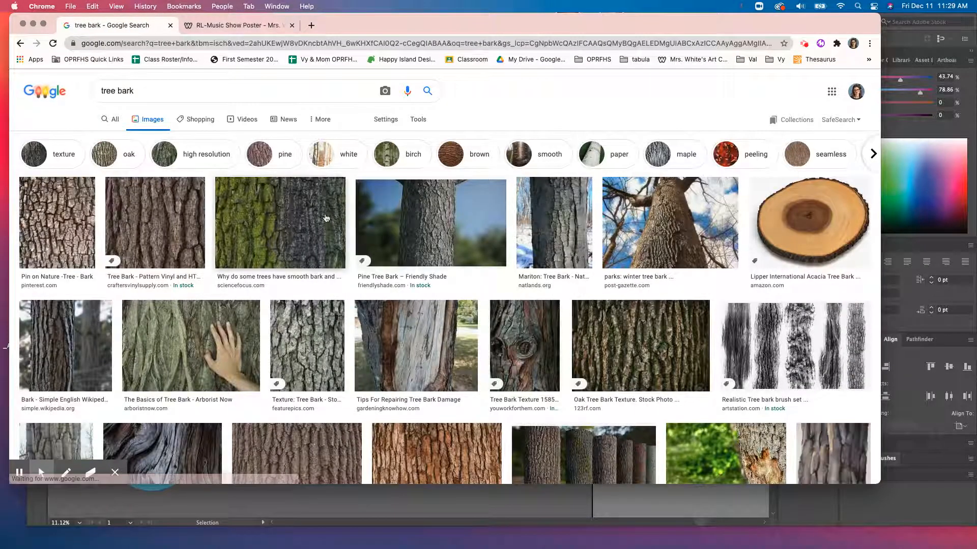
pyautogui.click(326, 218)
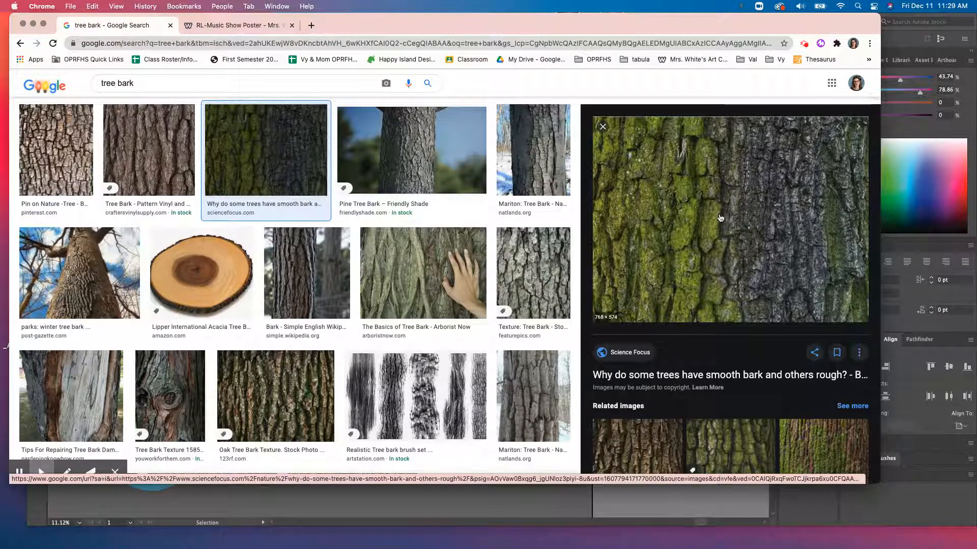
pyautogui.rightClick(705, 175)
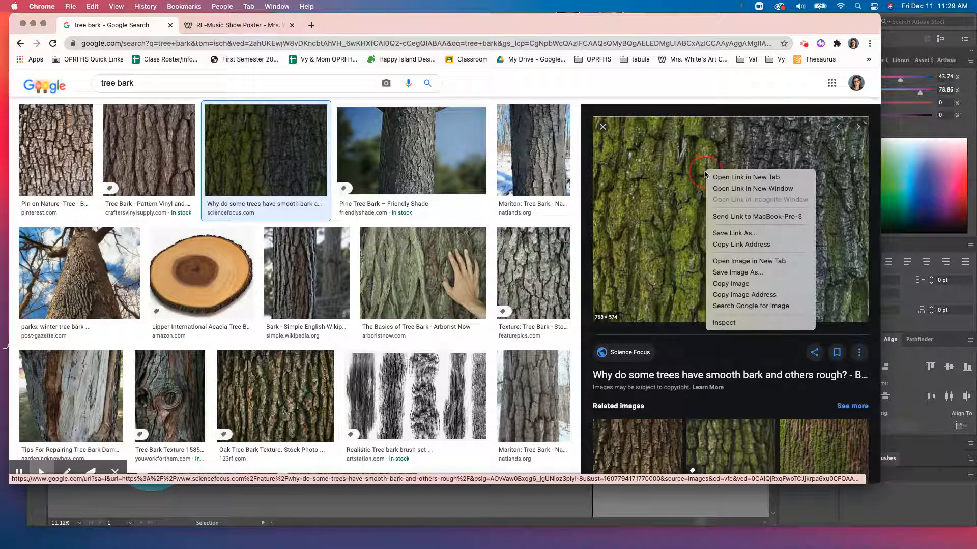
pyautogui.click(738, 286)
# - Return to Illustrator and paste the bark image onto the artboard
pyautogui.click(656, 73)
pyautogui.moveTo(644, 23); pyautogui.dragTo(659, 419)
pyautogui.click(514, 286)
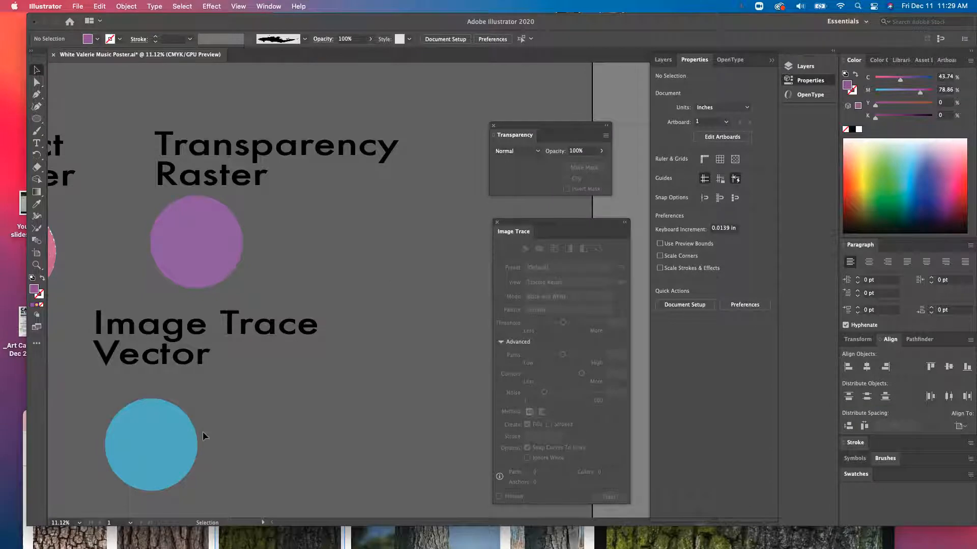
pyautogui.moveTo(28, 524); pyautogui.dragTo(10, 546)
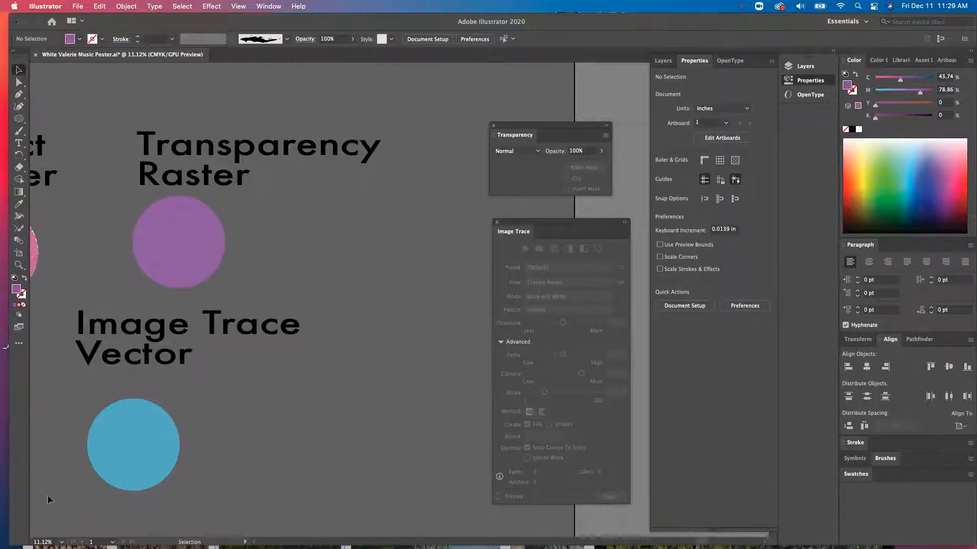
pyautogui.press('super+v')
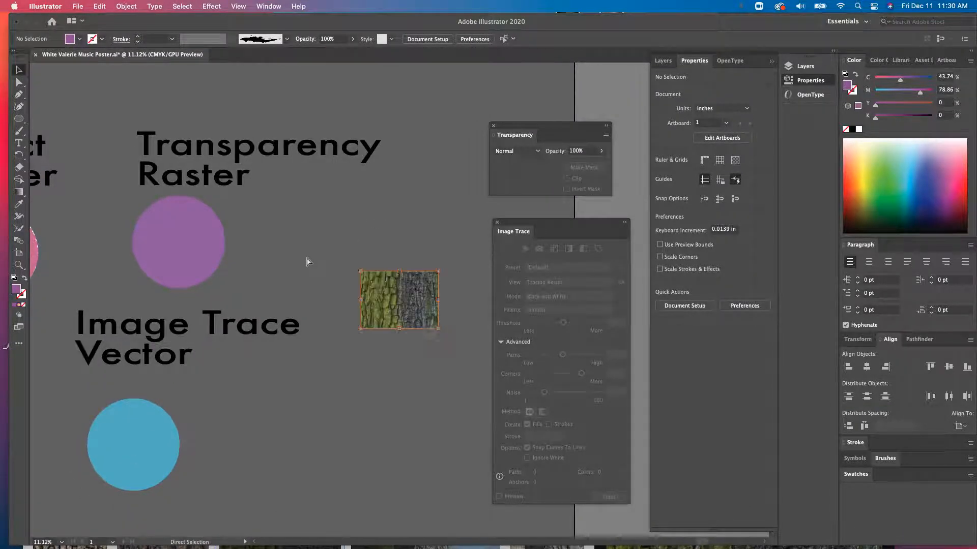
# - Enlarge the bark image and place it beside the purple Transparency Raster circle
pyautogui.moveTo(413, 303); pyautogui.dragTo(301, 248)
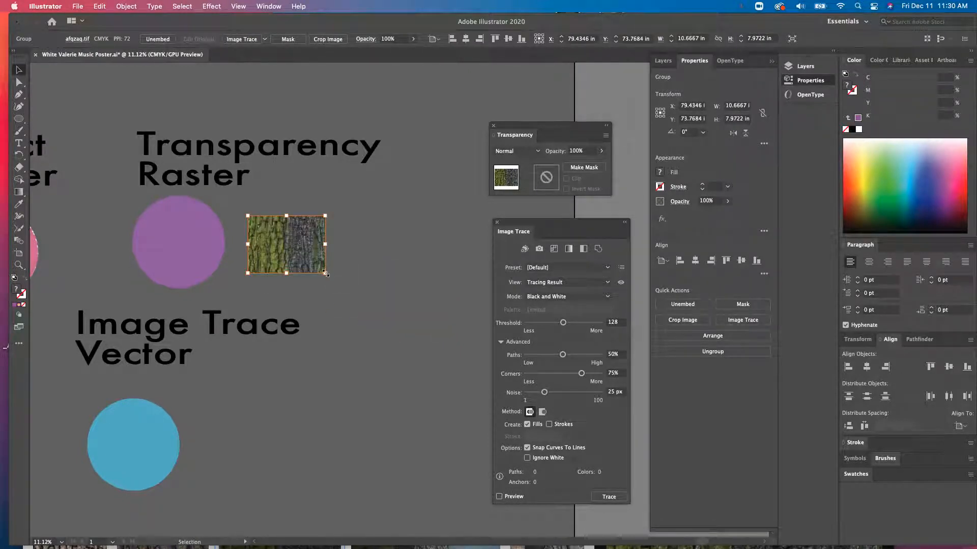
pyautogui.moveTo(326, 274); pyautogui.dragTo(389, 321)
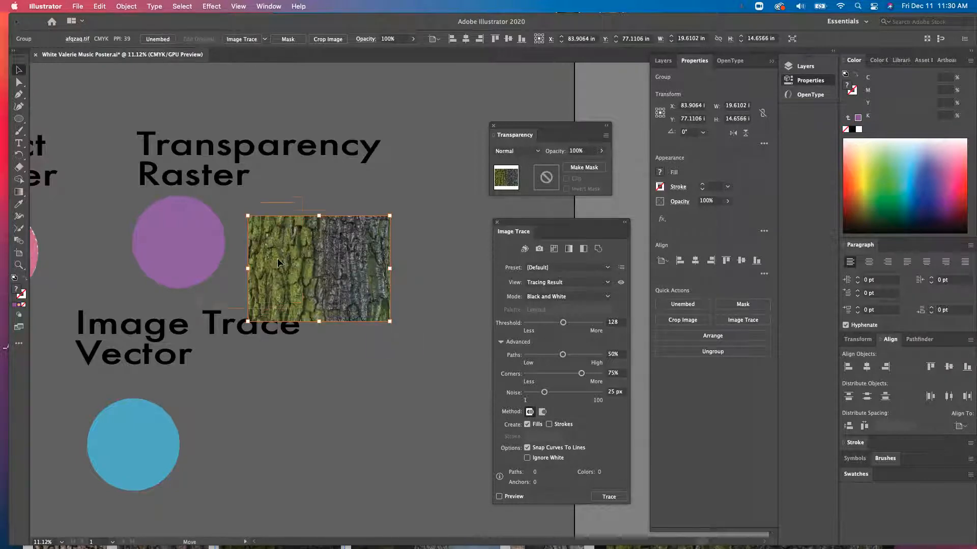
pyautogui.moveTo(277, 258); pyautogui.dragTo(210, 237)
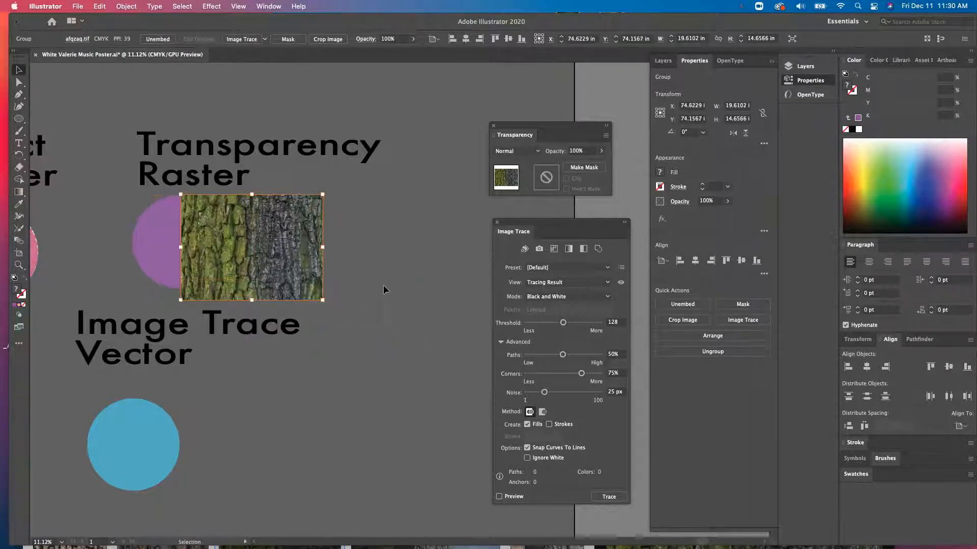
pyautogui.moveTo(282, 269); pyautogui.dragTo(330, 263)
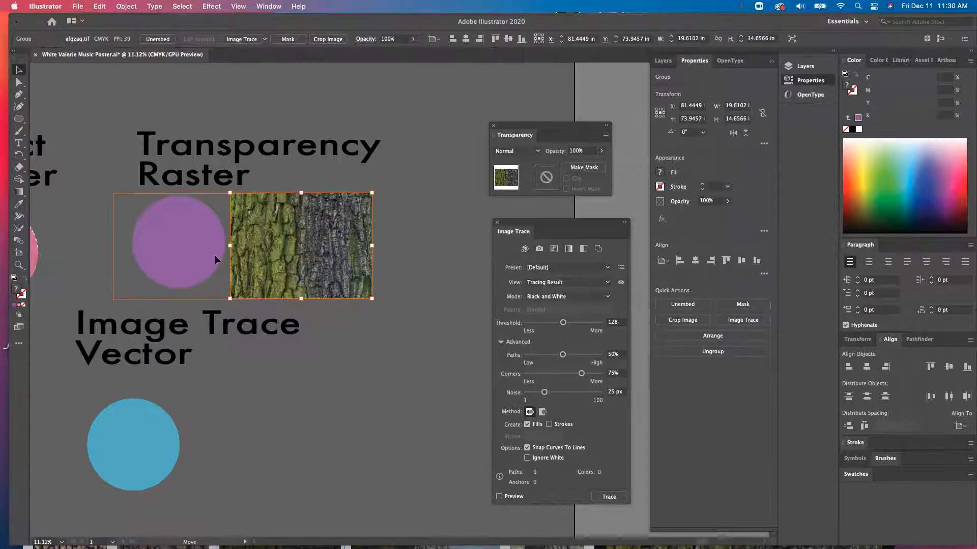
pyautogui.hotkey('ctrl', 'z')
pyautogui.moveTo(225, 255); pyautogui.dragTo(359, 259)
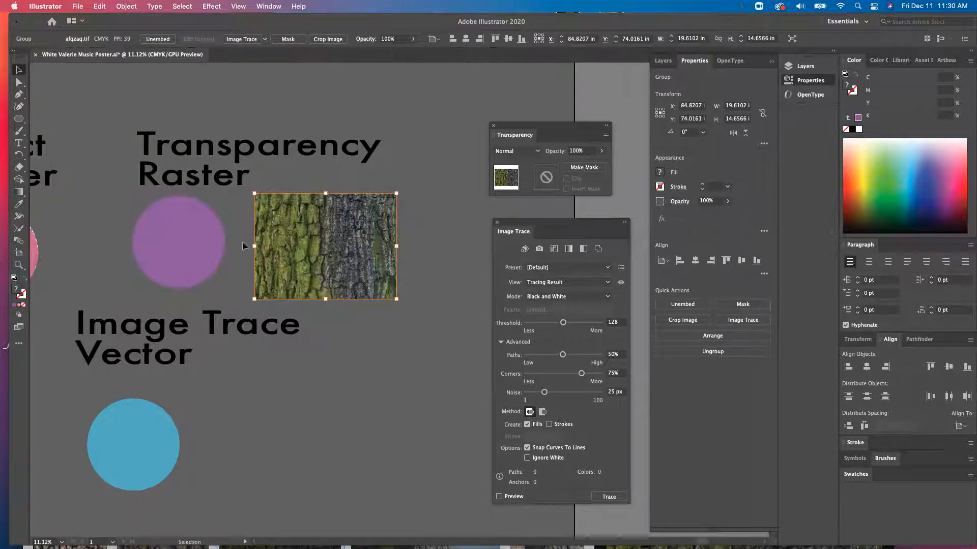
# - Duplicate the purple circle and move the copy above the Transparency Raster heading
pyautogui.click(185, 251)
pyautogui.press('super+c')
pyautogui.press('super+v')
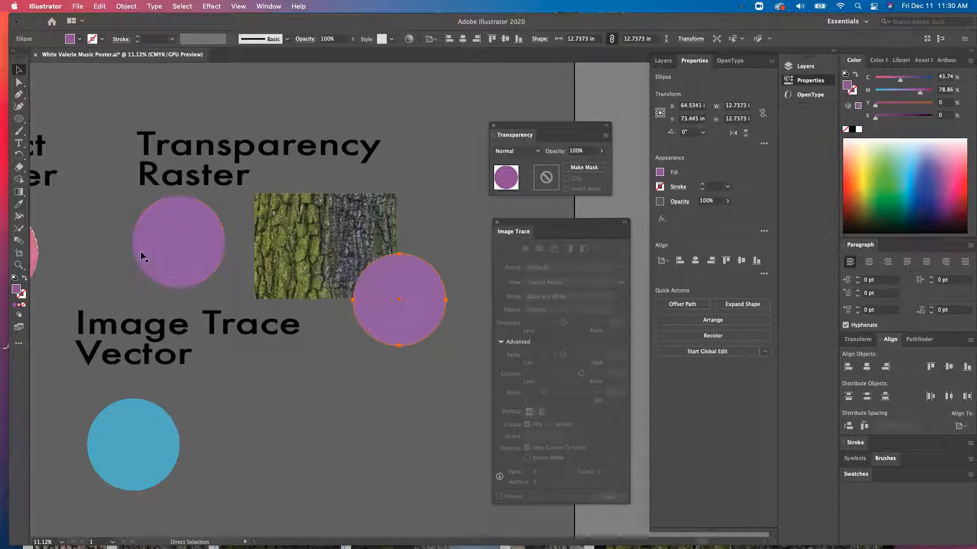
pyautogui.moveTo(418, 320); pyautogui.dragTo(400, 154)
pyautogui.click(231, 232)
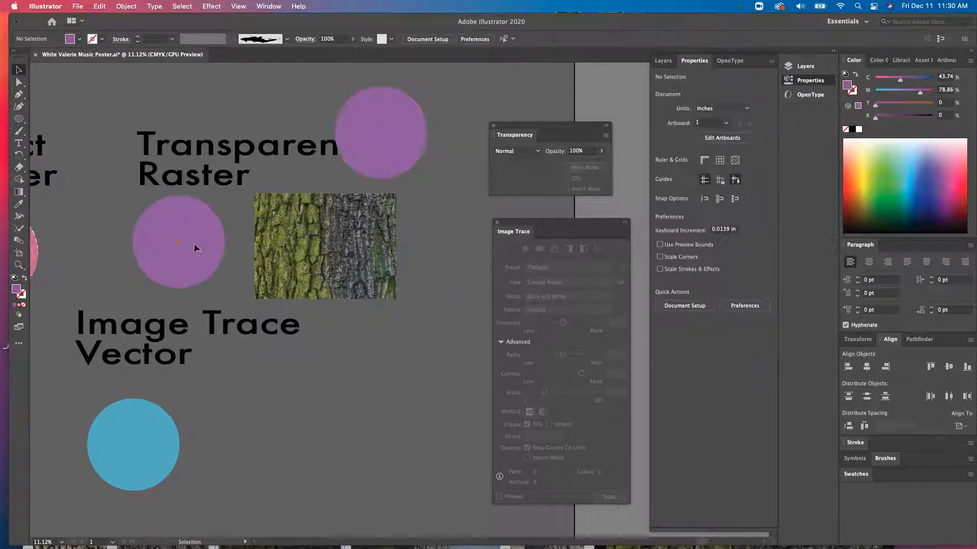
# - Move the bark image over the purple circle and select both the image and the circle
pyautogui.click(194, 243)
pyautogui.moveTo(340, 266); pyautogui.dragTo(208, 267)
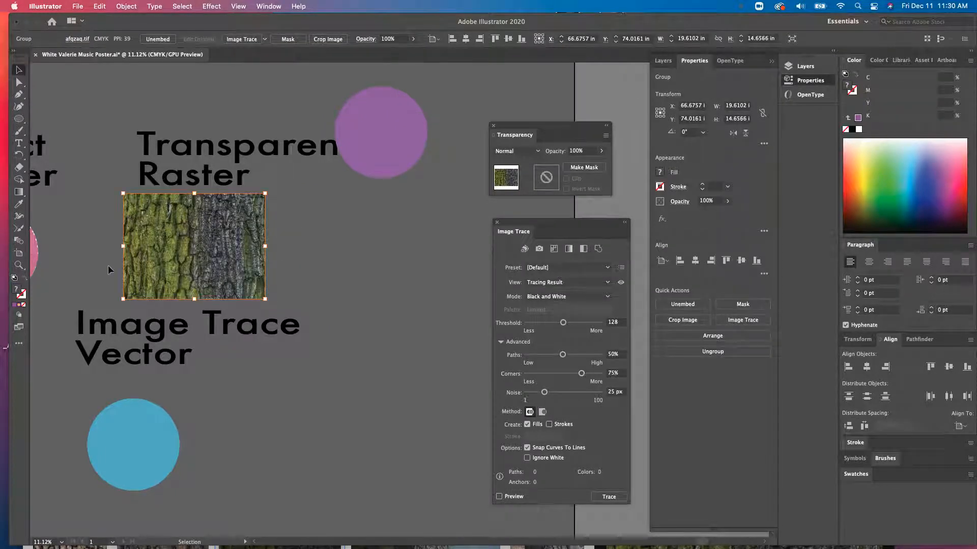
pyautogui.moveTo(107, 265); pyautogui.dragTo(108, 265)
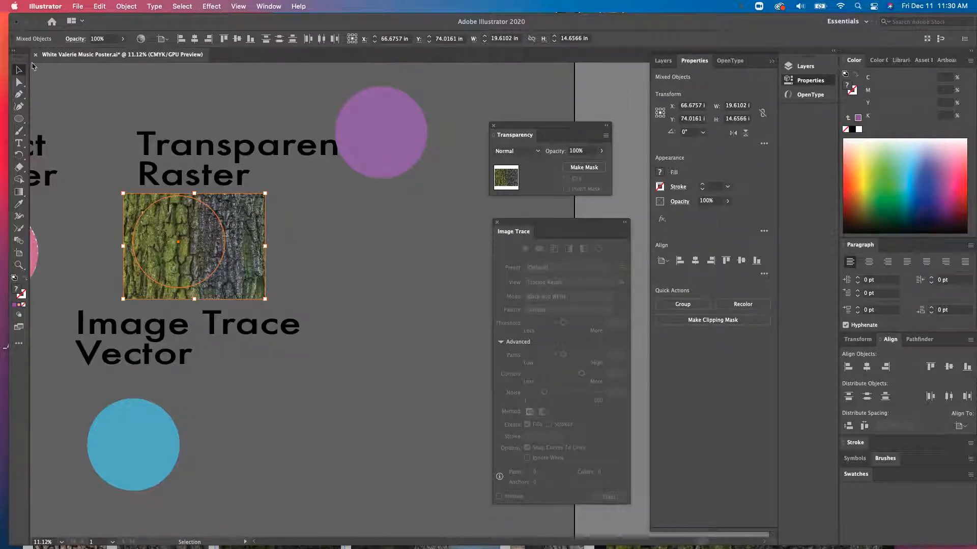
pyautogui.click(299, 265)
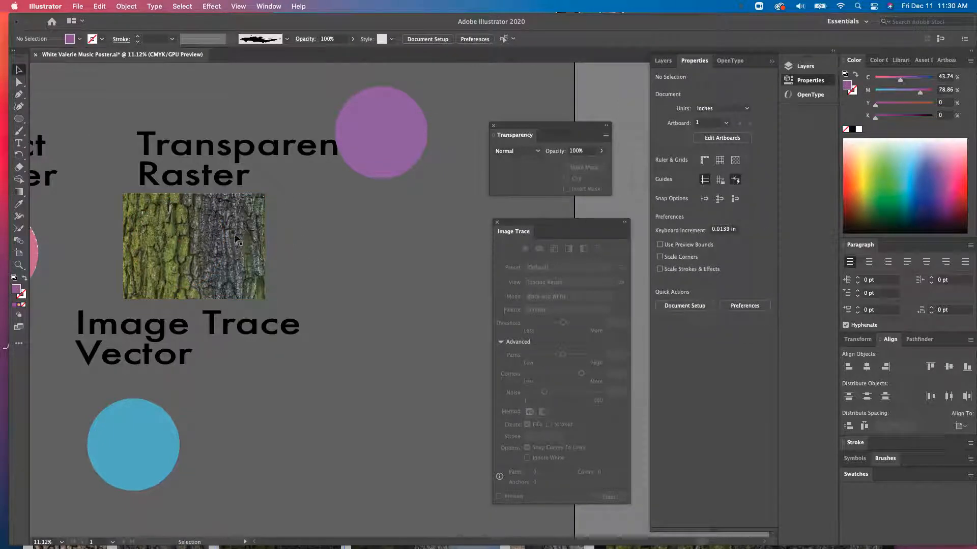
pyautogui.moveTo(239, 237); pyautogui.dragTo(297, 242)
pyautogui.click(157, 255)
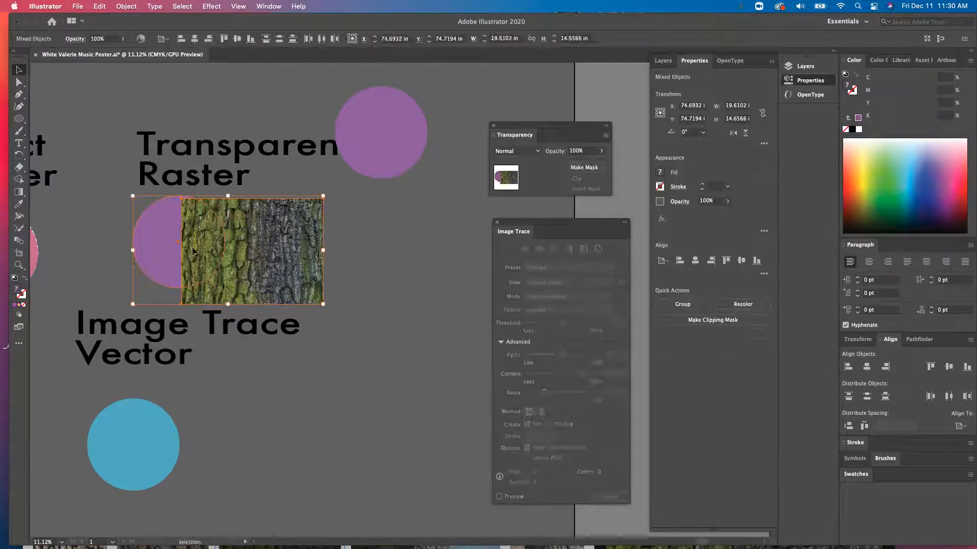
pyautogui.click(667, 62)
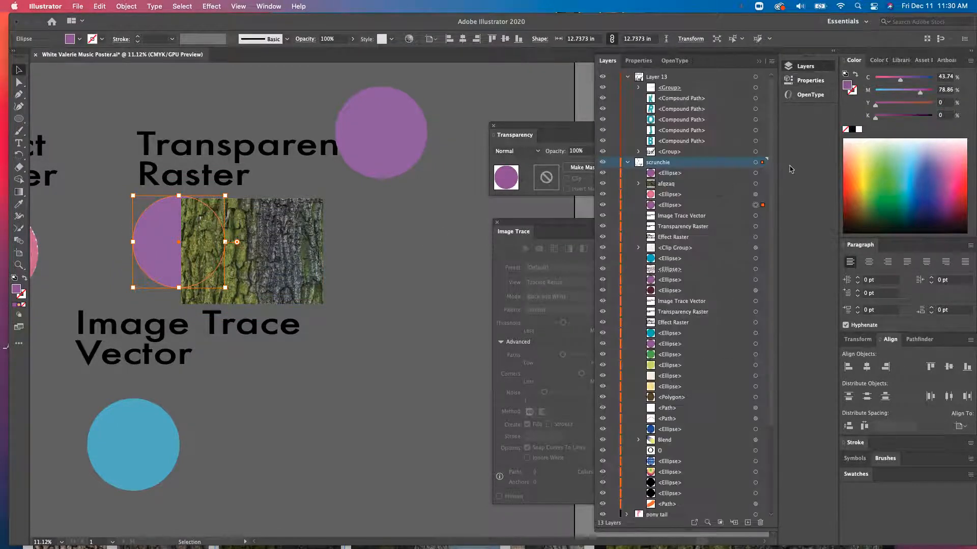
pyautogui.keyDown('shift'); pyautogui.click(755, 184); pyautogui.keyUp('shift')
pyautogui.click(394, 254)
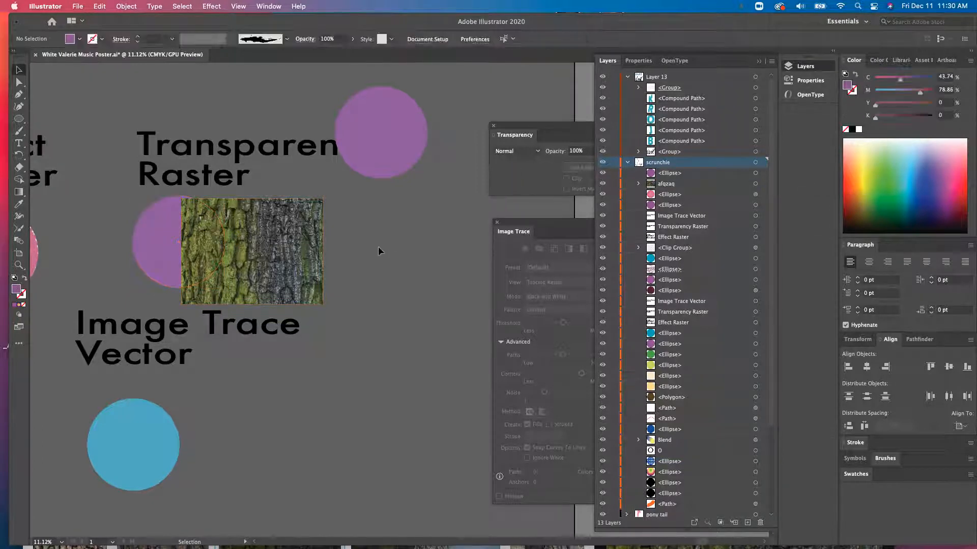
pyautogui.moveTo(281, 257); pyautogui.dragTo(221, 249)
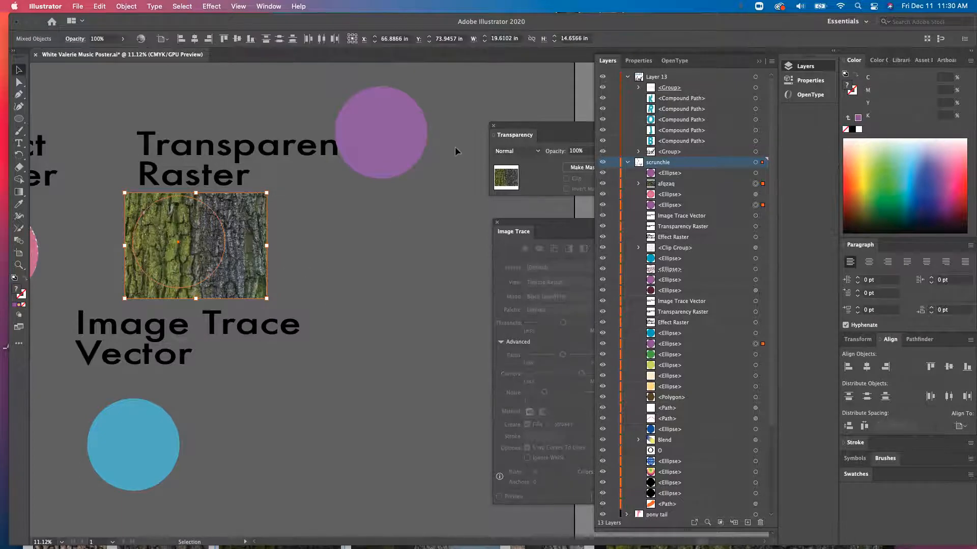
# - Make an opacity mask from the circle and bark image in the Transparency panel
pyautogui.moveTo(558, 129); pyautogui.dragTo(358, 213)
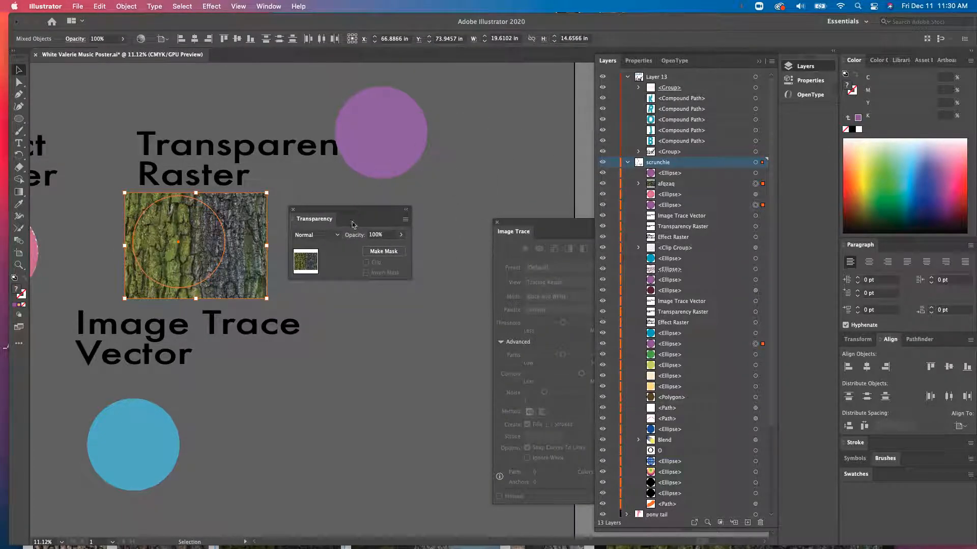
pyautogui.click(383, 251)
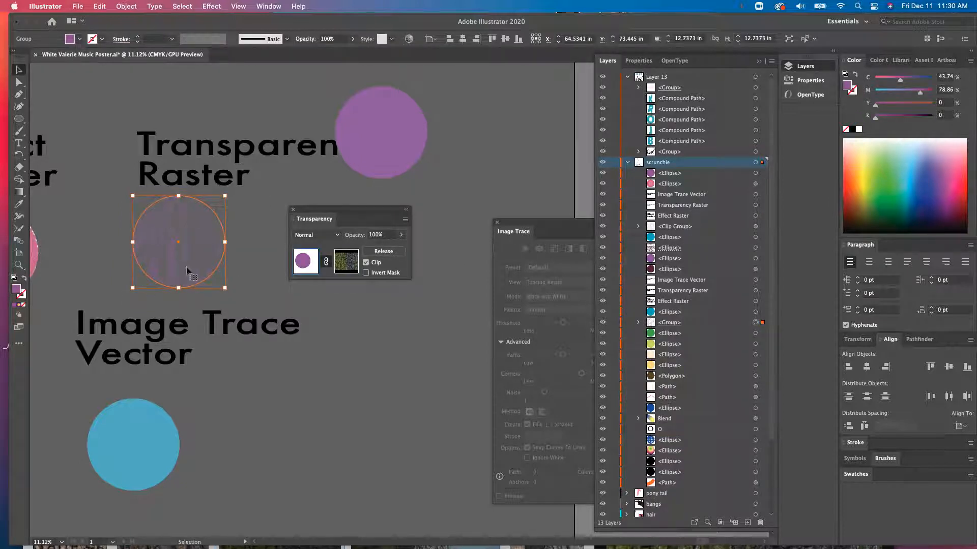
pyautogui.click(383, 251)
pyautogui.click(337, 235)
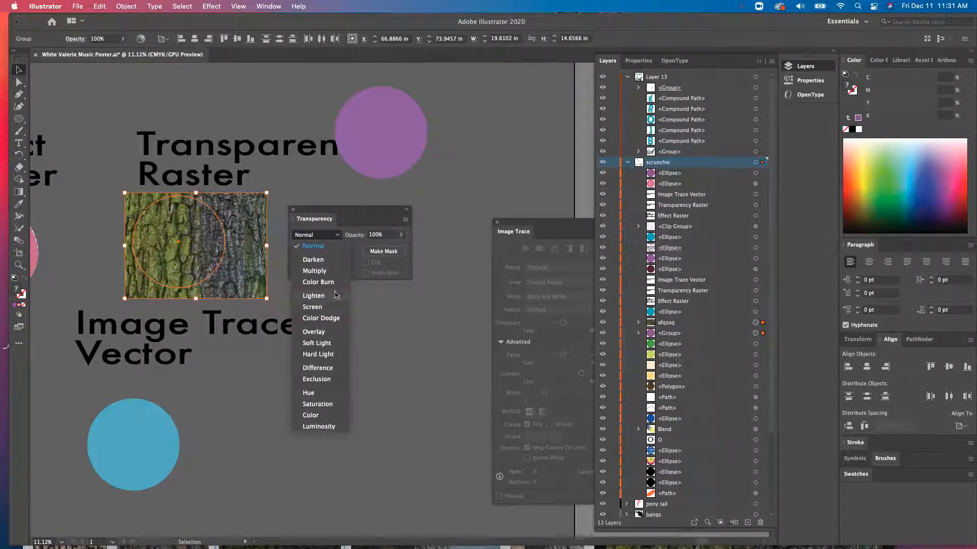
pyautogui.click(422, 306)
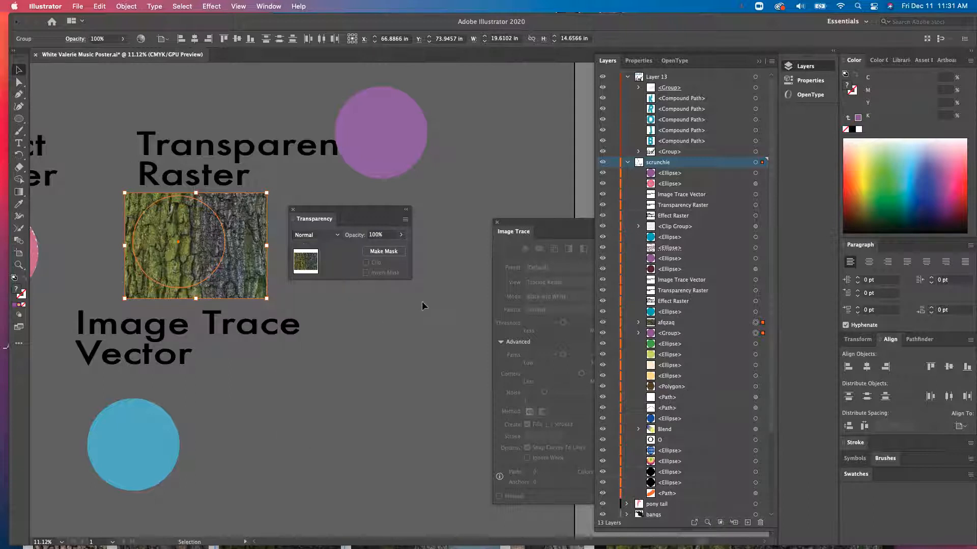
pyautogui.click(381, 253)
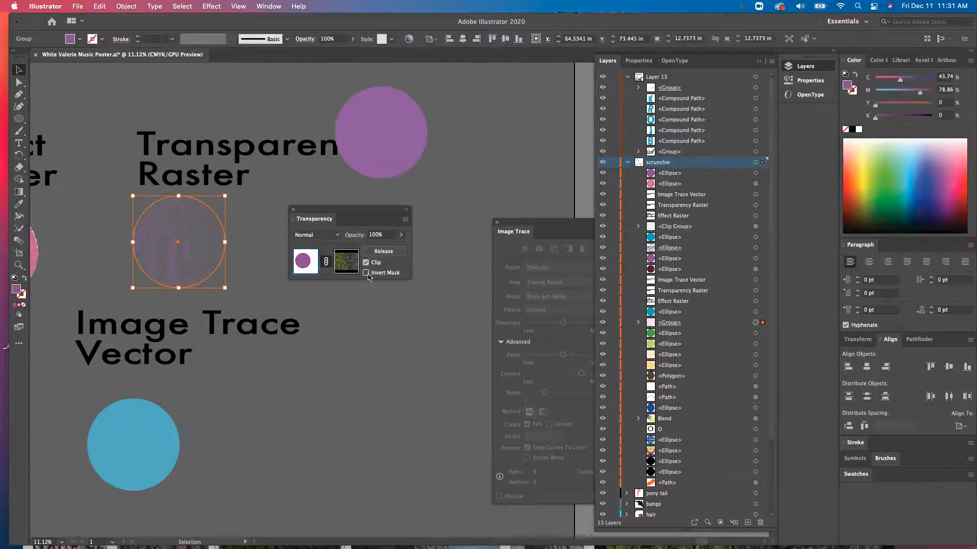
pyautogui.click(366, 274)
pyautogui.click(365, 274)
pyautogui.click(430, 279)
# - Place the circle copy over the masked circle and set its fill colour to 543059
pyautogui.moveTo(320, 210); pyautogui.dragTo(380, 219)
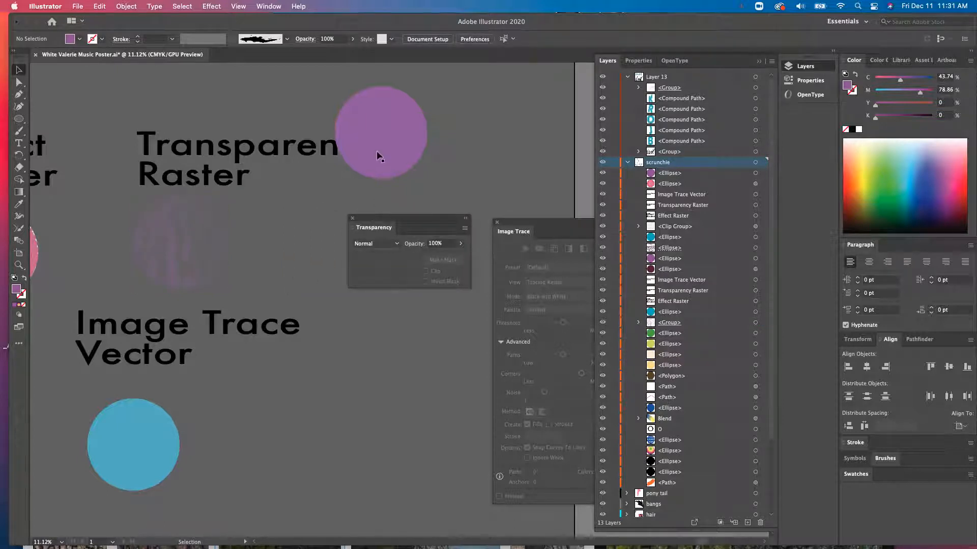
pyautogui.moveTo(182, 252); pyautogui.dragTo(175, 260)
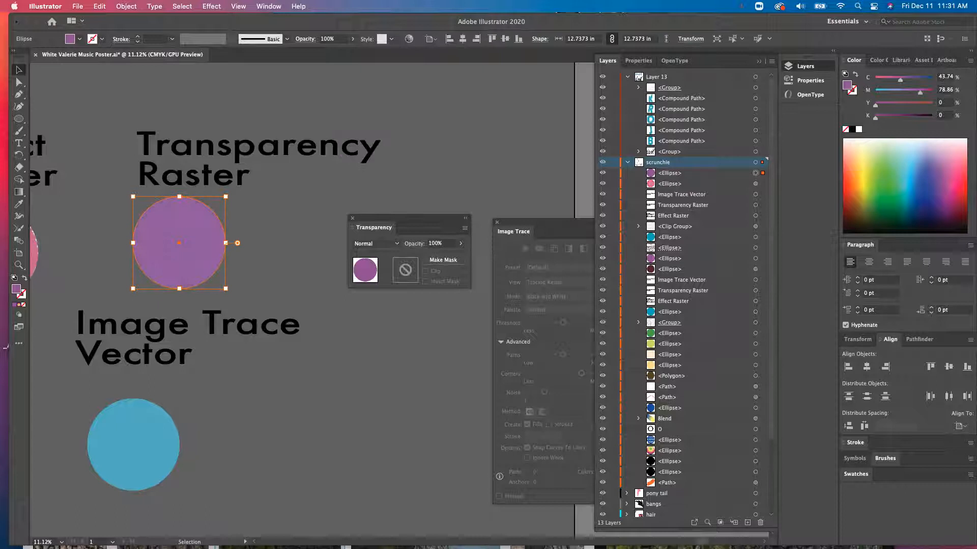
pyautogui.doubleClick(16, 290)
pyautogui.click(413, 303)
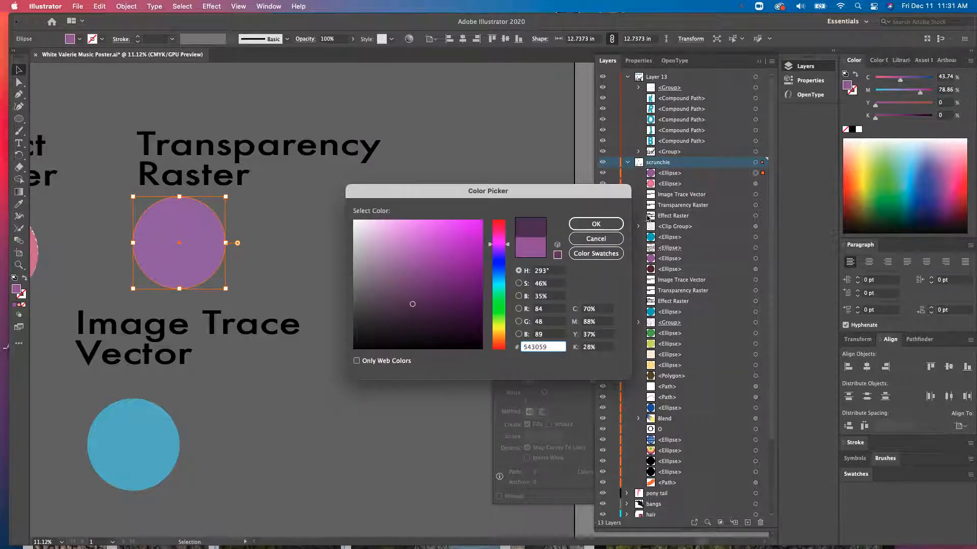
pyautogui.click(596, 224)
# - Move the dark circle below the masked circle in the layer stack and shift it to the right
pyautogui.moveTo(717, 178); pyautogui.dragTo(722, 263)
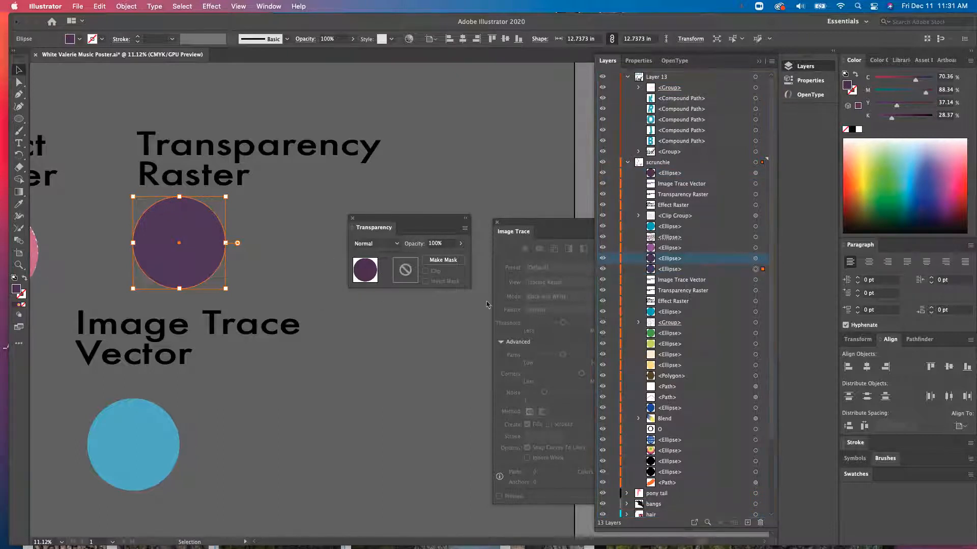
pyautogui.click(309, 298)
pyautogui.moveTo(211, 249); pyautogui.dragTo(268, 254)
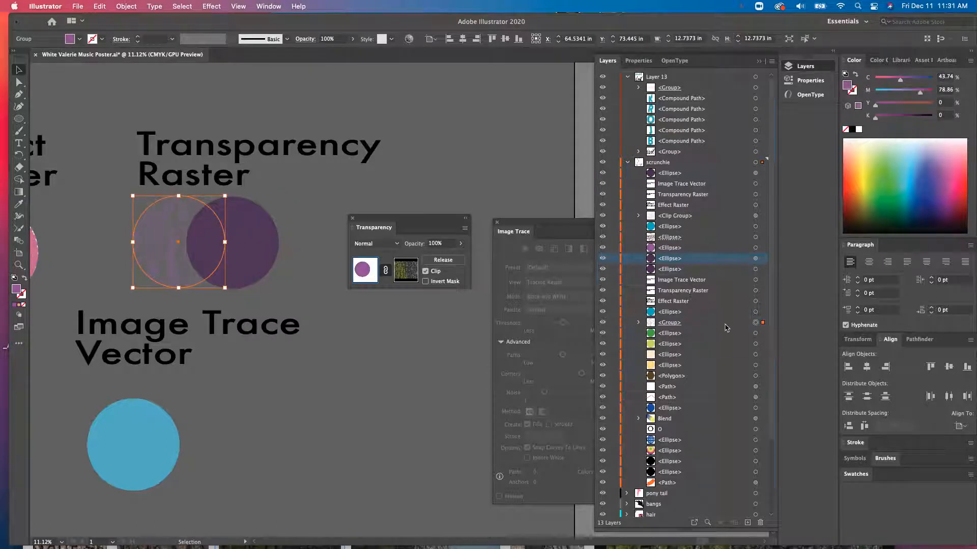
# - Reorder the masked circle above the dark circle in the layer stack and move the dark circle behind it
pyautogui.moveTo(726, 328); pyautogui.dragTo(716, 255)
pyautogui.moveTo(268, 254); pyautogui.dragTo(209, 248)
pyautogui.press('super+shift+a')
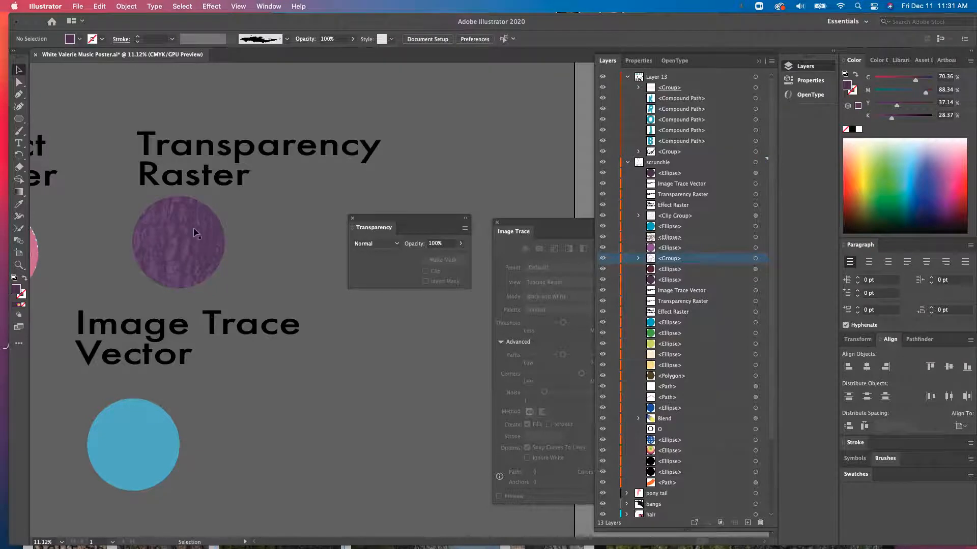
# - Try Color Burn, Color Dodge, Hard Light and Hue blend modes on the masked circle, then return it to Normal
pyautogui.scroll(6, 193, 229)
pyautogui.hscroll(-3, 194, 229)
pyautogui.scroll(-3, 194, 229)
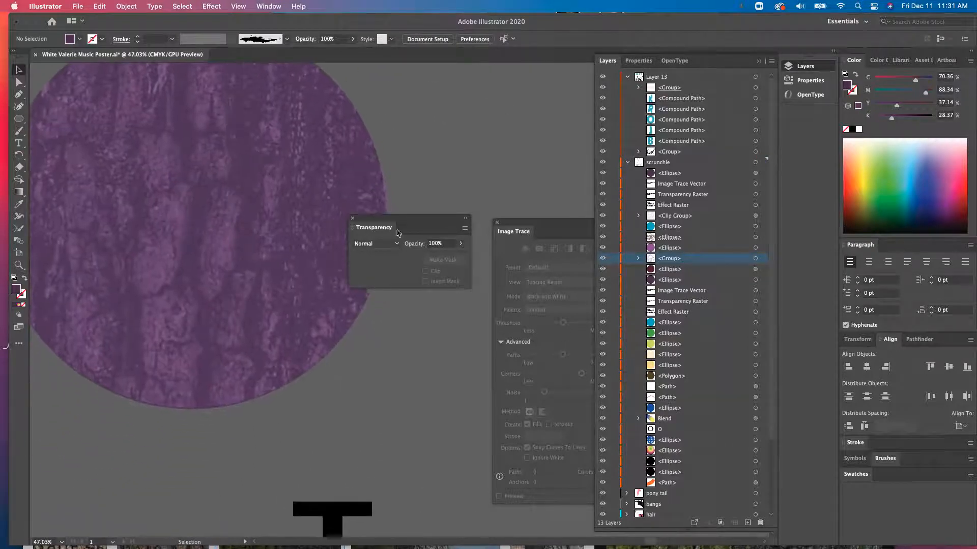
pyautogui.click(348, 258)
pyautogui.click(386, 244)
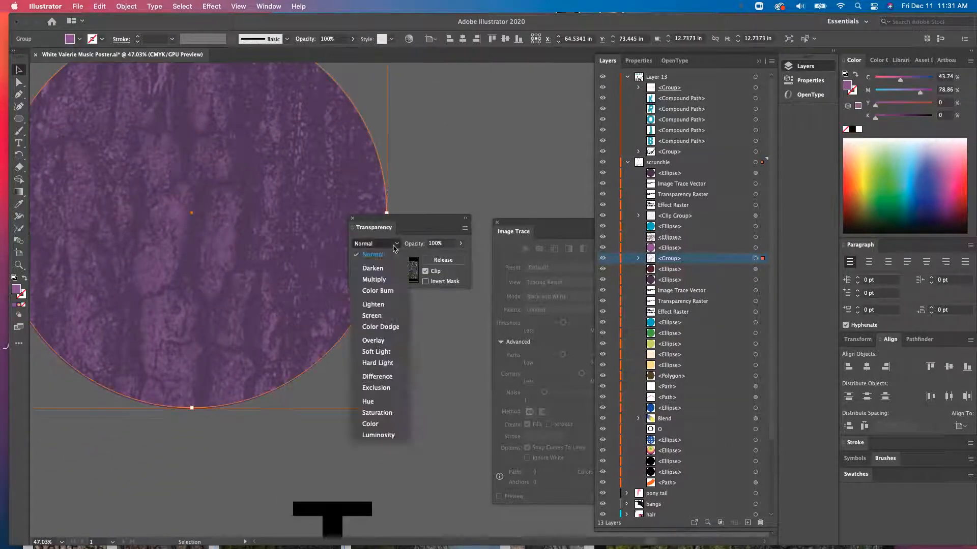
pyautogui.click(378, 291)
pyautogui.click(390, 245)
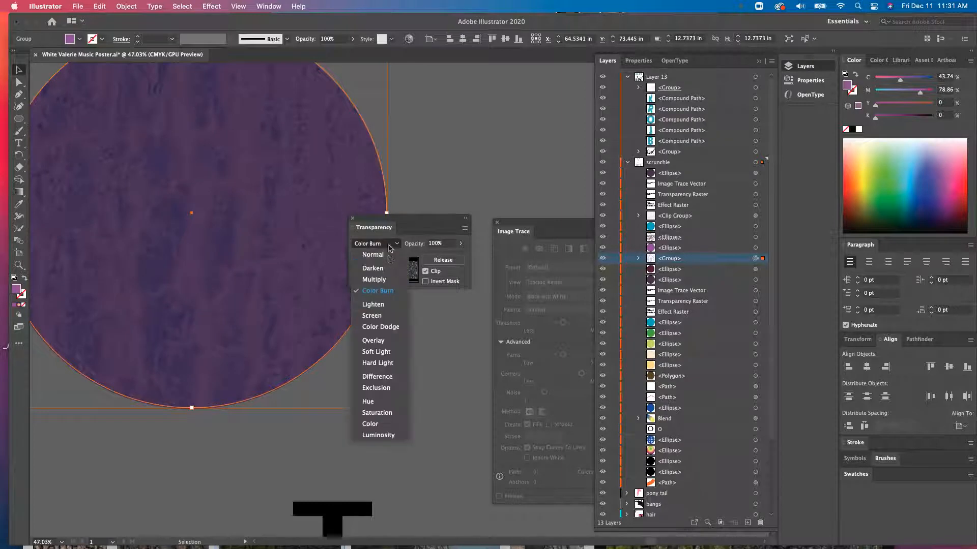
pyautogui.click(384, 329)
pyautogui.click(389, 244)
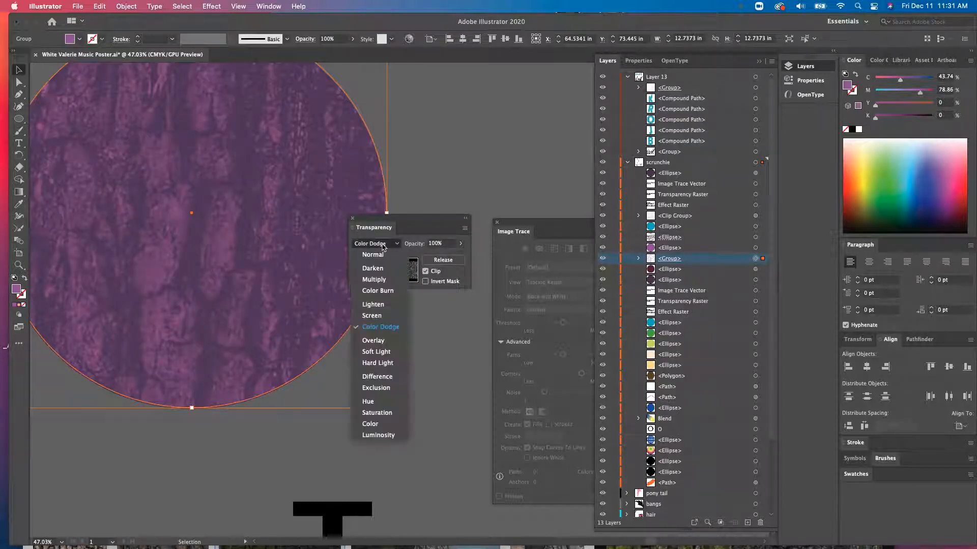
pyautogui.click(385, 362)
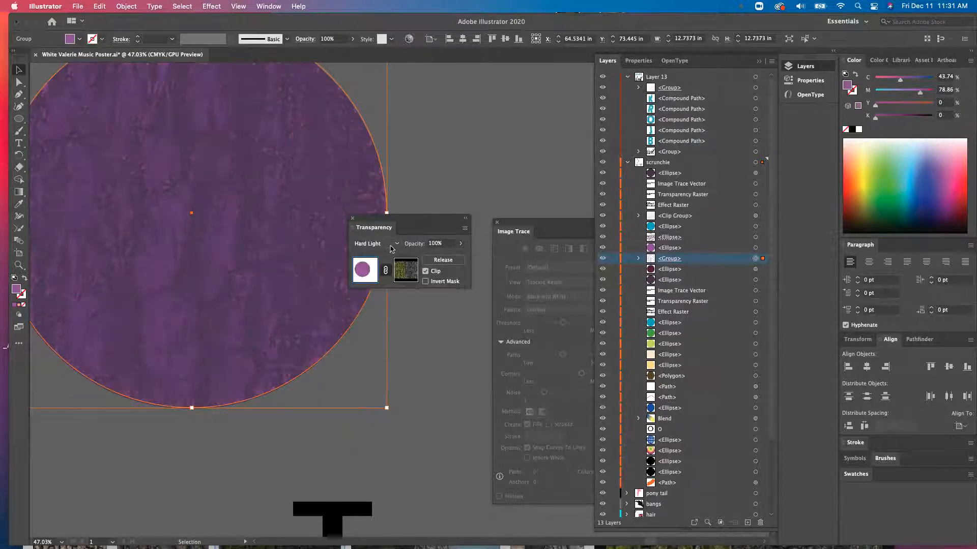
pyautogui.click(392, 245)
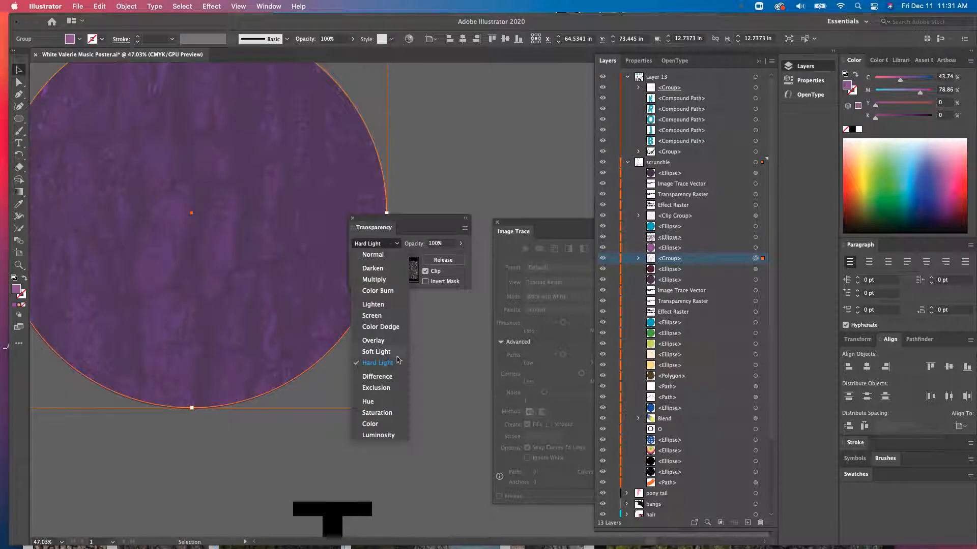
pyautogui.click(387, 403)
pyautogui.click(396, 246)
pyautogui.click(382, 257)
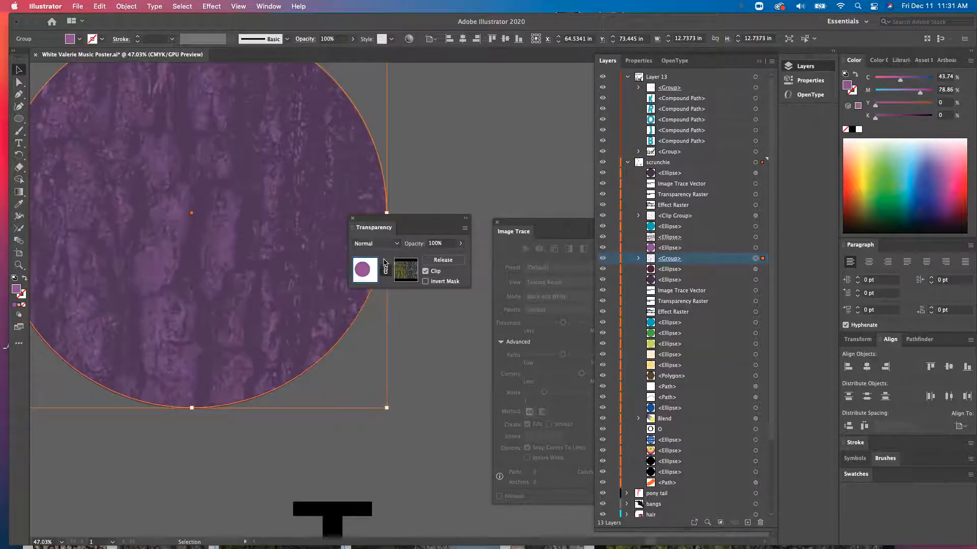
# - Invert the opacity mask of the textured circle
pyautogui.moveTo(440, 225); pyautogui.dragTo(506, 106)
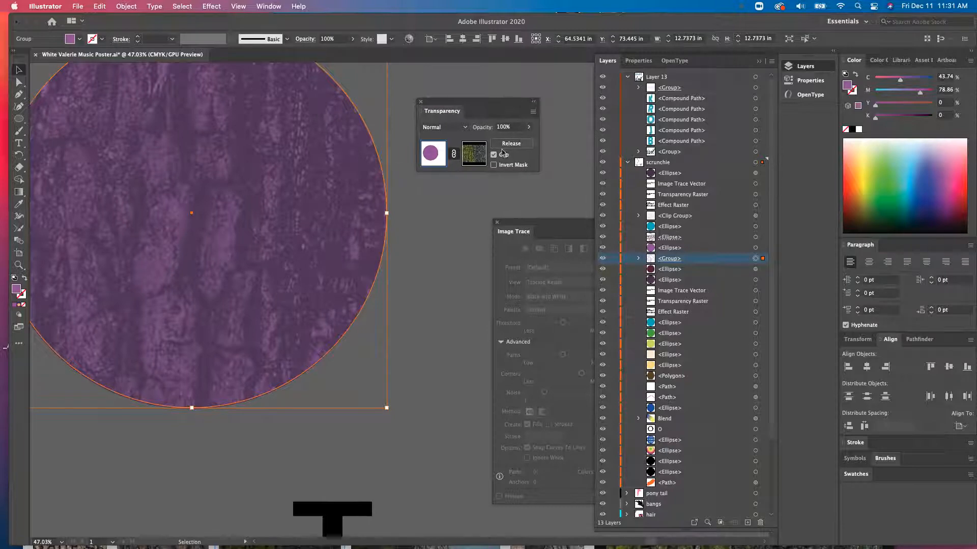
pyautogui.click(493, 166)
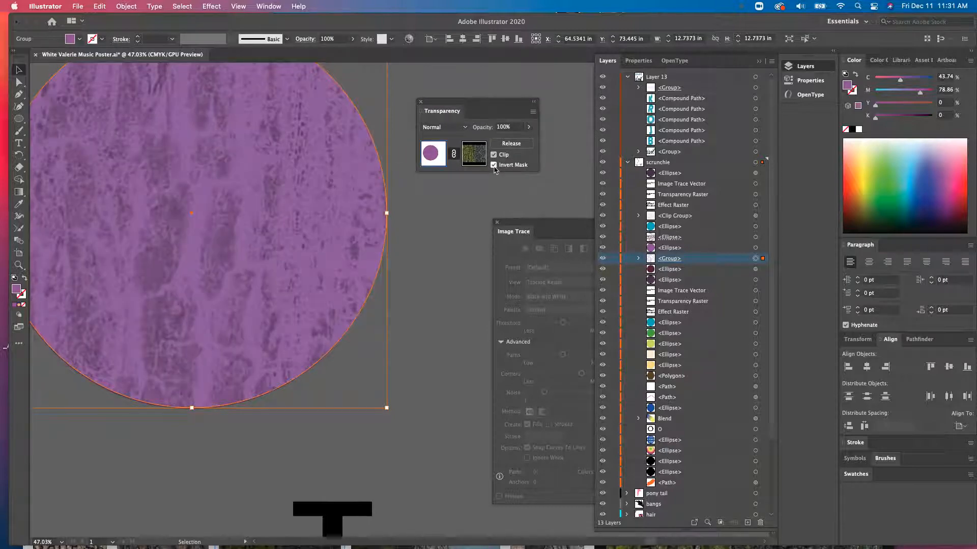
pyautogui.scroll(6, 111, 211)
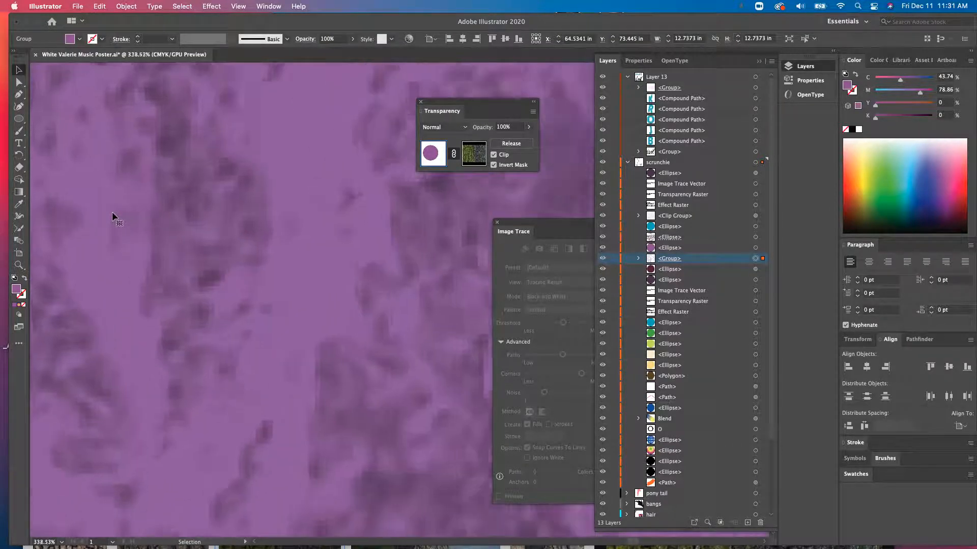
pyautogui.scroll(2, 112, 212)
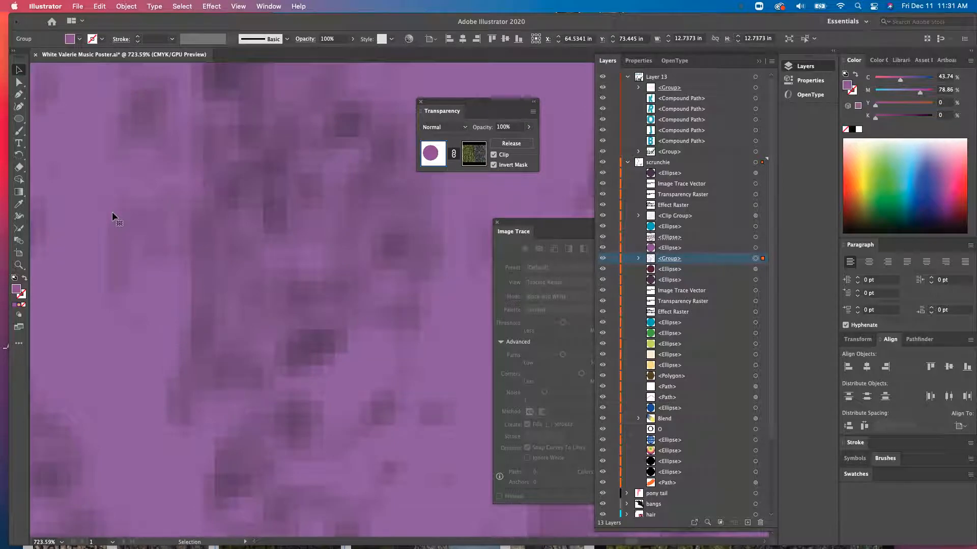
pyautogui.scroll(-8, 179, 234)
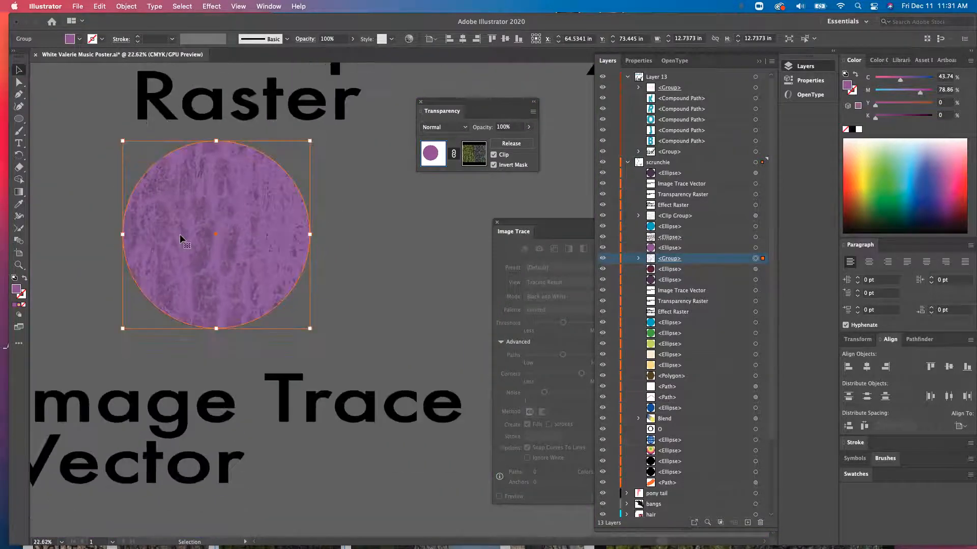
pyautogui.scroll(-2, 180, 237)
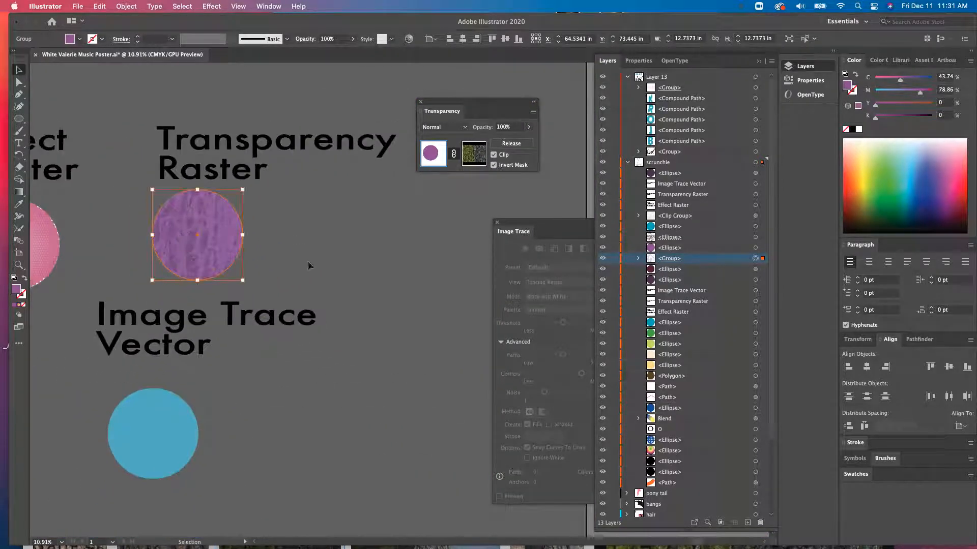
# - Move the masked circle slightly right so the dark circle peeks out behind its left edge
pyautogui.click(287, 200)
pyautogui.scroll(-2, 182, 236)
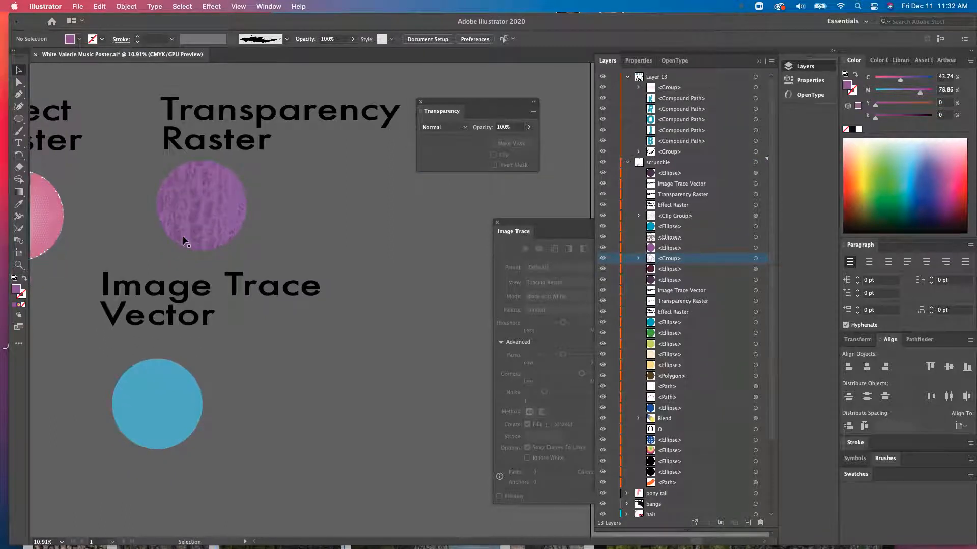
pyautogui.moveTo(437, 102); pyautogui.dragTo(459, 100)
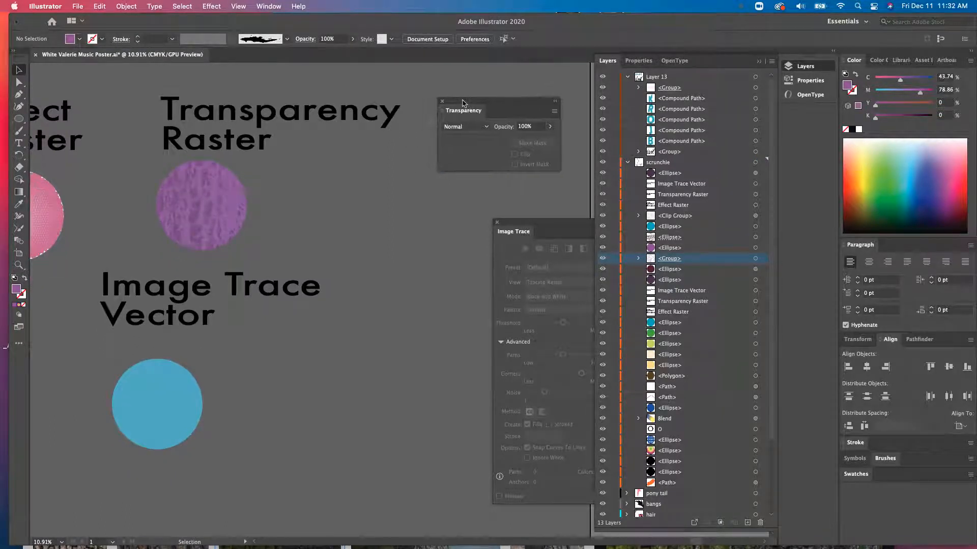
pyautogui.moveTo(209, 212); pyautogui.dragTo(256, 226)
pyautogui.click(294, 325)
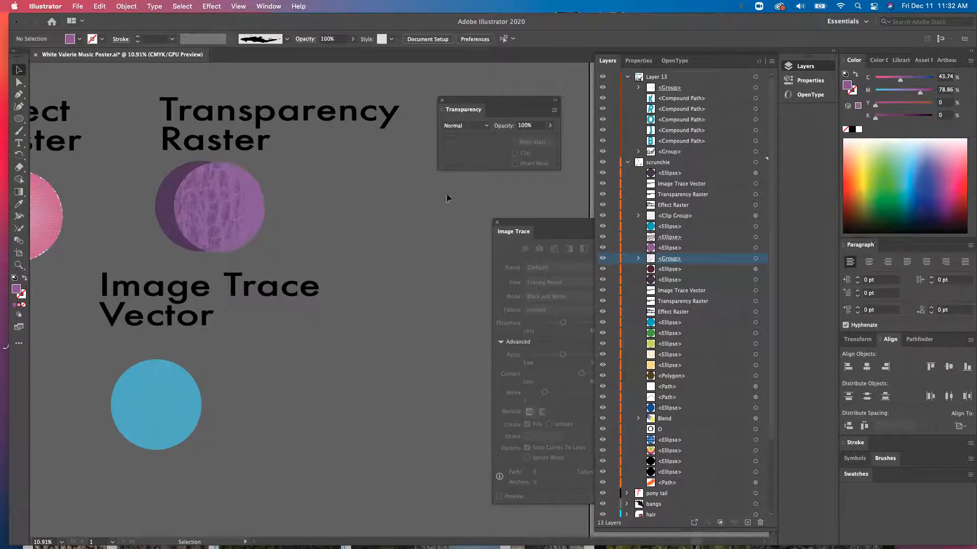
# - Switch to Chrome and copy a tree bark image from the Google image results
pyautogui.scroll(-5, 237, 290)
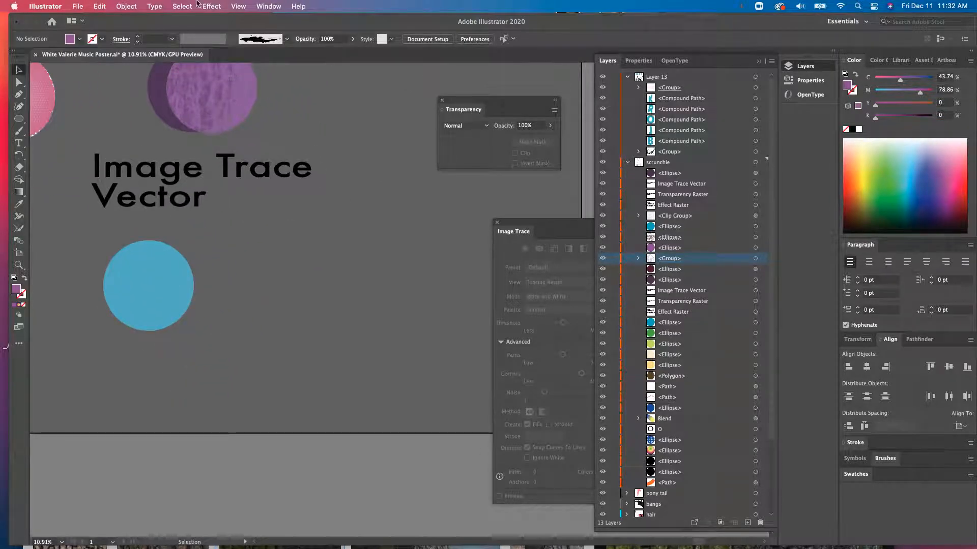
pyautogui.moveTo(227, 25)
pyautogui.mouseDown()
pyautogui.moveTo(227, 228)
pyautogui.moveTo(245, 46)
pyautogui.moveTo(219, 25)
pyautogui.mouseUp()
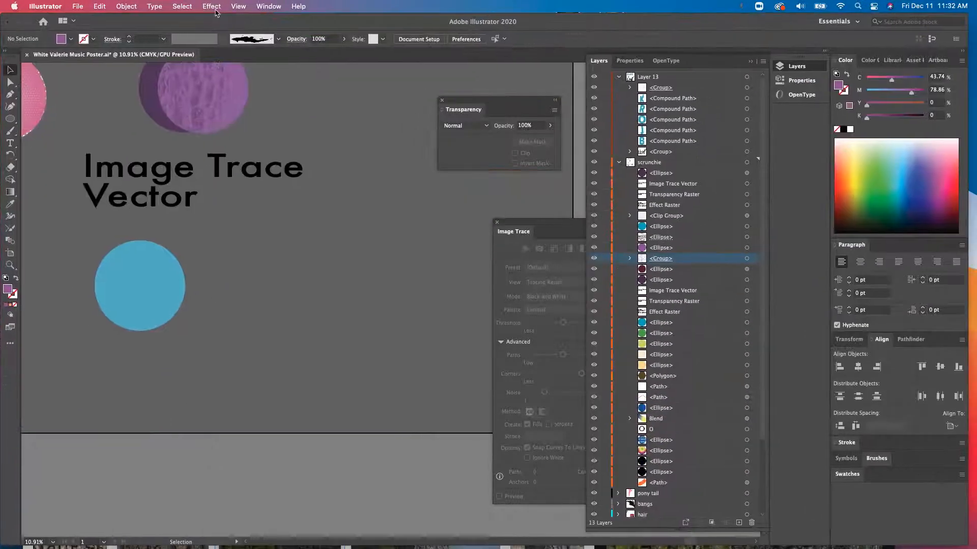
pyautogui.click(275, 548)
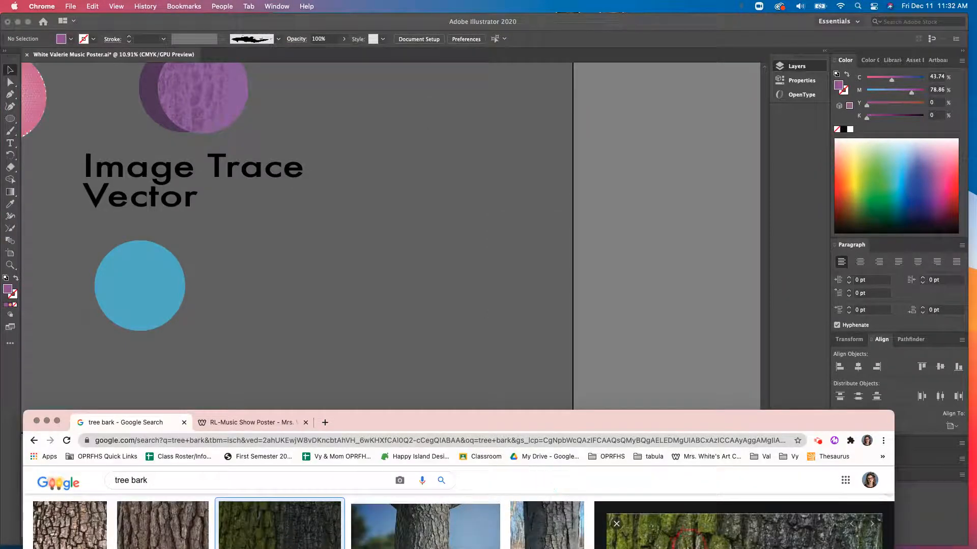
pyautogui.rightClick(689, 542)
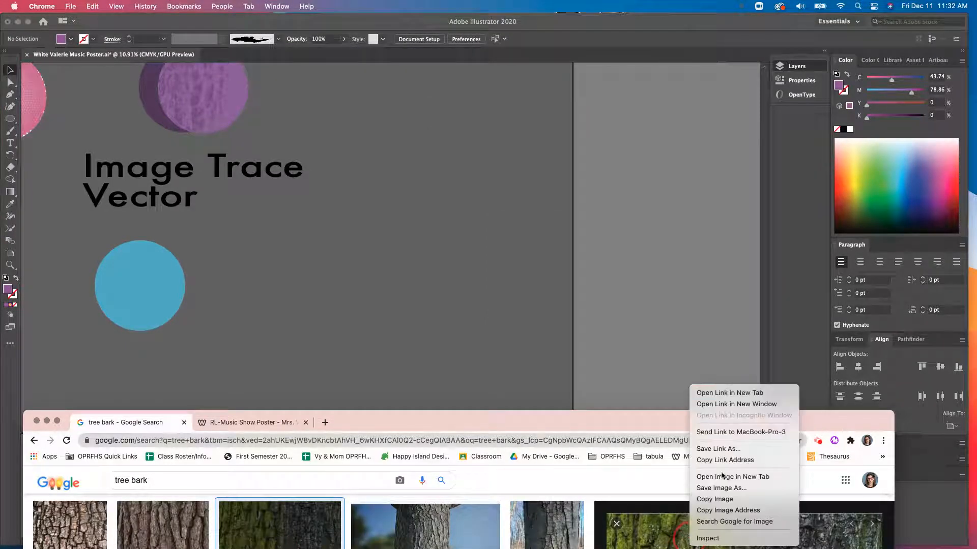
pyautogui.click(726, 504)
pyautogui.click(476, 337)
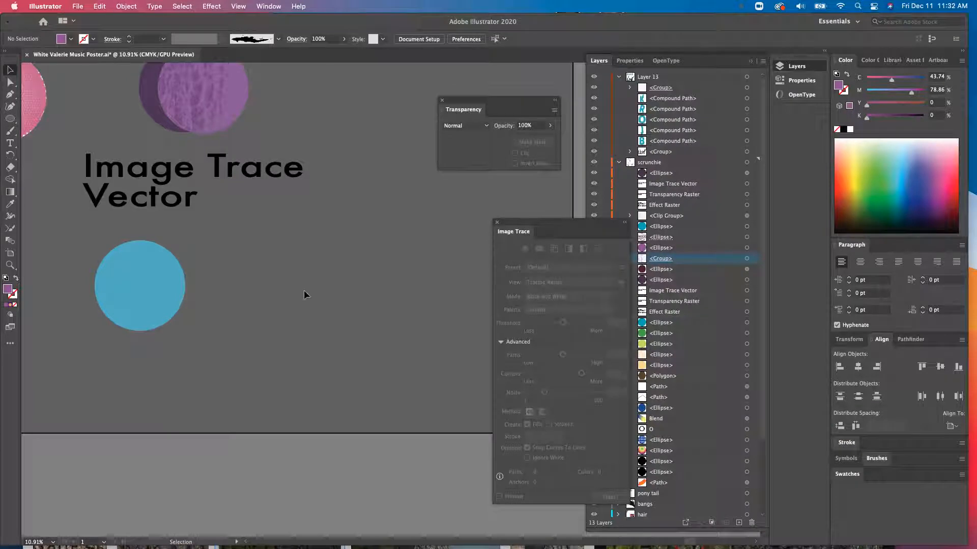
# - Paste the bark image into the document and place it beside the blue circle
pyautogui.press('super+v')
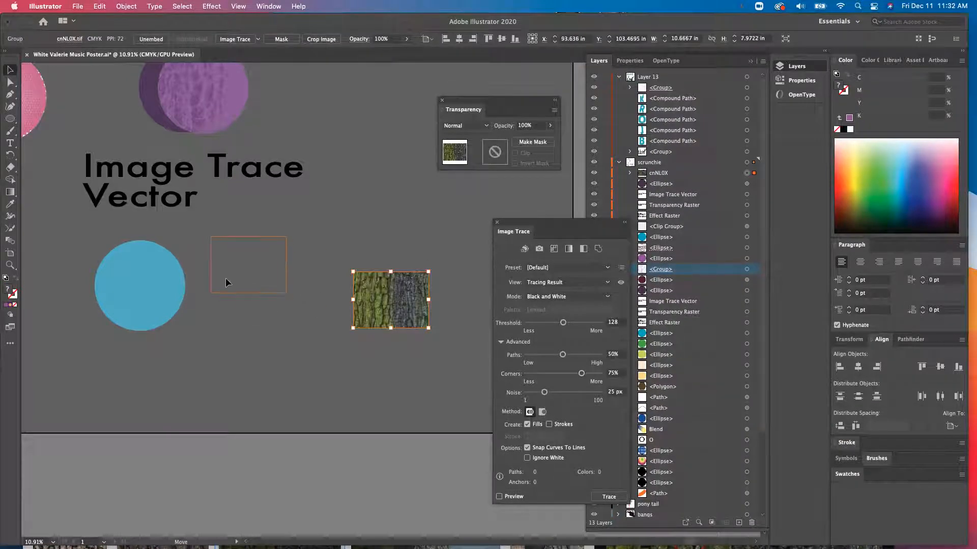
pyautogui.moveTo(225, 279); pyautogui.dragTo(226, 279)
pyautogui.moveTo(286, 293); pyautogui.dragTo(326, 322)
pyautogui.click(381, 290)
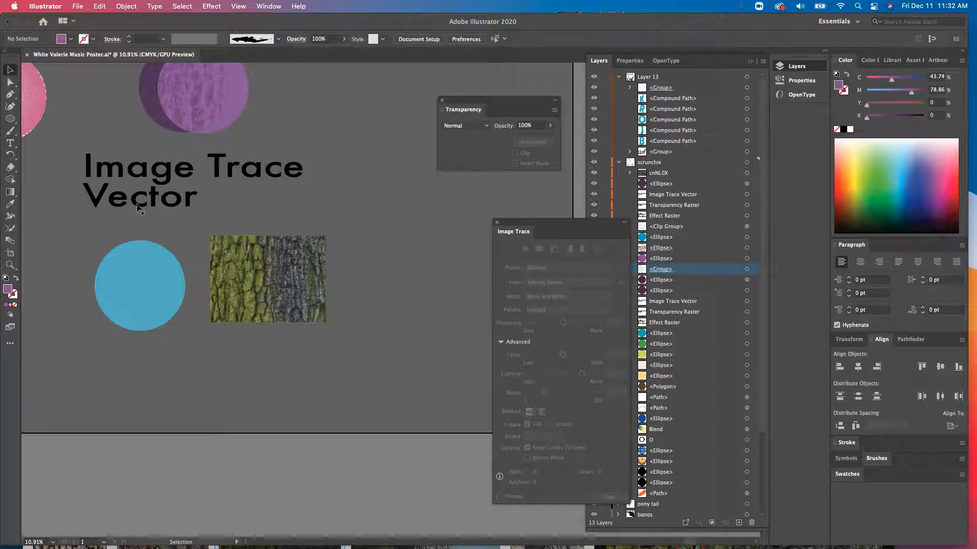
# - Select the bark image and preview a Black and White image trace ignoring white with threshold 68
pyautogui.scroll(-3, 201, 253)
pyautogui.hscroll(-3, 201, 252)
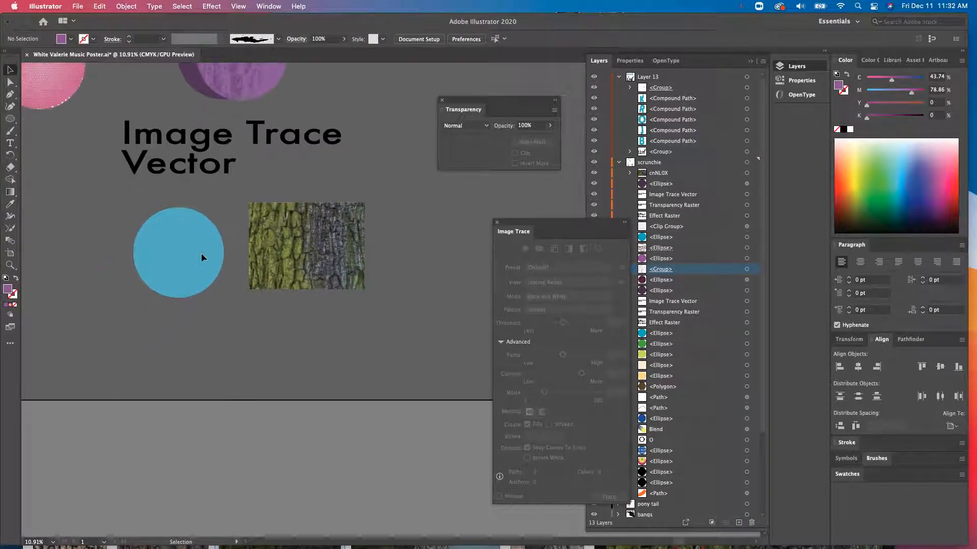
pyautogui.click(307, 257)
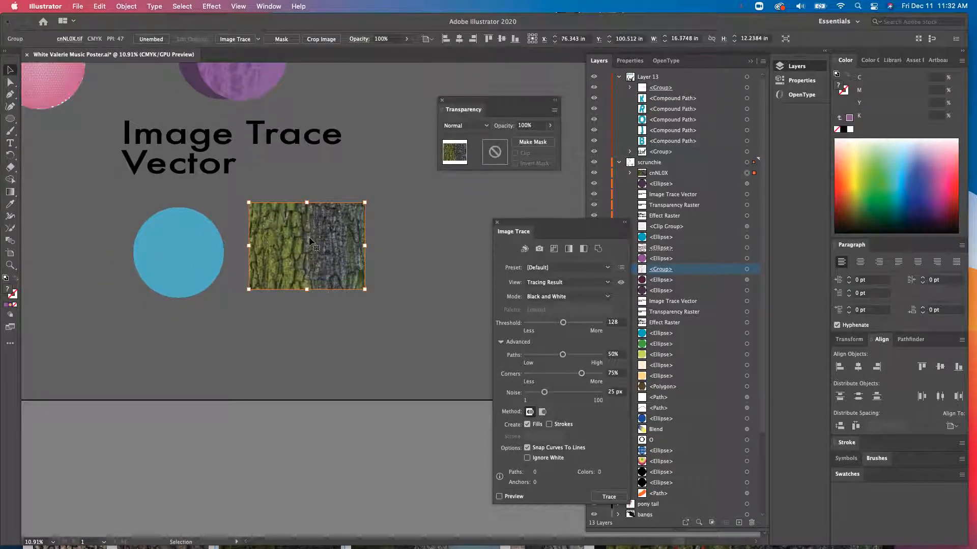
pyautogui.moveTo(559, 227); pyautogui.dragTo(452, 190)
pyautogui.click(283, 5)
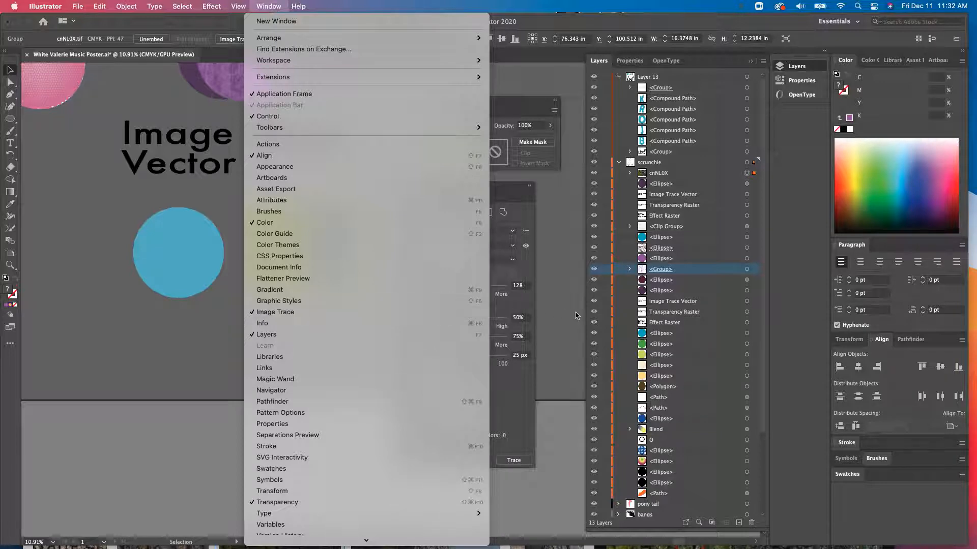
pyautogui.click(288, 311)
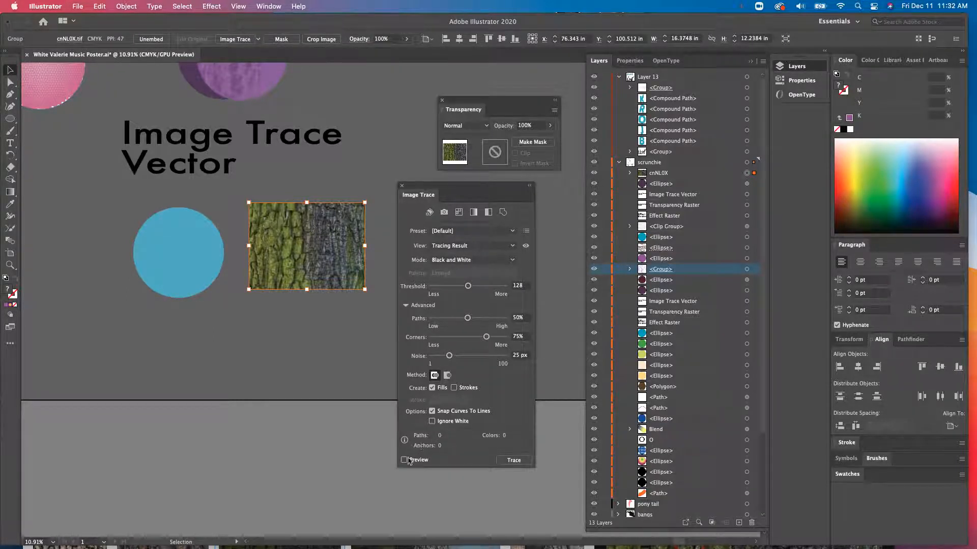
pyautogui.click(432, 422)
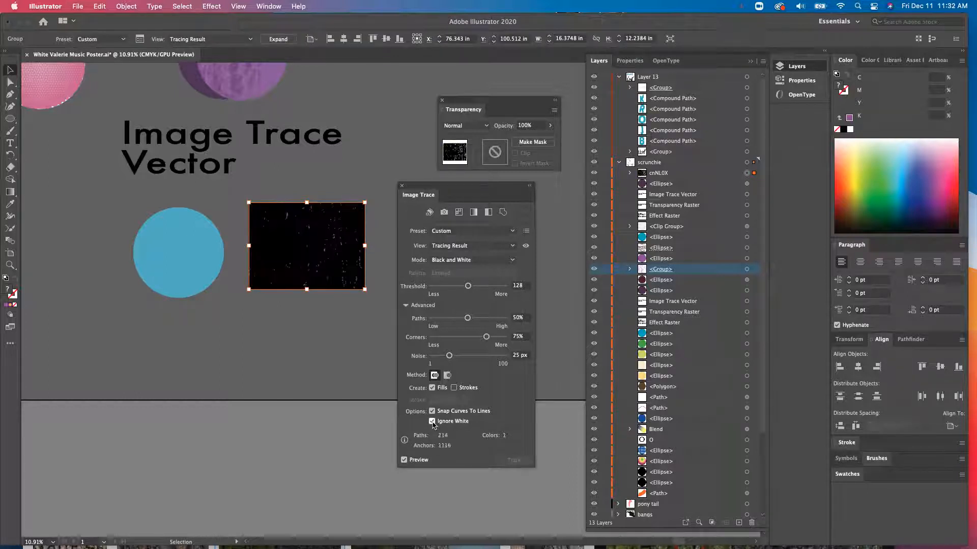
pyautogui.moveTo(467, 286); pyautogui.dragTo(450, 286)
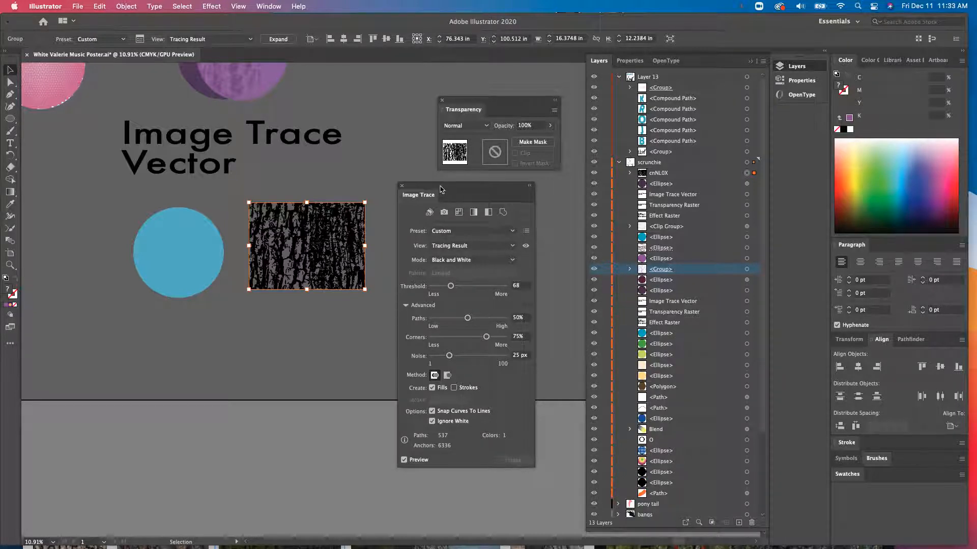
# - Expand the bark tracing into vector paths
pyautogui.moveTo(441, 189); pyautogui.dragTo(486, 189)
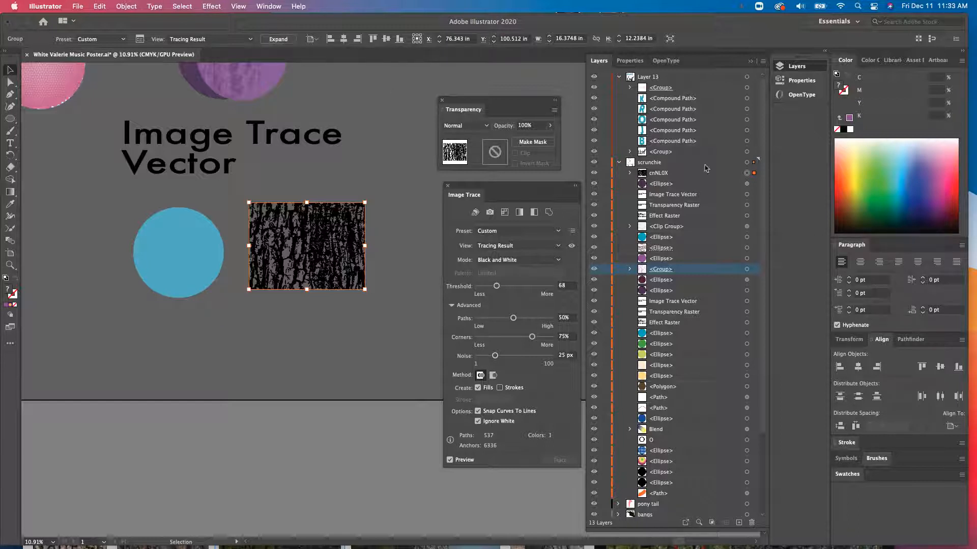
pyautogui.click(629, 174)
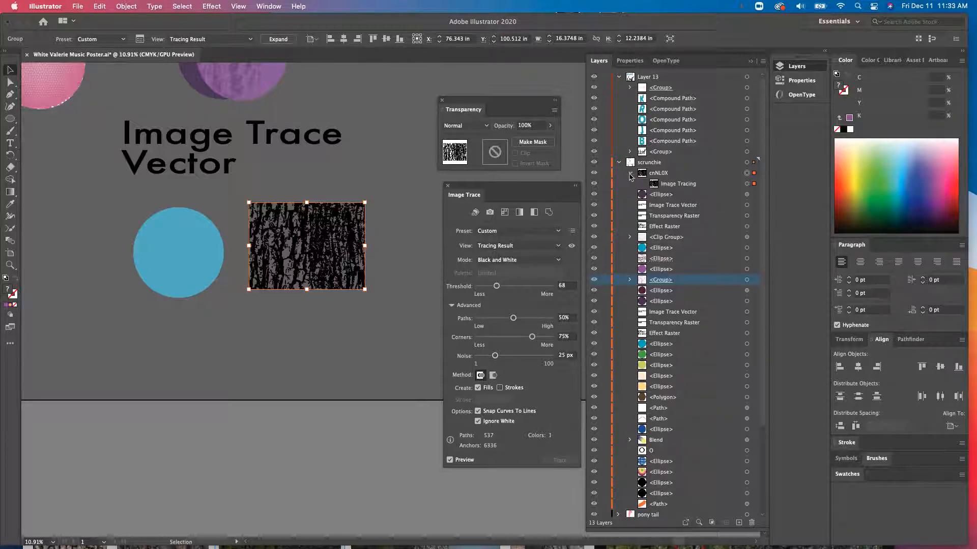
pyautogui.click(676, 187)
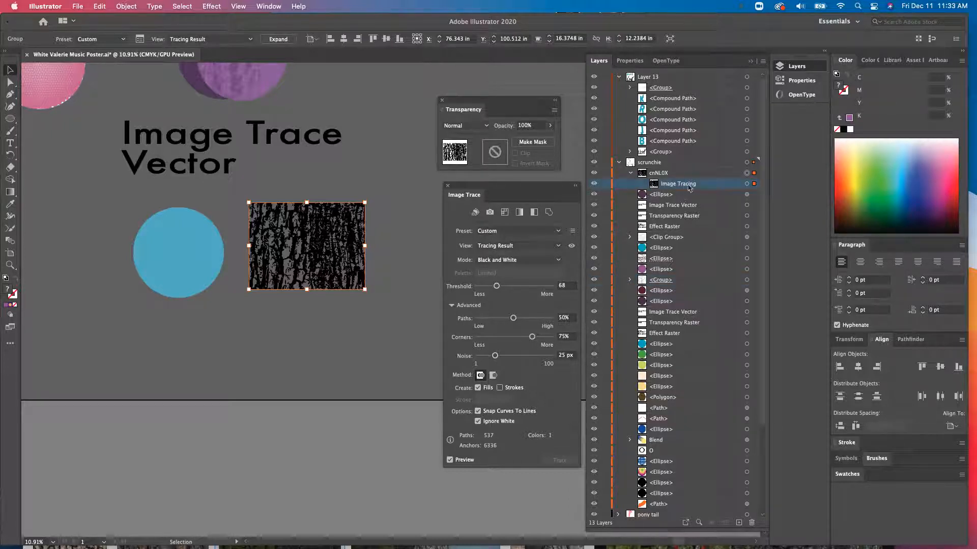
pyautogui.click(278, 40)
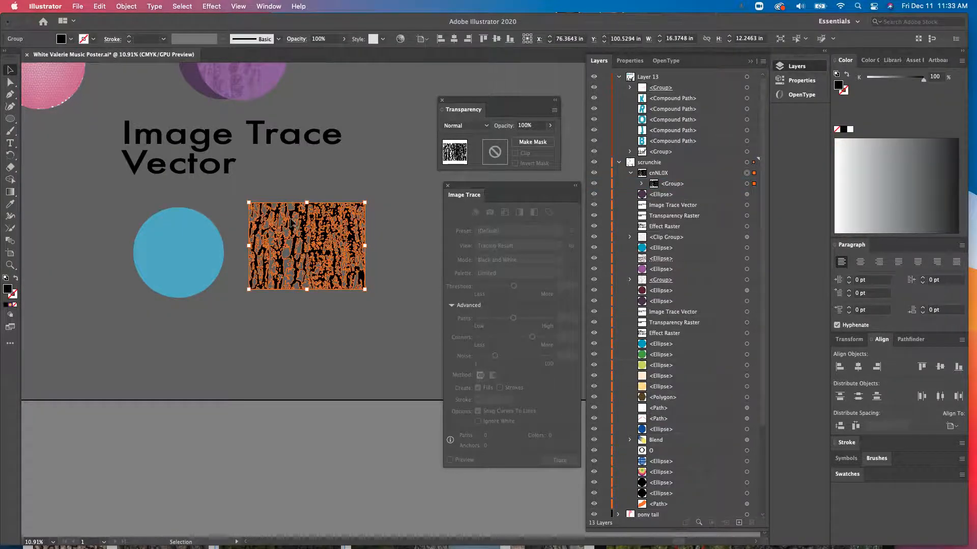
pyautogui.scroll(2, 291, 222)
pyautogui.scroll(10, 291, 222)
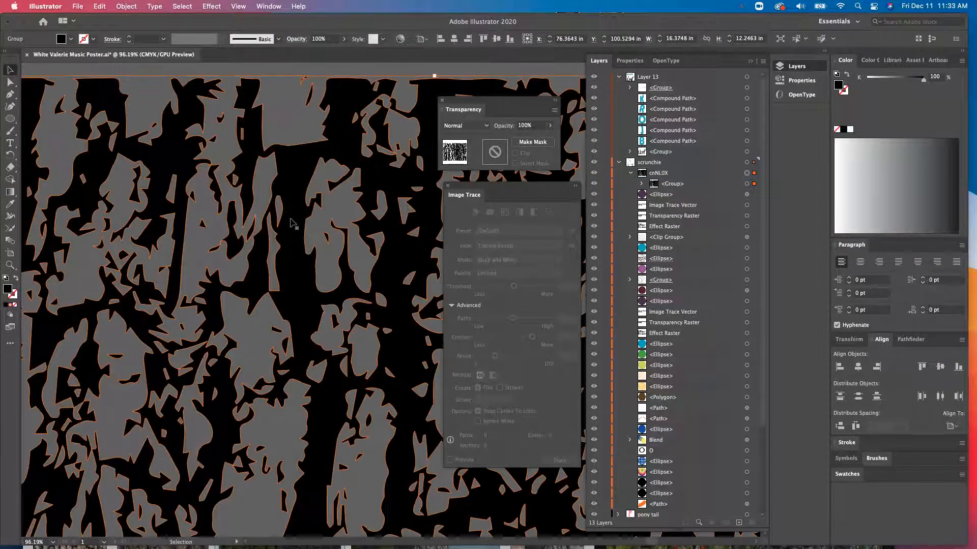
# - Zoom in to examine the expanded bark tracing's shapes and browse its individual paths in the layer list
pyautogui.scroll(5, 294, 223)
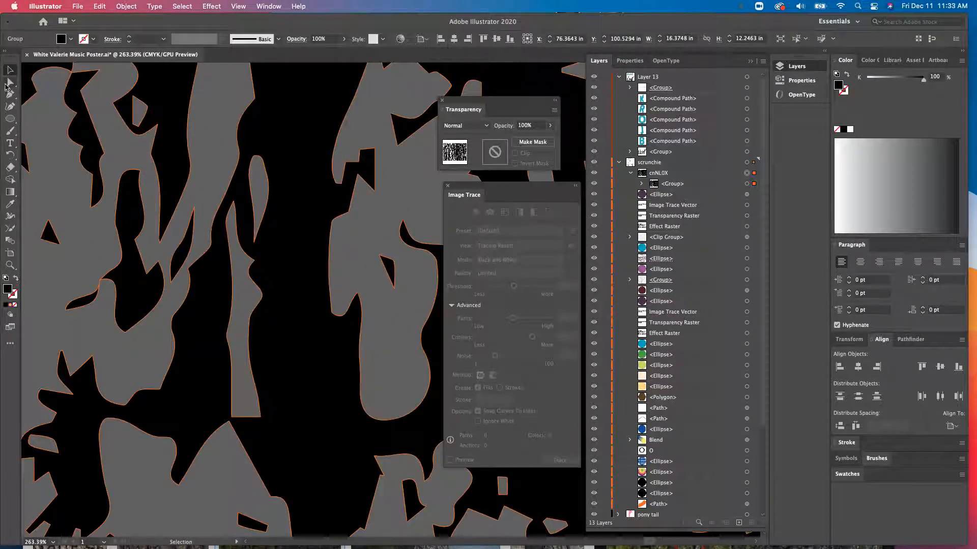
pyautogui.click(7, 83)
pyautogui.scroll(-6, 199, 201)
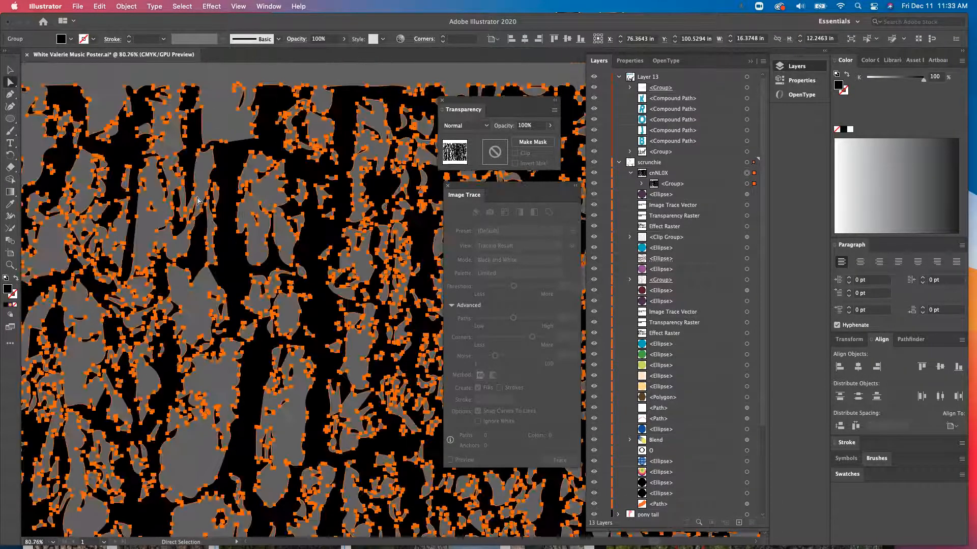
pyautogui.scroll(-5, 198, 200)
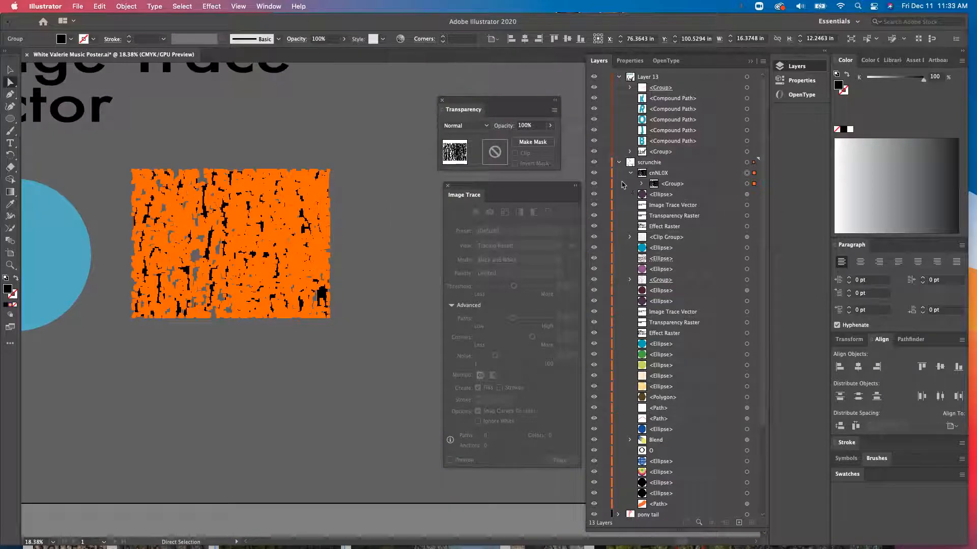
pyautogui.click(642, 184)
pyautogui.scroll(-5, 684, 217)
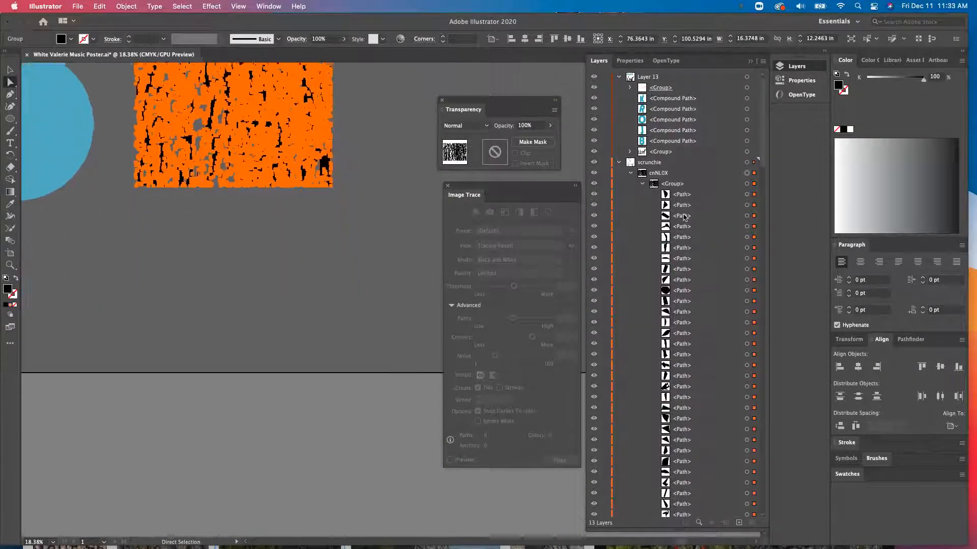
pyautogui.scroll(2, 684, 217)
pyautogui.scroll(4, 684, 217)
pyautogui.click(684, 217)
pyautogui.scroll(-5, 690, 205)
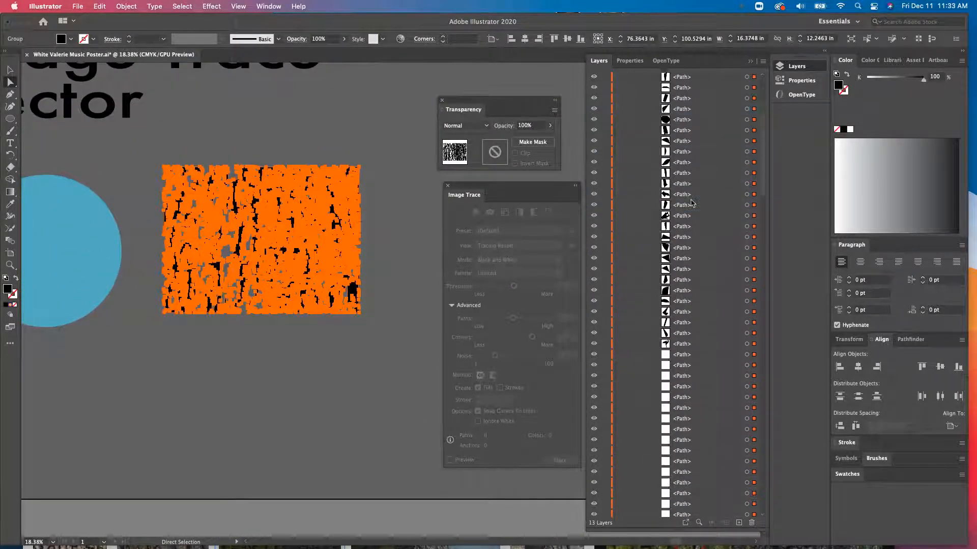
pyautogui.scroll(5, 691, 203)
pyautogui.scroll(-4, 692, 204)
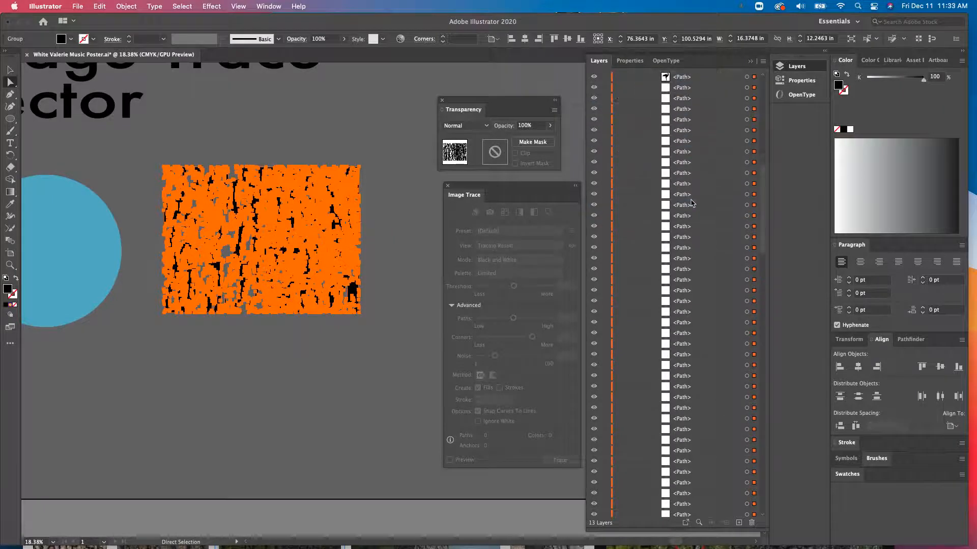
pyautogui.click(175, 139)
pyautogui.click(10, 69)
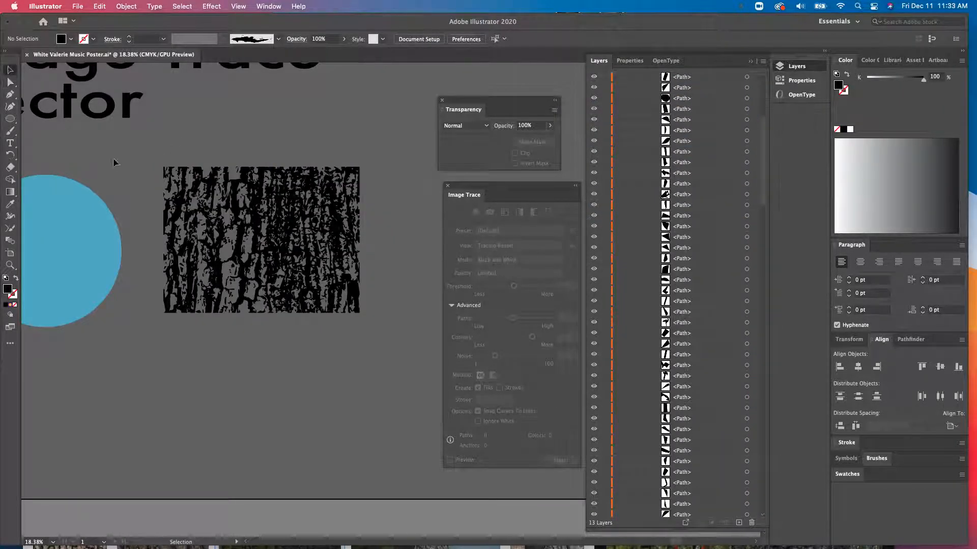
# - Move the bark tracing on top of the blue circle under the Image Trace Vector heading
pyautogui.scroll(-4, 118, 158)
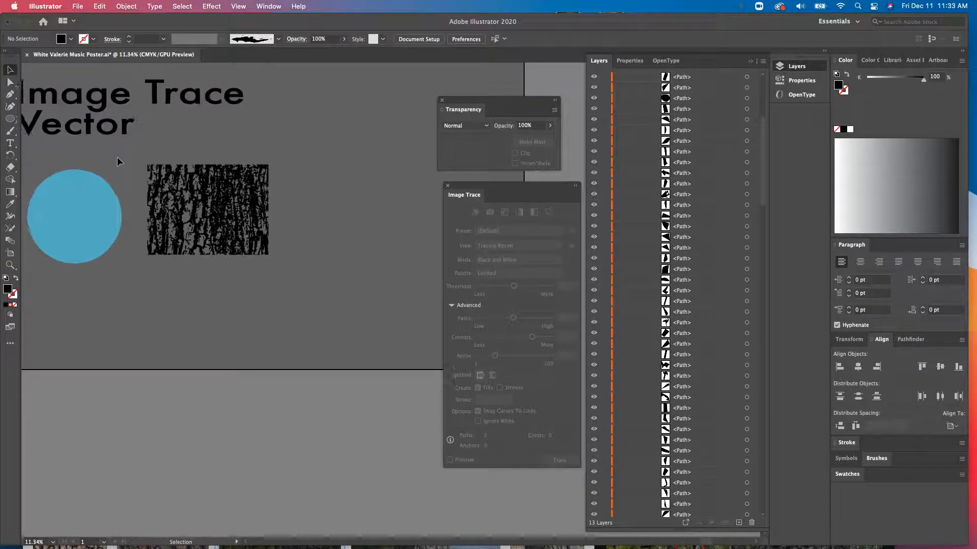
pyautogui.scroll(2, 118, 158)
pyautogui.hscroll(-3, 117, 157)
pyautogui.scroll(2, 117, 161)
pyautogui.hscroll(2, 117, 161)
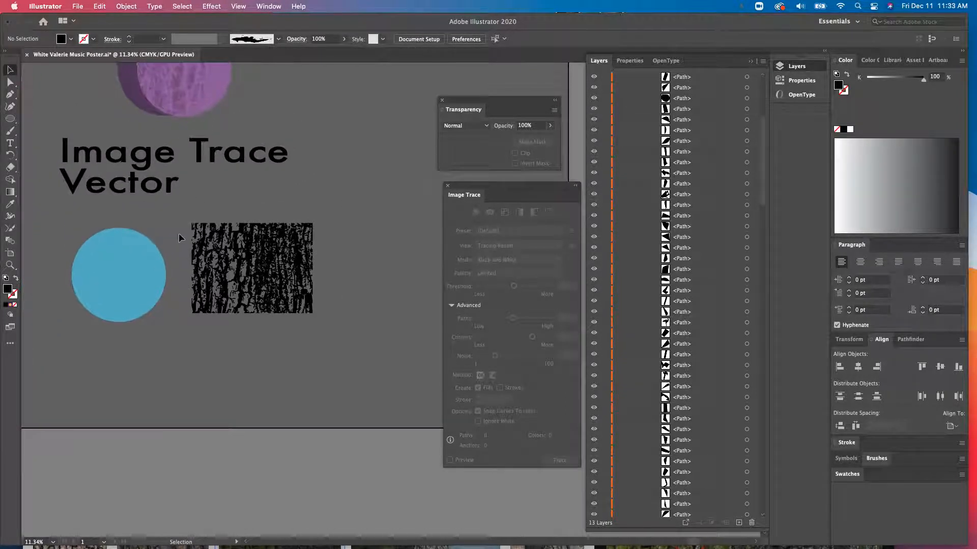
pyautogui.moveTo(280, 272); pyautogui.dragTo(149, 280)
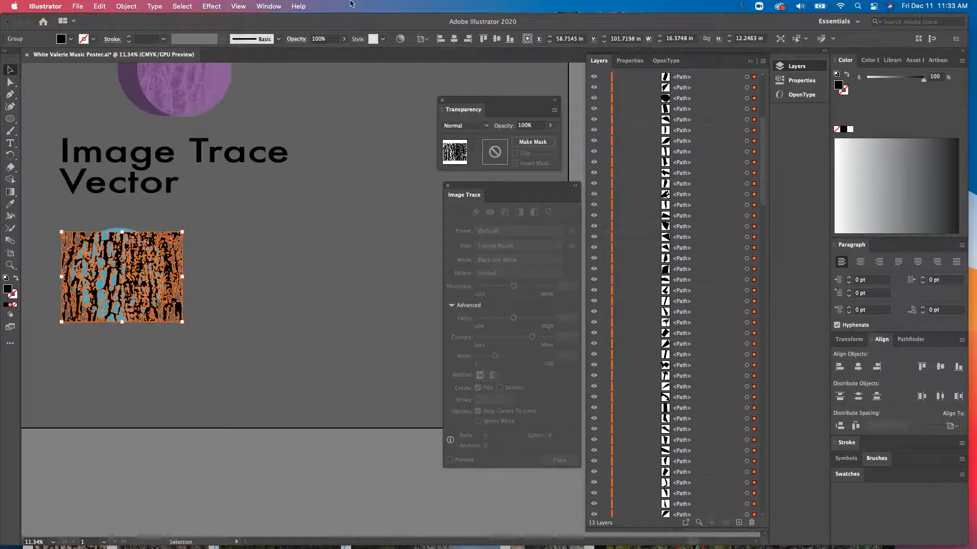
# - Lower the bark tracing's opacity to 30%
pyautogui.click(344, 40)
pyautogui.click(319, 53)
pyautogui.click(252, 222)
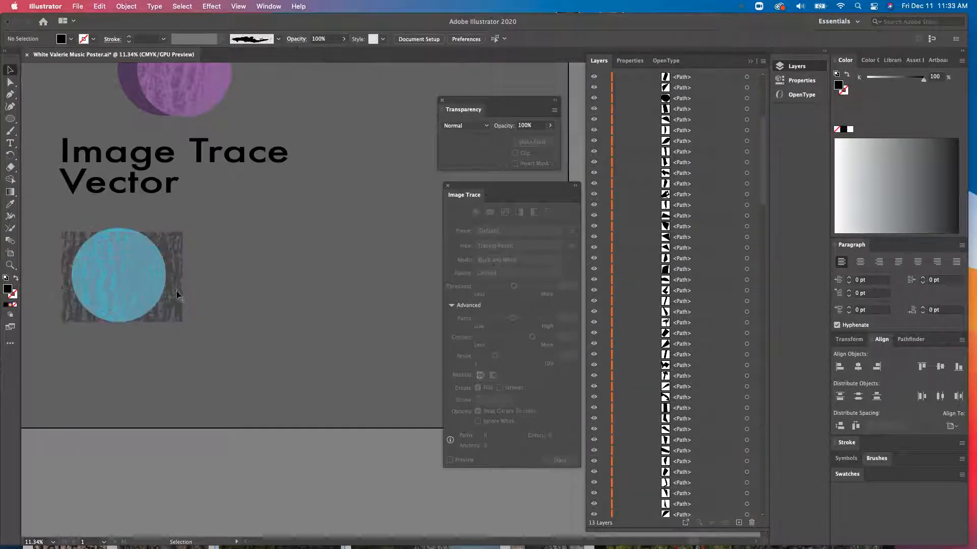
# - Move the faded bark tracing up and to the right of the blue circle
pyautogui.scroll(5, 117, 273)
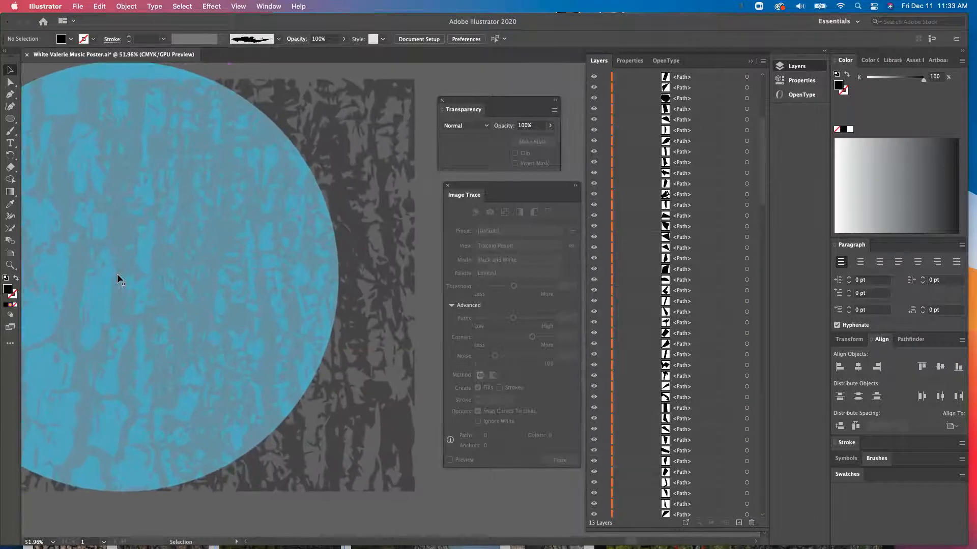
pyautogui.scroll(-4, 117, 273)
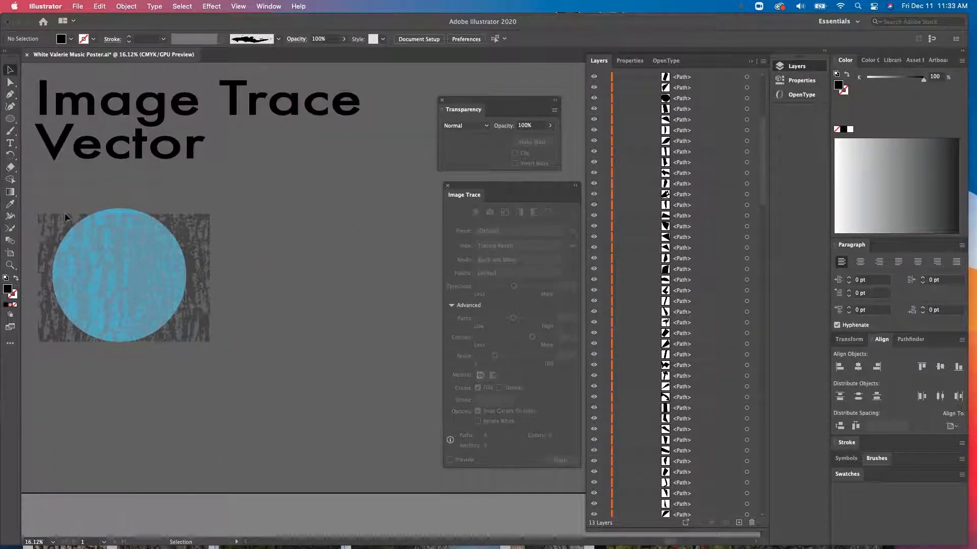
pyautogui.click(170, 308)
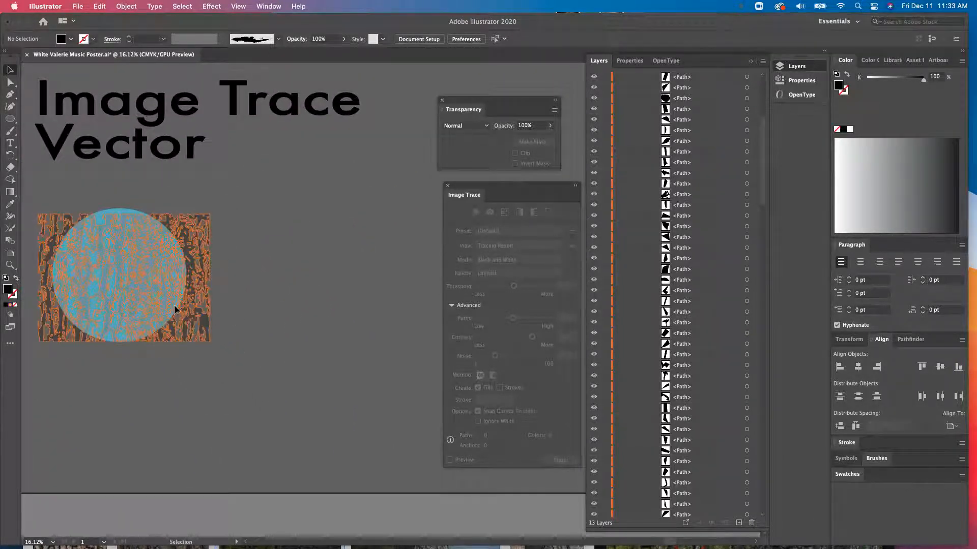
pyautogui.moveTo(170, 309)
pyautogui.mouseDown()
pyautogui.moveTo(319, 300)
pyautogui.moveTo(332, 253)
pyautogui.mouseUp()
pyautogui.click(188, 217)
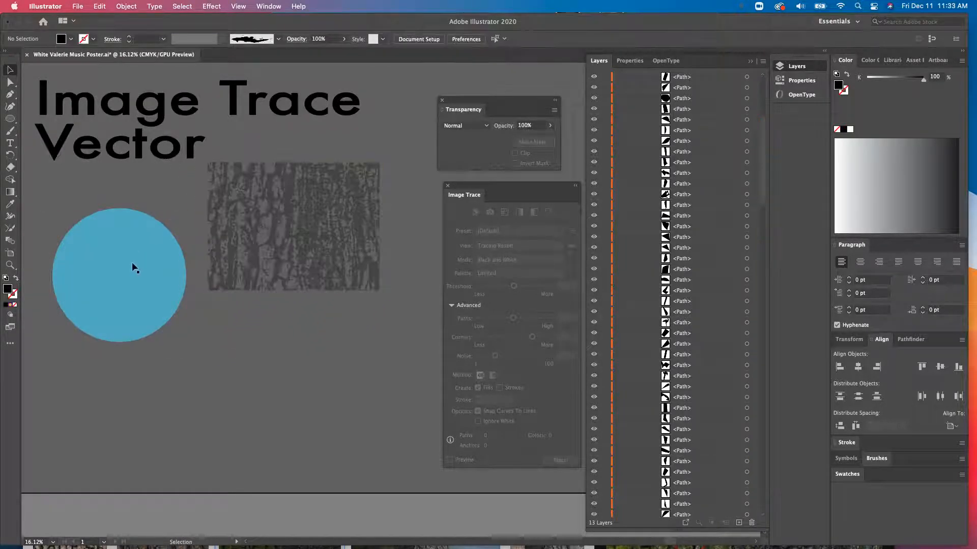
# - Duplicate the blue circle and place the copy below the bark tracing
pyautogui.moveTo(132, 263); pyautogui.dragTo(234, 246)
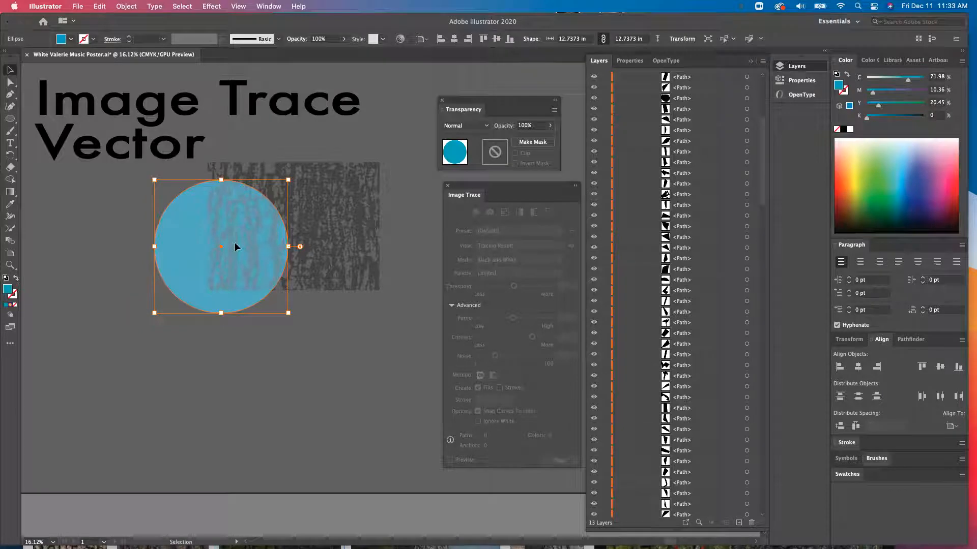
pyautogui.click(234, 243)
pyautogui.click(188, 250)
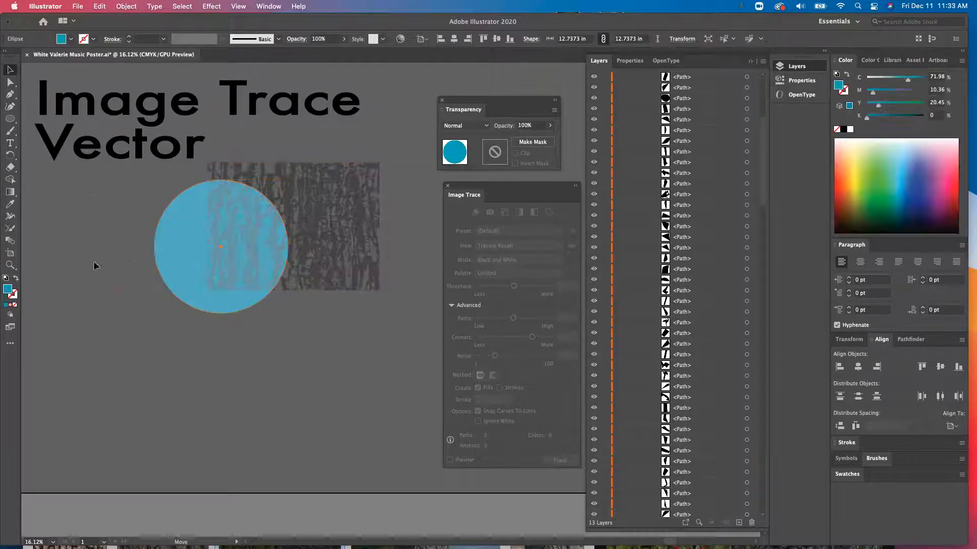
pyautogui.moveTo(94, 262); pyautogui.dragTo(65, 267)
pyautogui.press('super+c')
pyautogui.press('super+v')
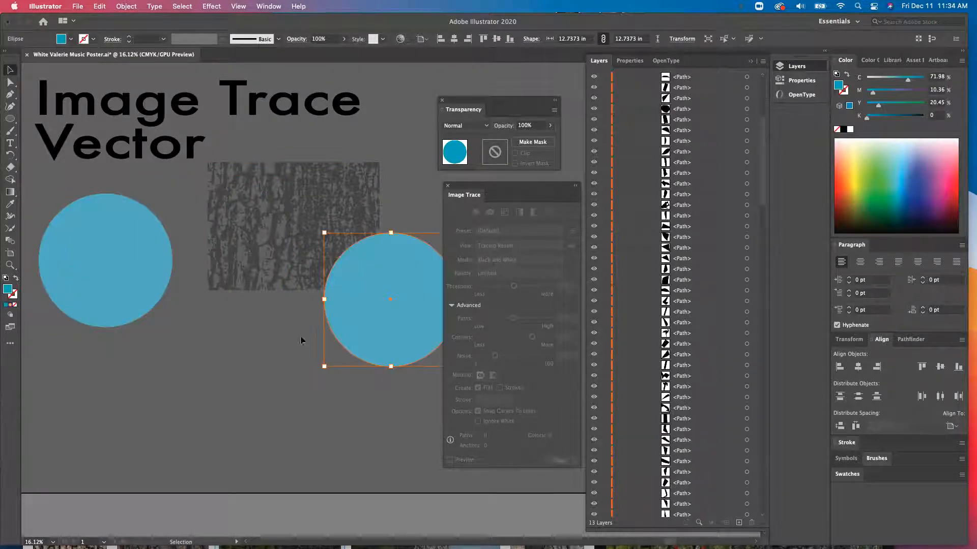
pyautogui.moveTo(347, 329); pyautogui.dragTo(306, 431)
pyautogui.click(191, 381)
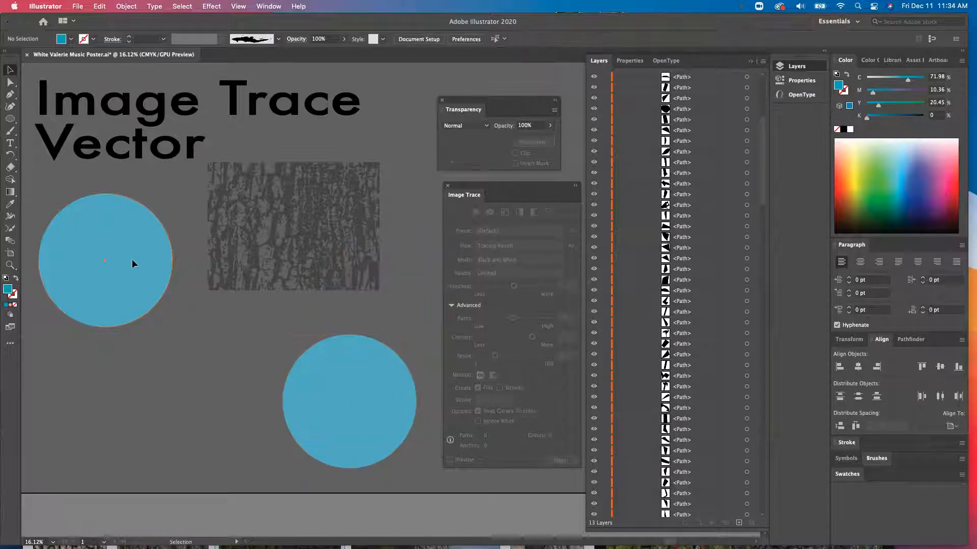
# - Center a blue circle over the bark tracing and move that circle above the tracing in the layer stack
pyautogui.moveTo(281, 245); pyautogui.dragTo(320, 227)
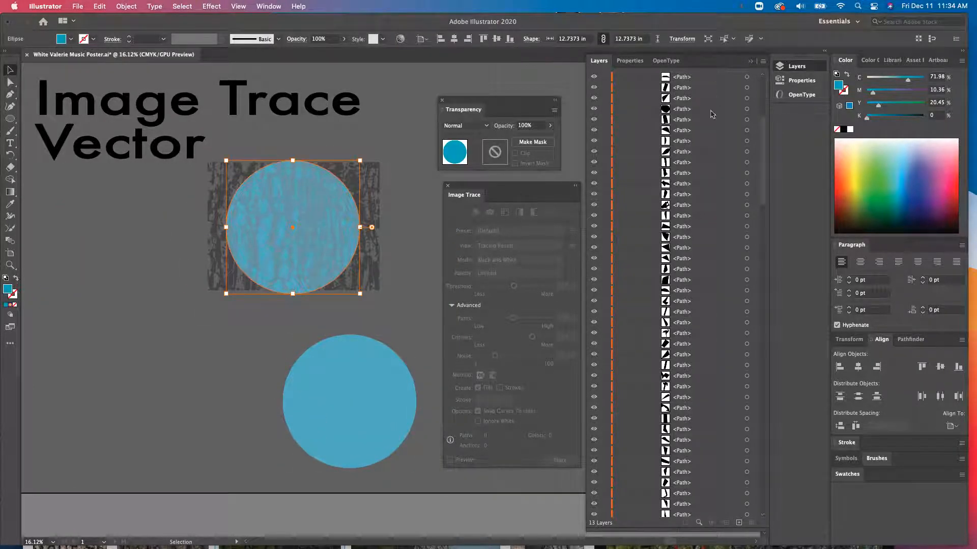
pyautogui.scroll(10, 758, 186)
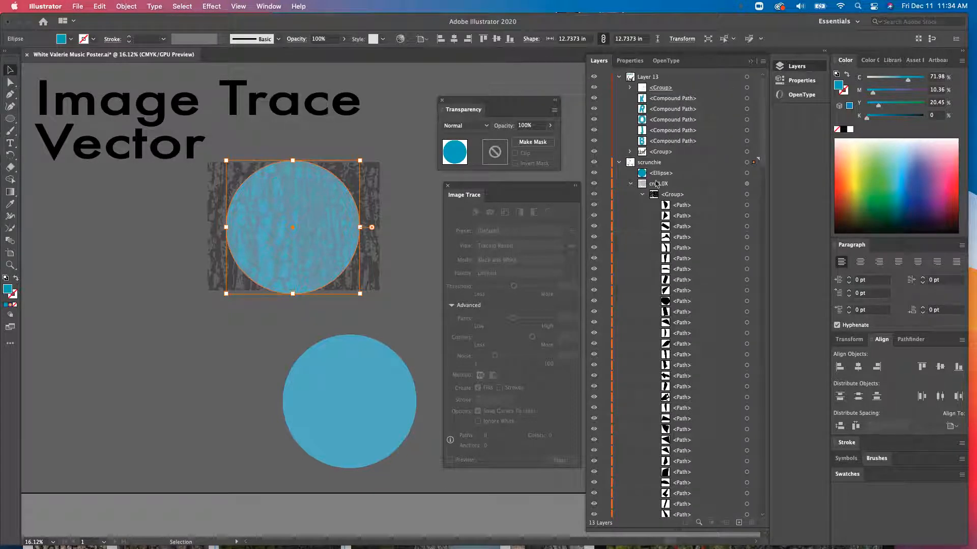
pyautogui.click(643, 195)
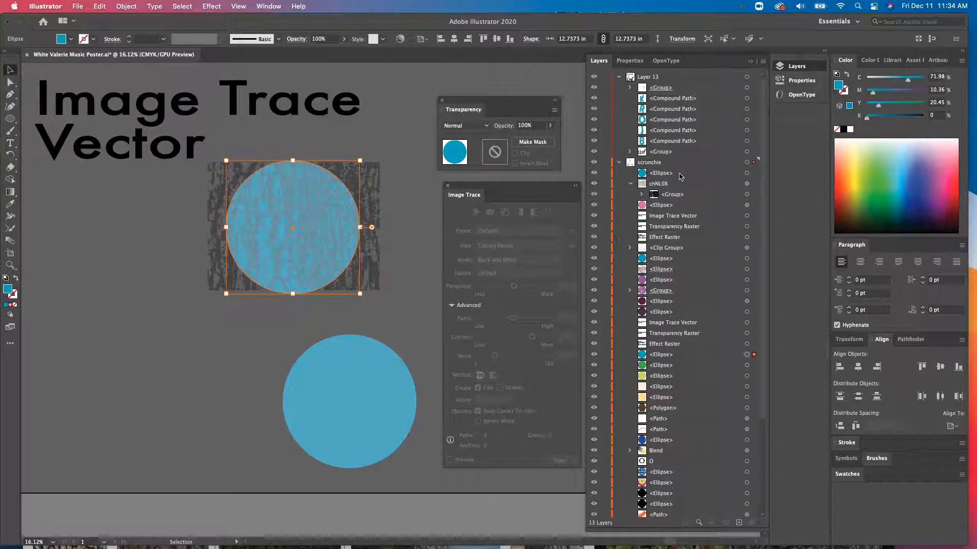
pyautogui.moveTo(690, 186); pyautogui.dragTo(684, 168)
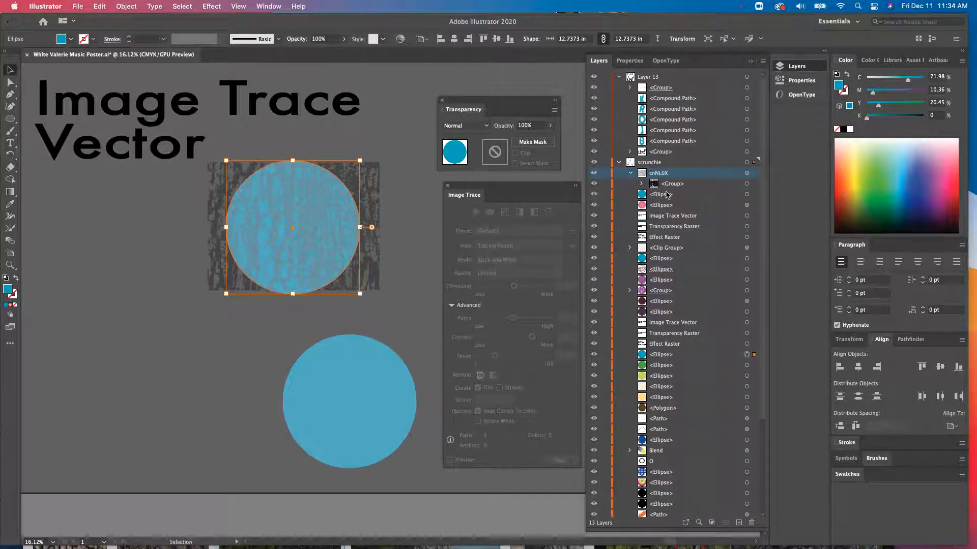
pyautogui.moveTo(710, 354); pyautogui.dragTo(692, 172)
pyautogui.click(406, 239)
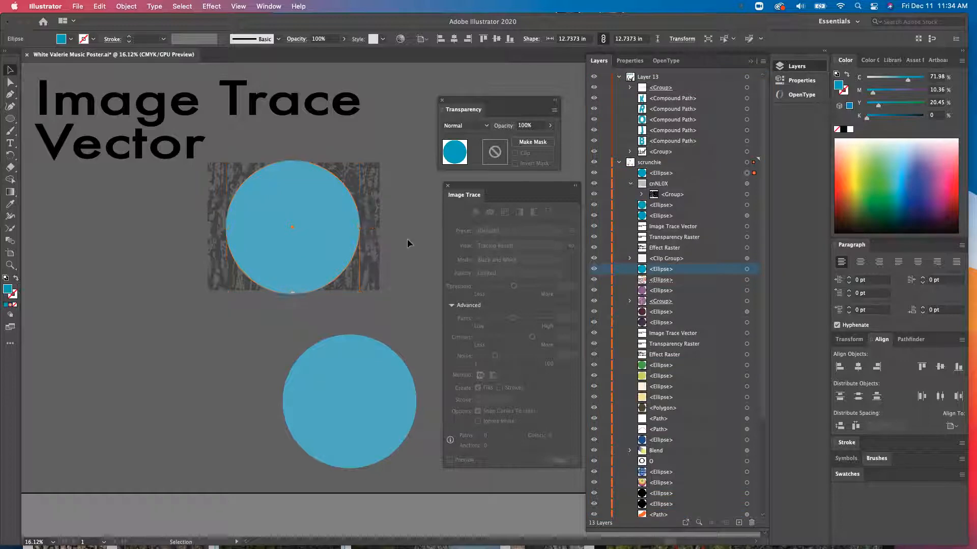
# - Select the circle together with the bark tracing and make a clipping mask from them
pyautogui.click(321, 225)
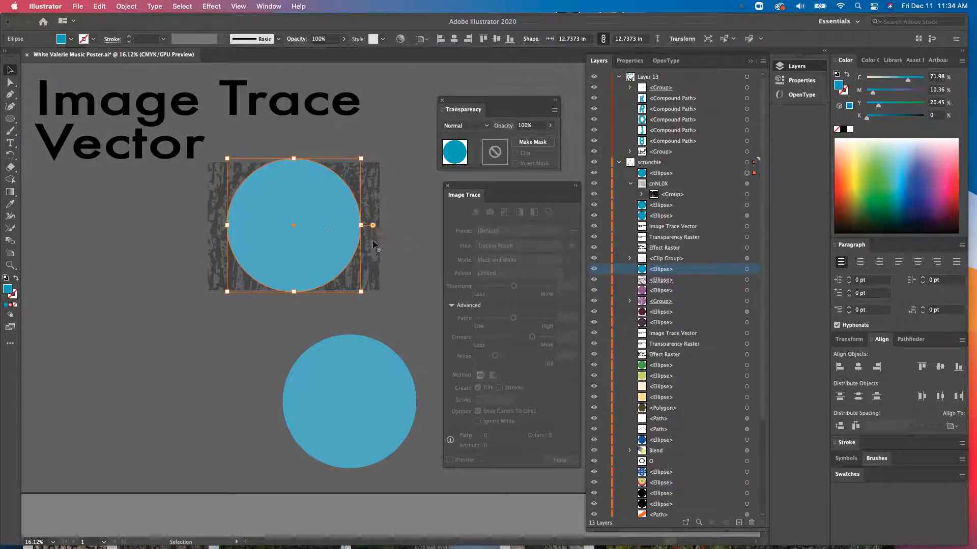
pyautogui.click(386, 170)
pyautogui.click(320, 214)
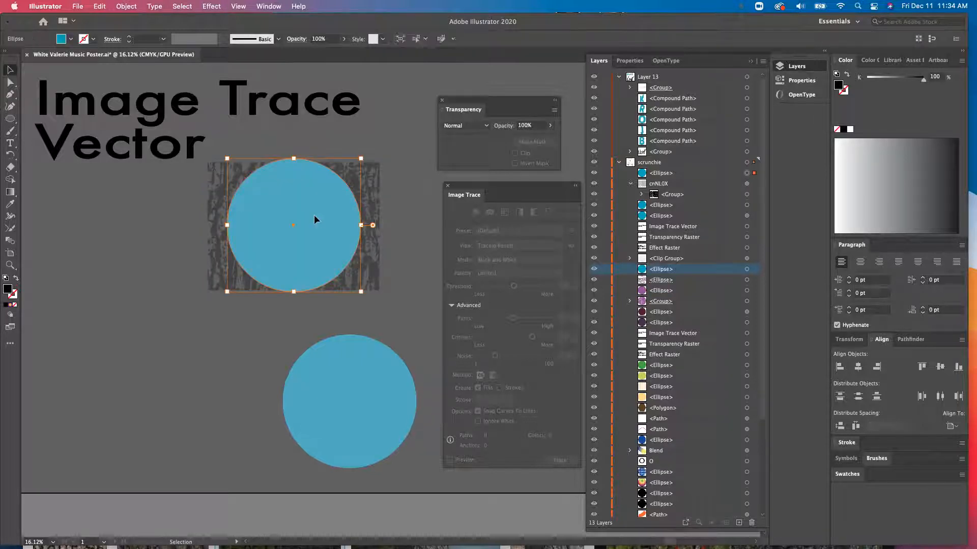
pyautogui.keyDown('shift'); pyautogui.click(276, 244); pyautogui.keyUp('shift')
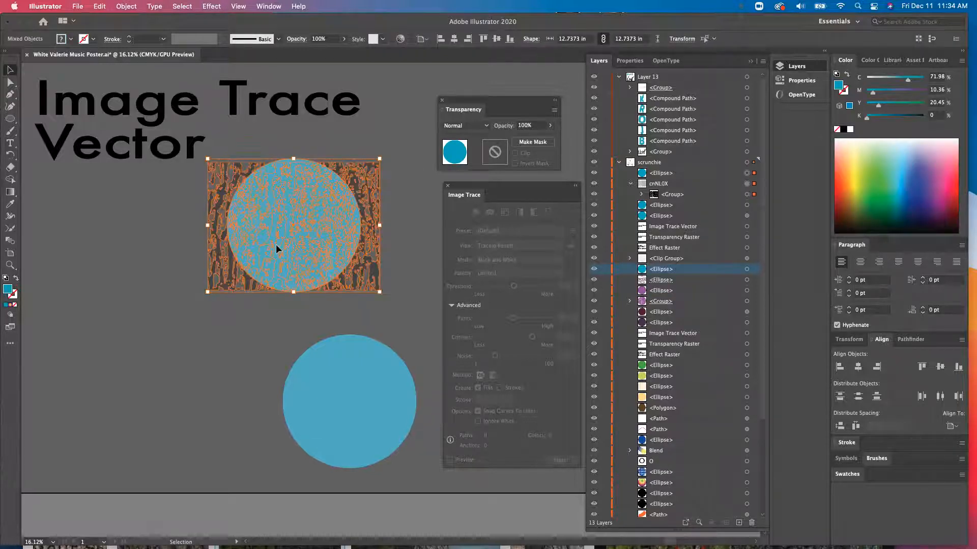
pyautogui.click(133, 5)
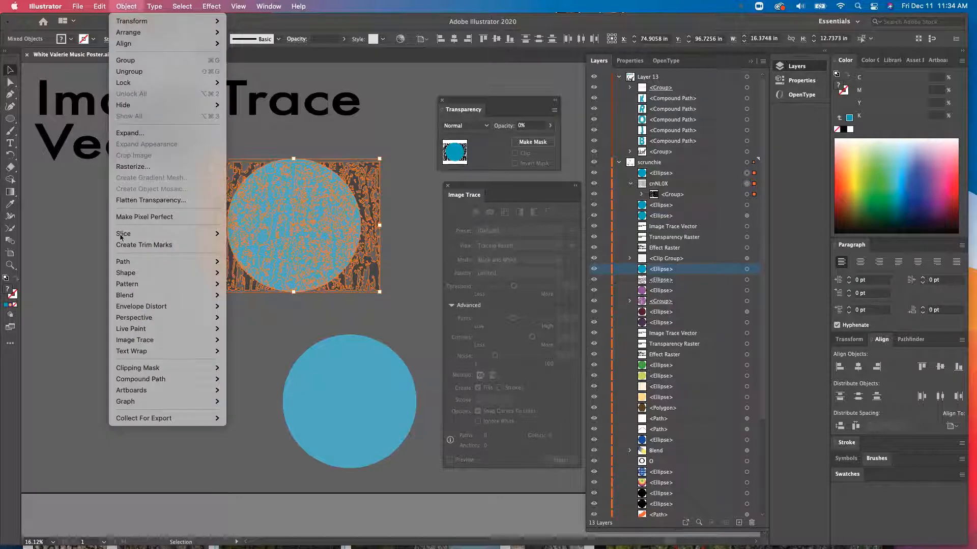
pyautogui.moveTo(134, 368)
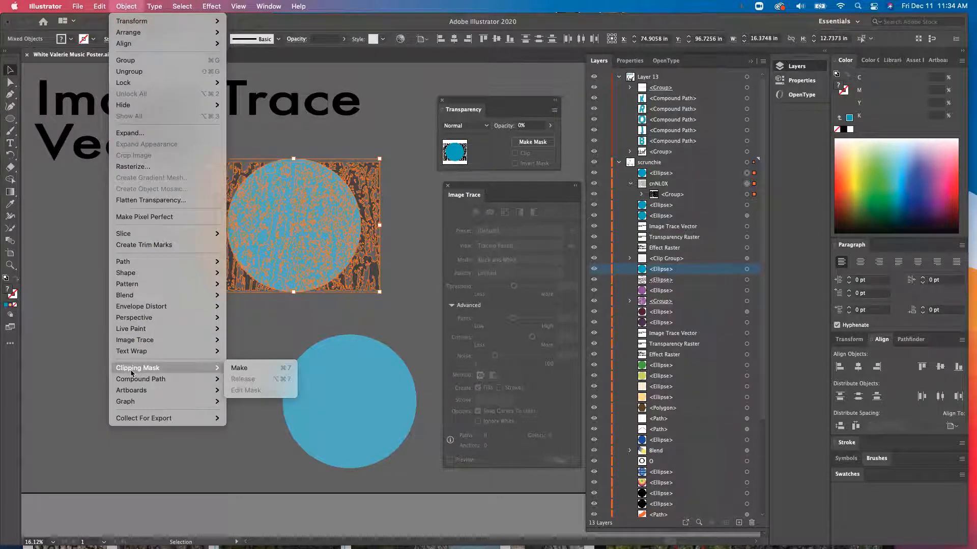
pyautogui.click(261, 368)
pyautogui.click(236, 352)
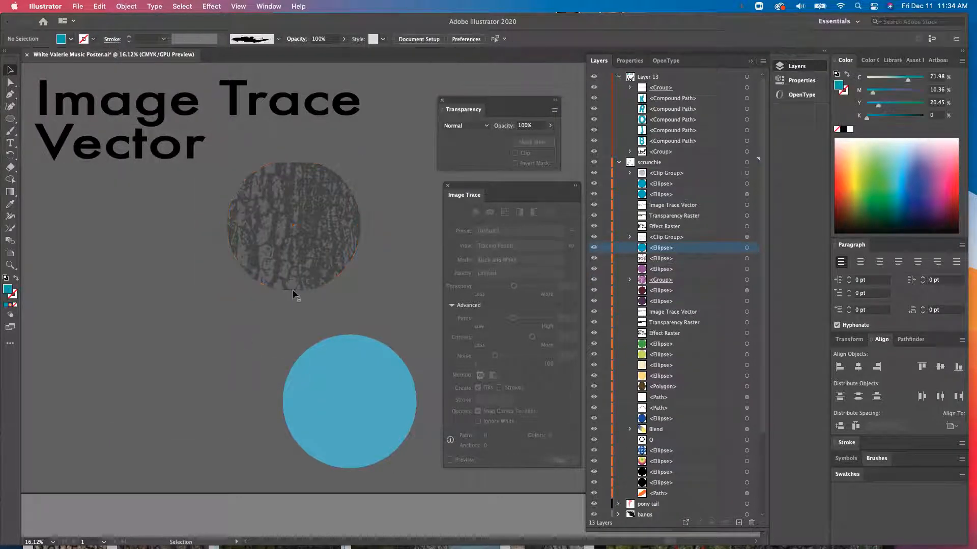
# - Position the bark-clipped circle so it partly overlaps the plain blue circle copy
pyautogui.moveTo(292, 289); pyautogui.dragTo(229, 287)
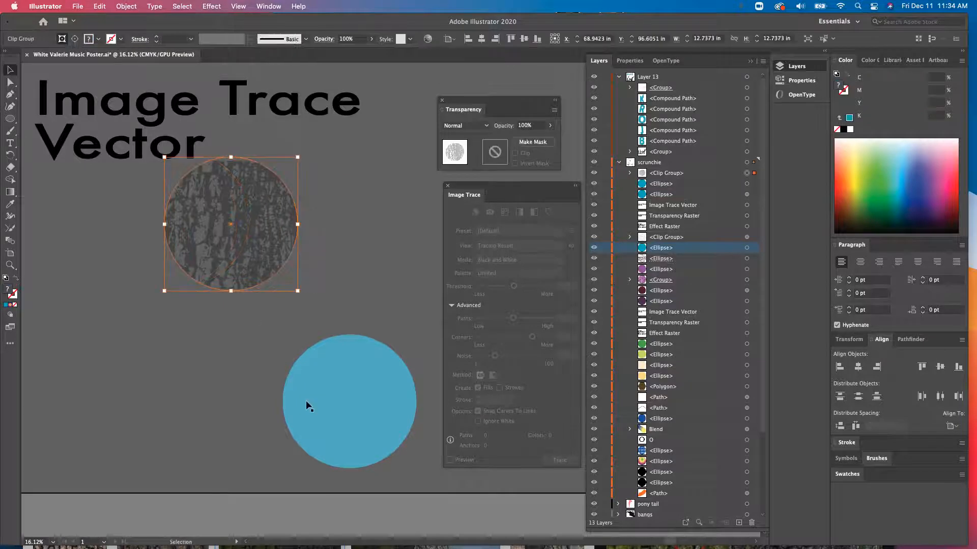
pyautogui.moveTo(308, 406); pyautogui.dragTo(134, 267)
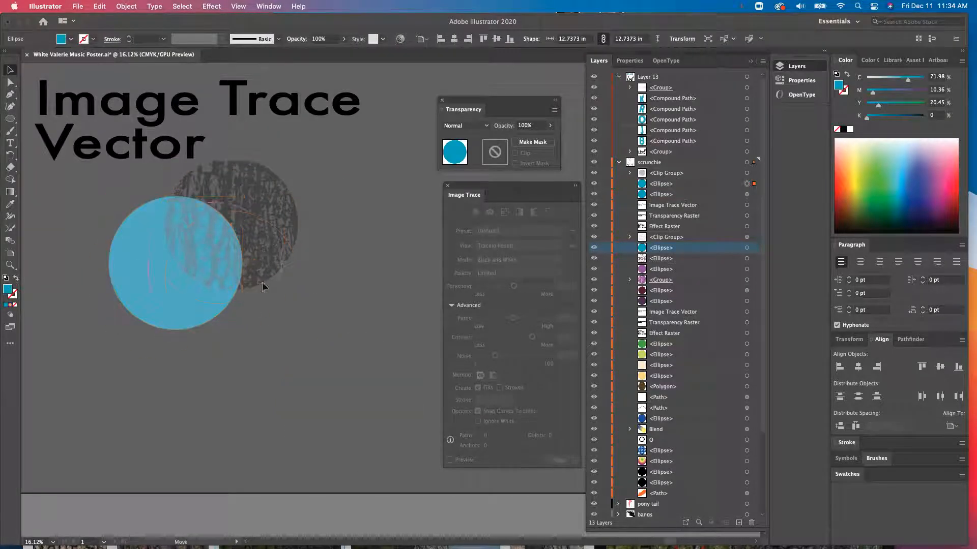
pyautogui.moveTo(237, 210); pyautogui.dragTo(259, 260)
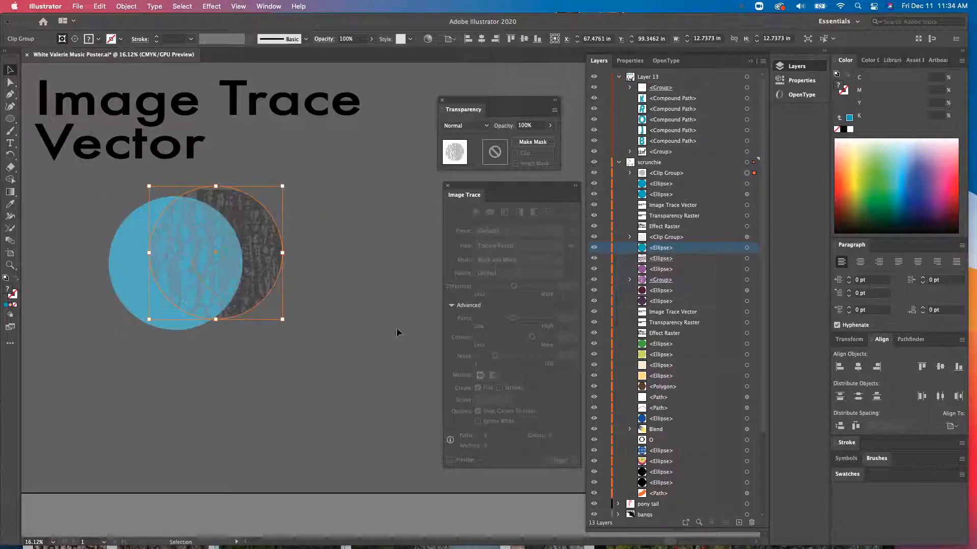
pyautogui.click(354, 319)
# - Nudge the bark-clipped circle to match the offset used in the Transparency Raster example
pyautogui.scroll(-5, 267, 245)
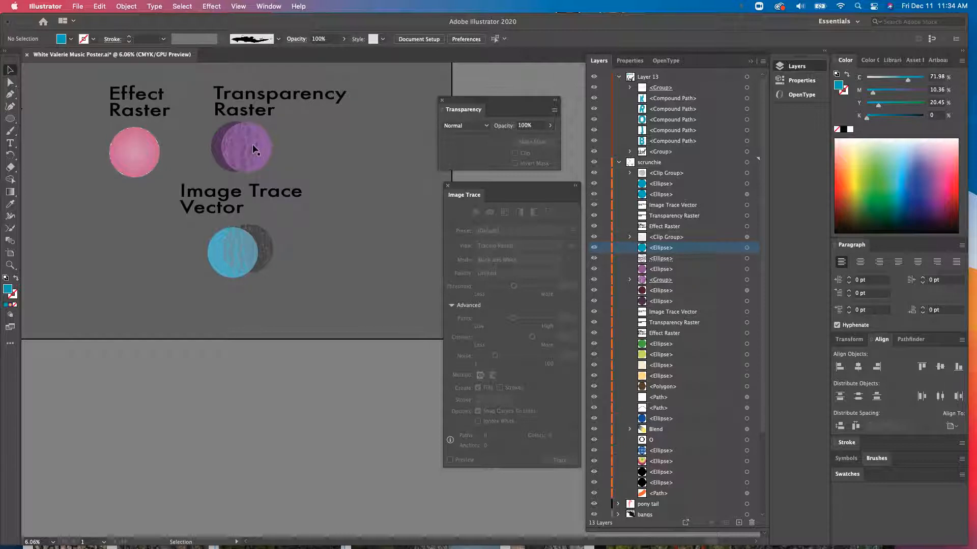
pyautogui.click(255, 150)
pyautogui.click(259, 254)
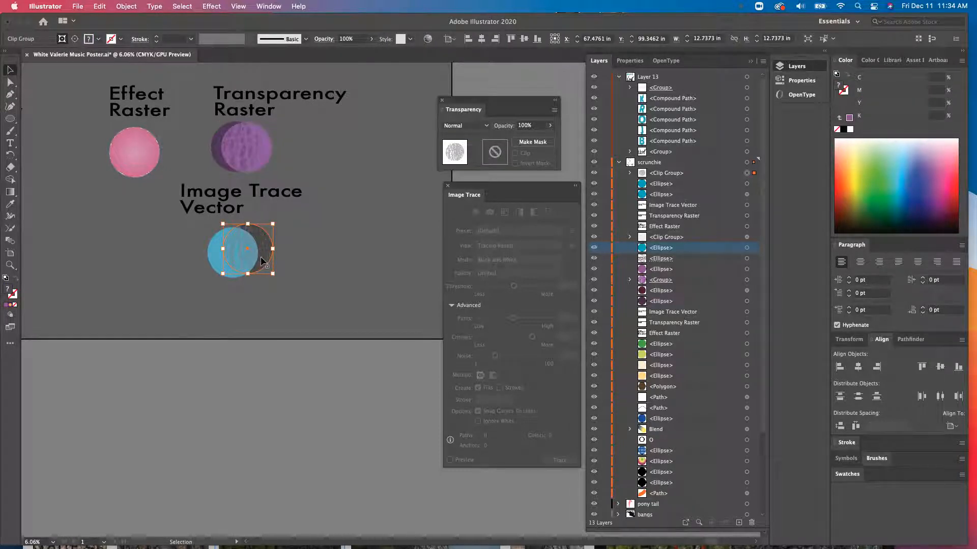
pyautogui.moveTo(269, 259); pyautogui.dragTo(265, 263)
pyautogui.click(316, 251)
pyautogui.scroll(3, 288, 205)
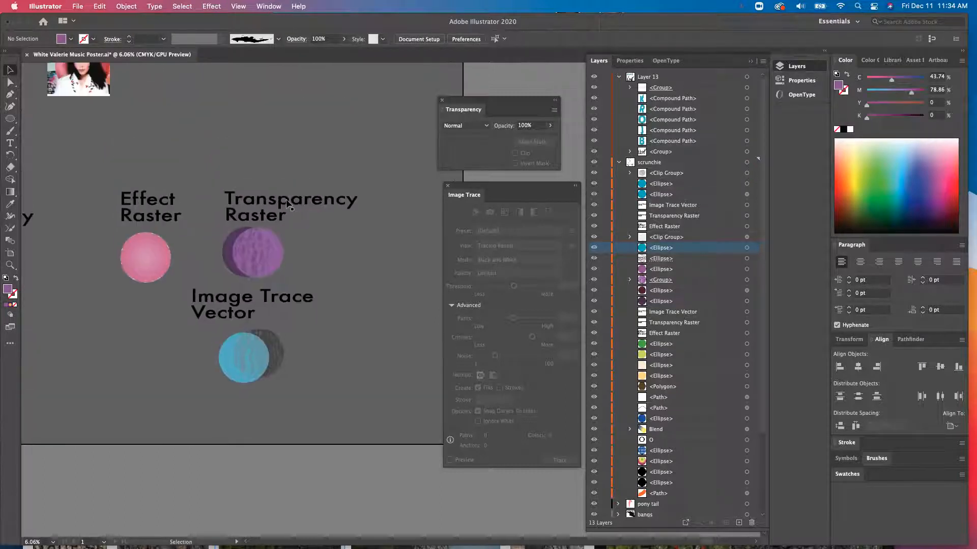
pyautogui.scroll(-1, 288, 205)
pyautogui.hscroll(1, 286, 205)
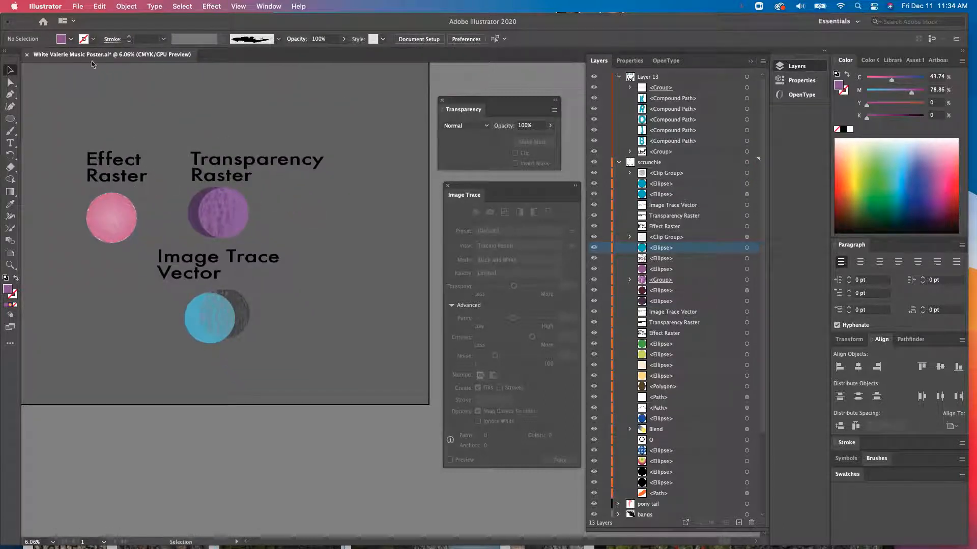